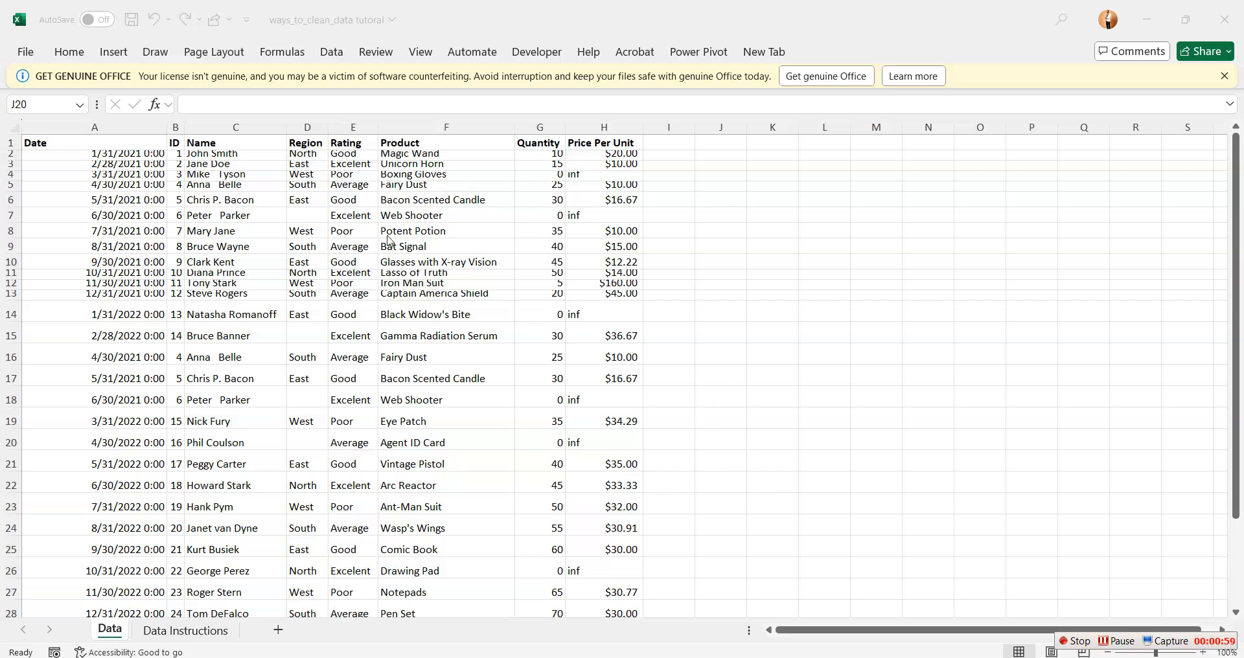
Autofit all column widths and row heights on the Data sheet
click(14, 130)
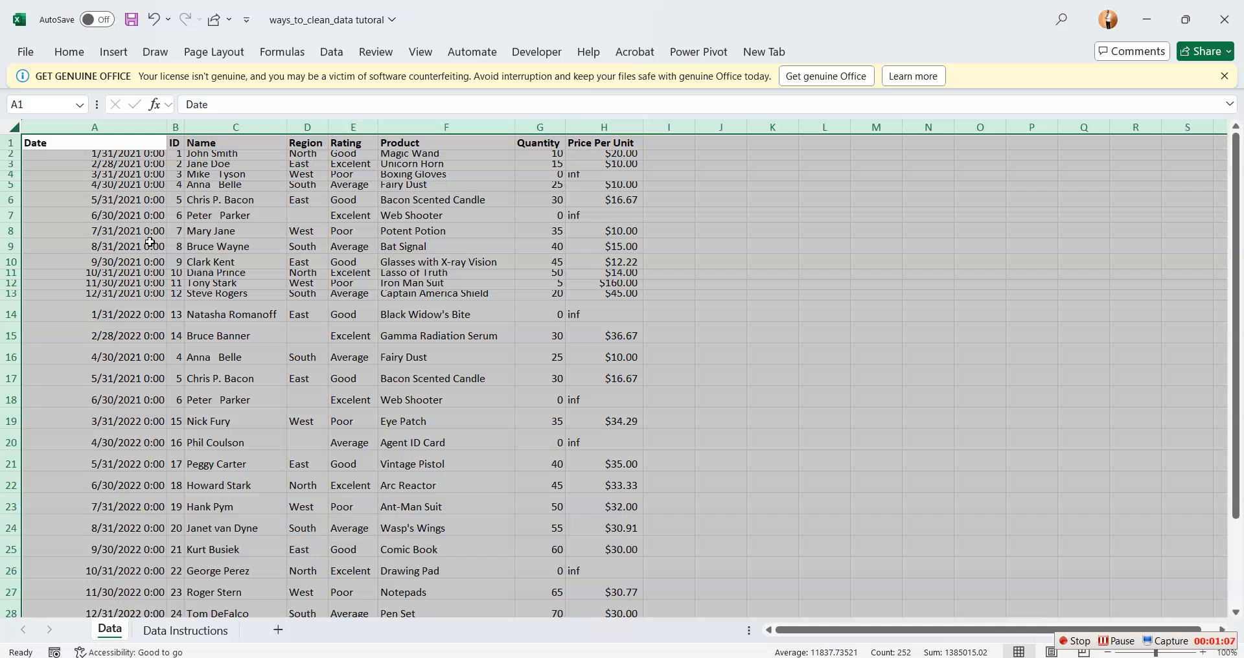
double_click(166, 127)
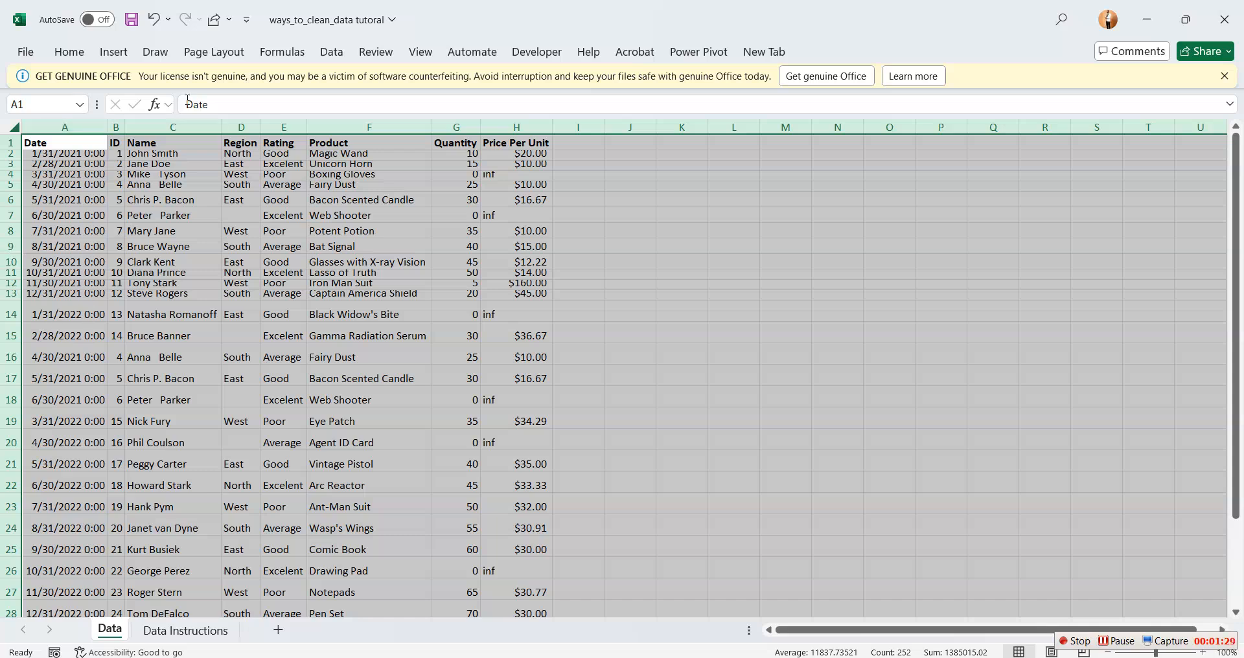
double_click(12, 239)
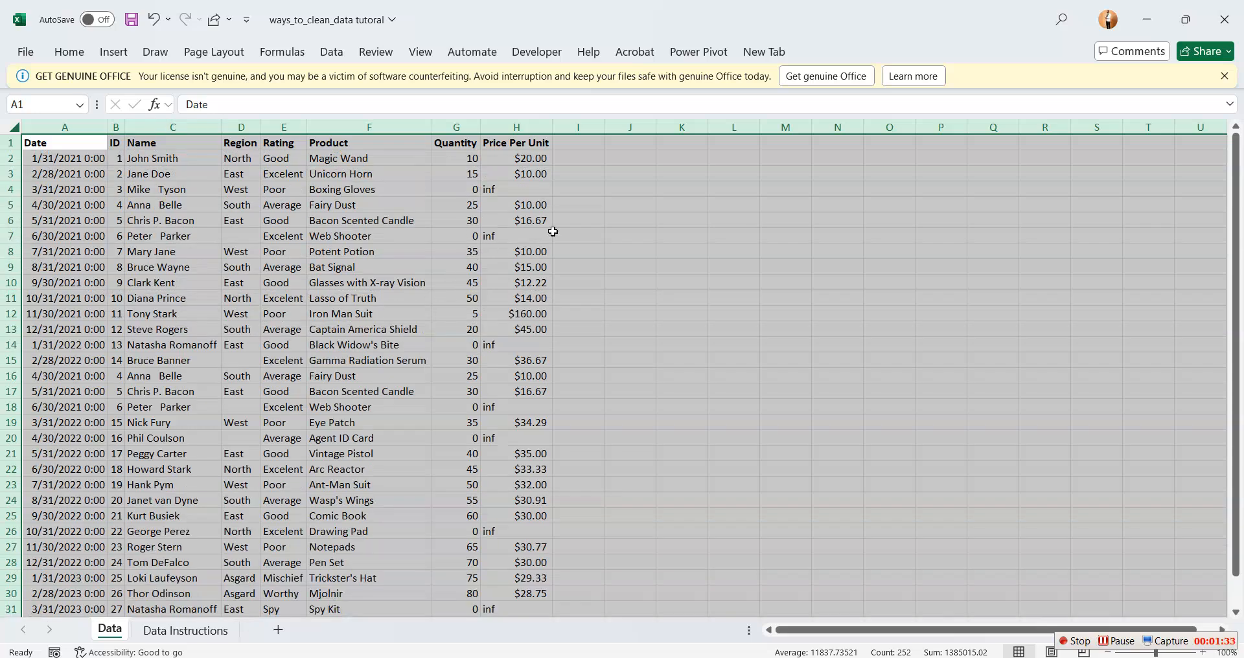
click(671, 249)
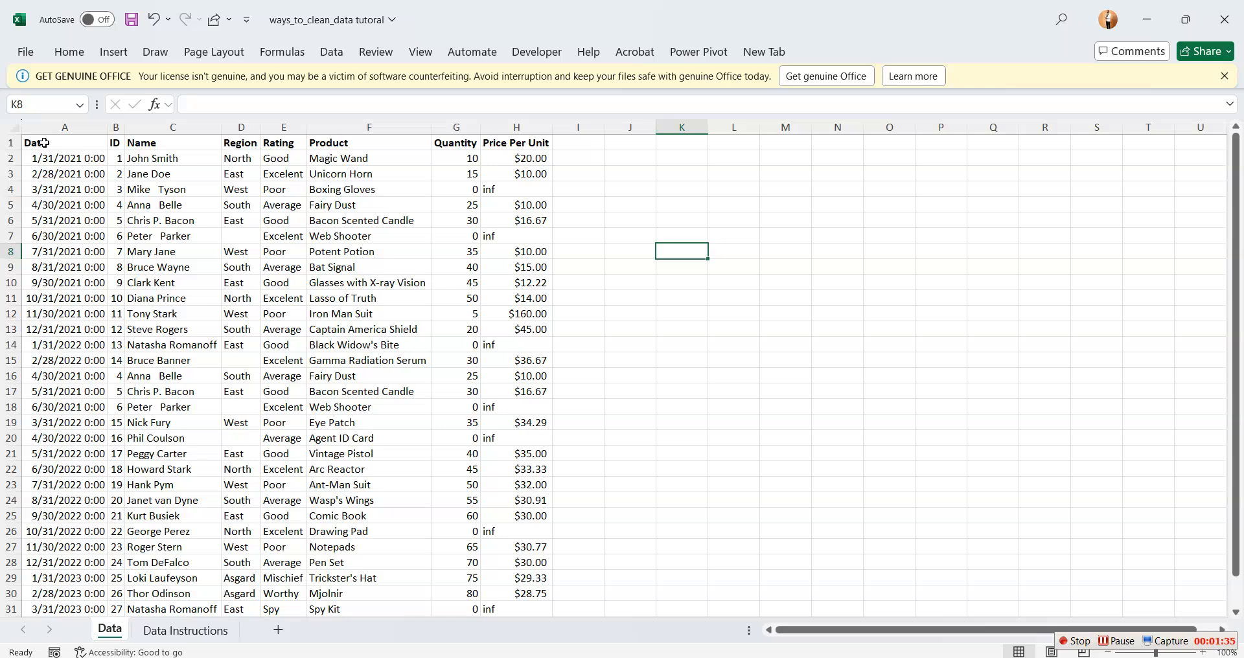
Apply All Borders to the whole dataset, from the Date header in A1 to the last row in H32
drag(38, 150, 521, 600)
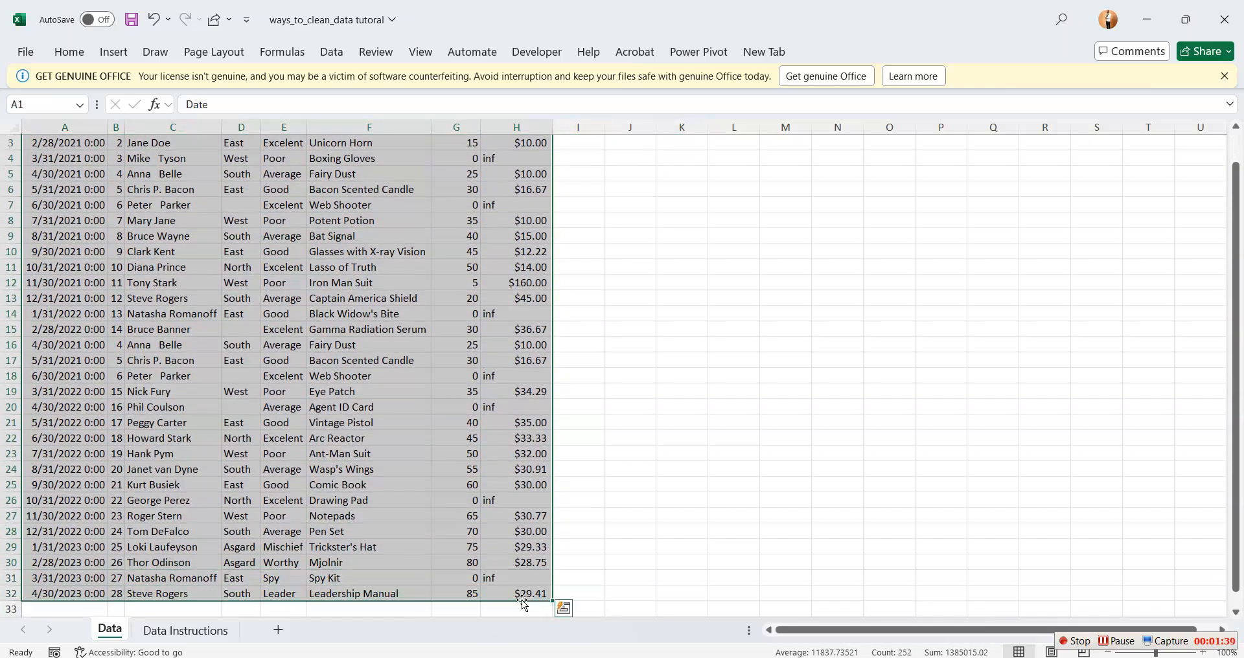
click(70, 52)
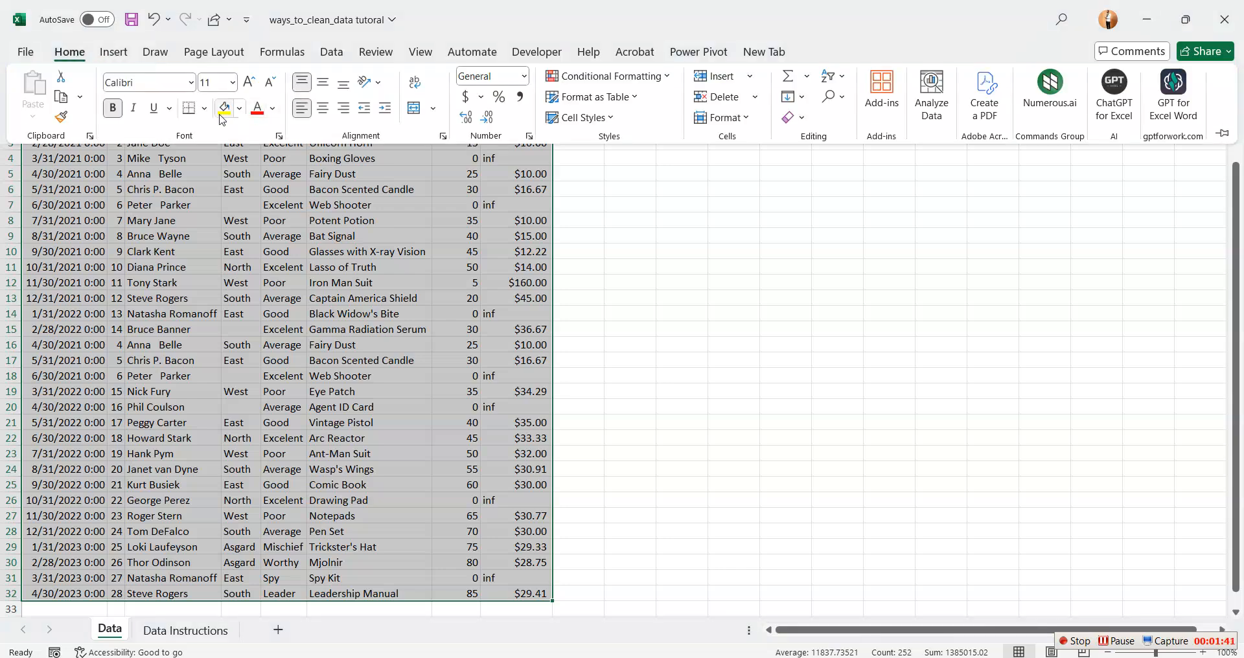
click(205, 109)
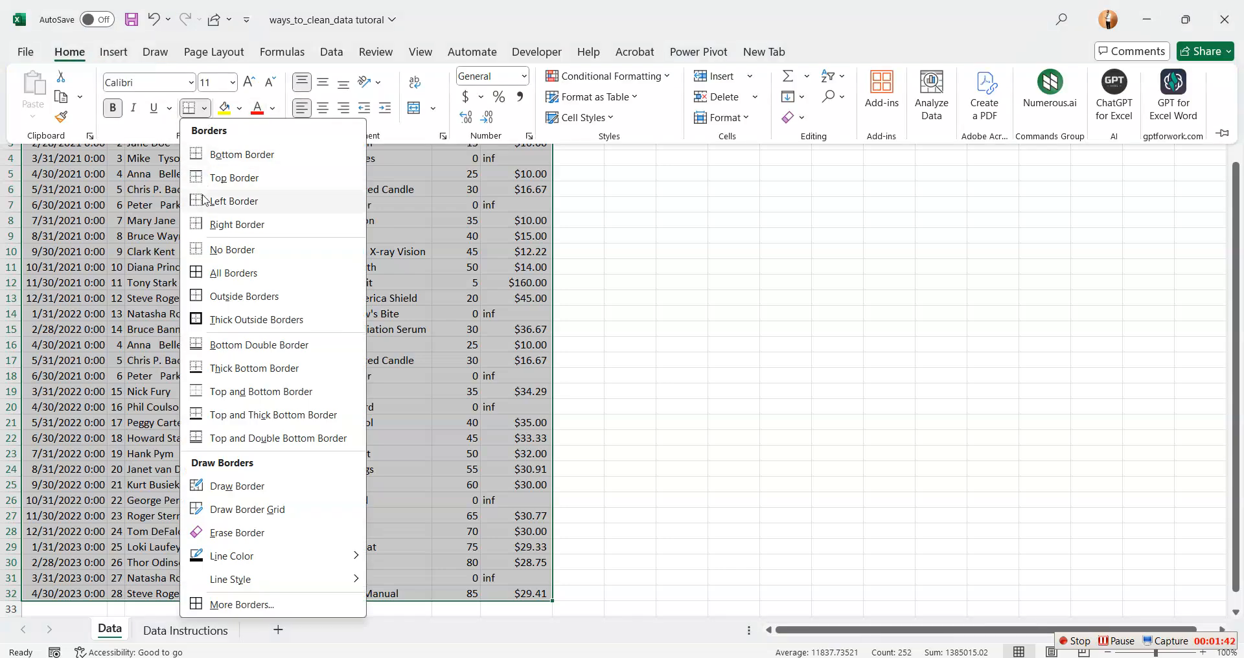
click(224, 276)
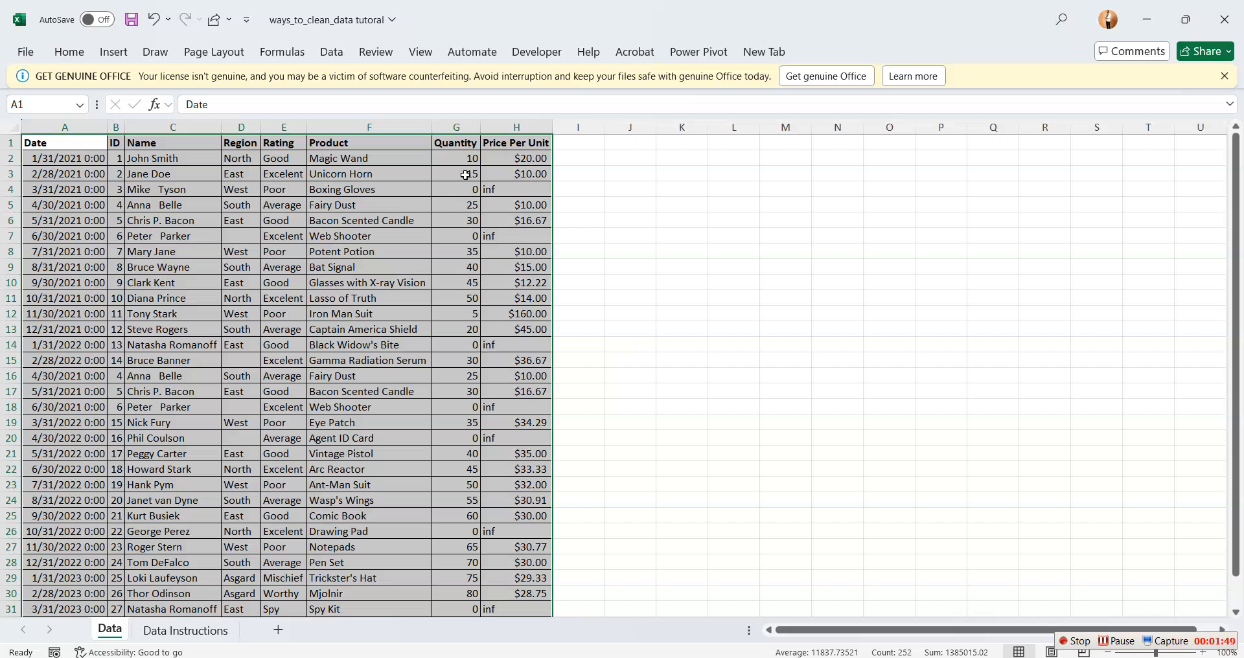
Center the contents of the Quantity column horizontally
click(456, 127)
click(70, 52)
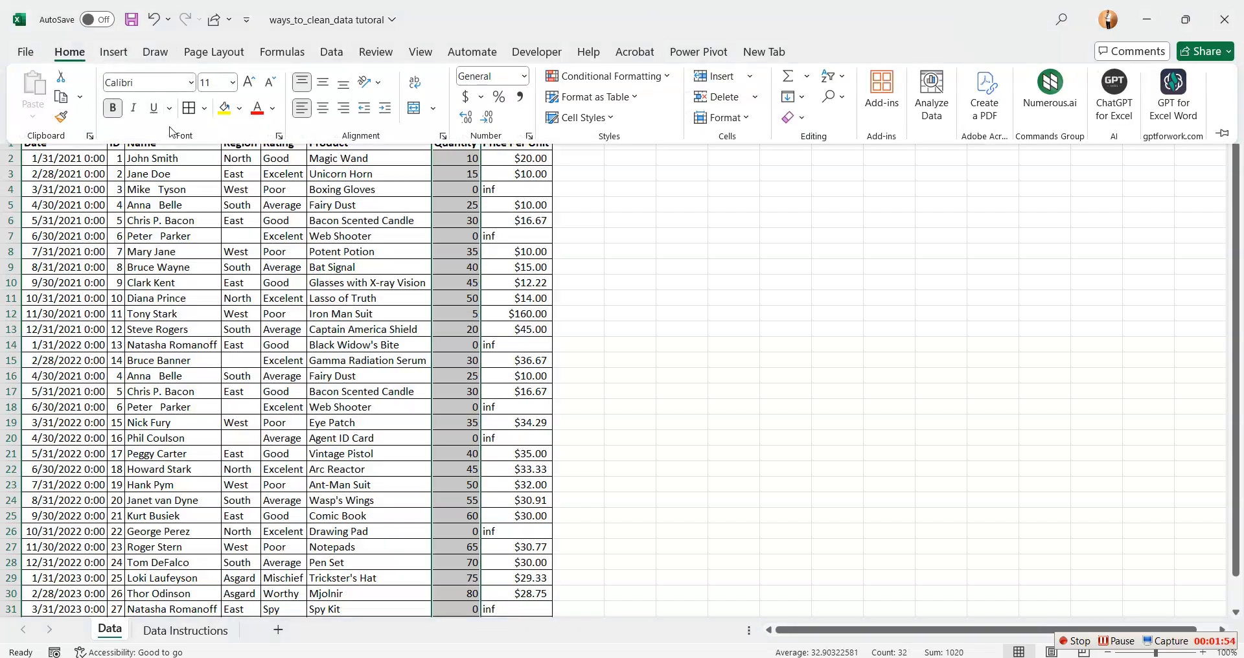
click(323, 108)
click(689, 285)
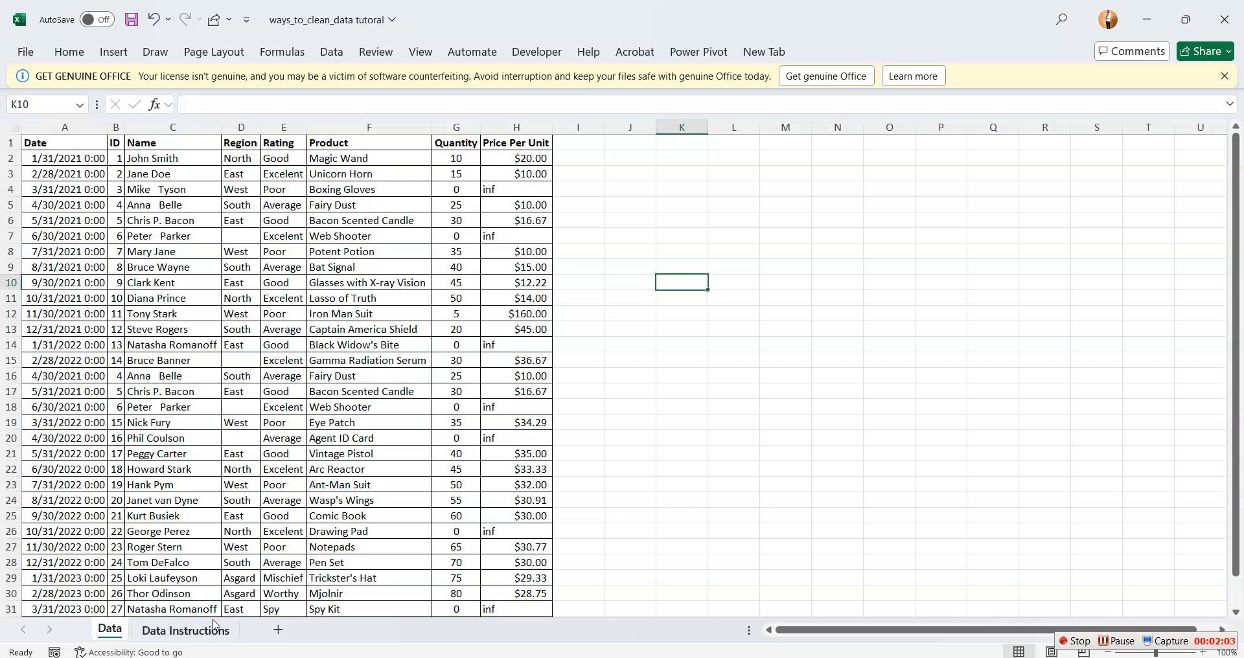
Review the cleaning and analysis task on the Data Instructions sheet and return to the Data sheet
click(187, 631)
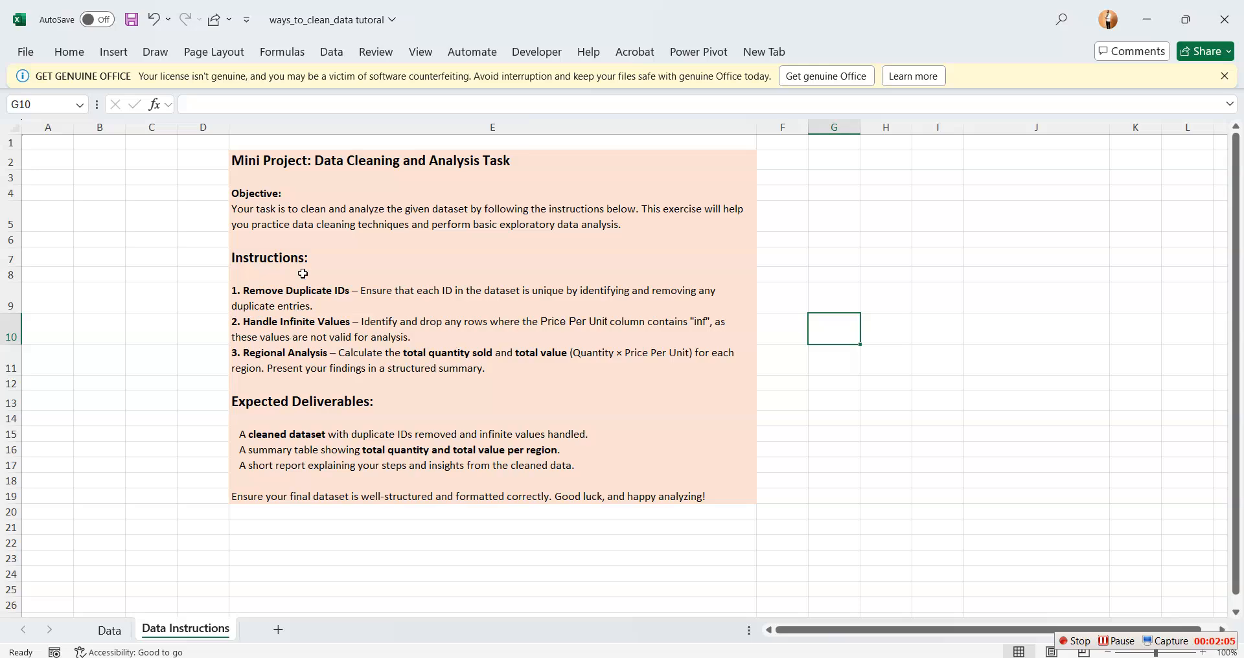
click(988, 300)
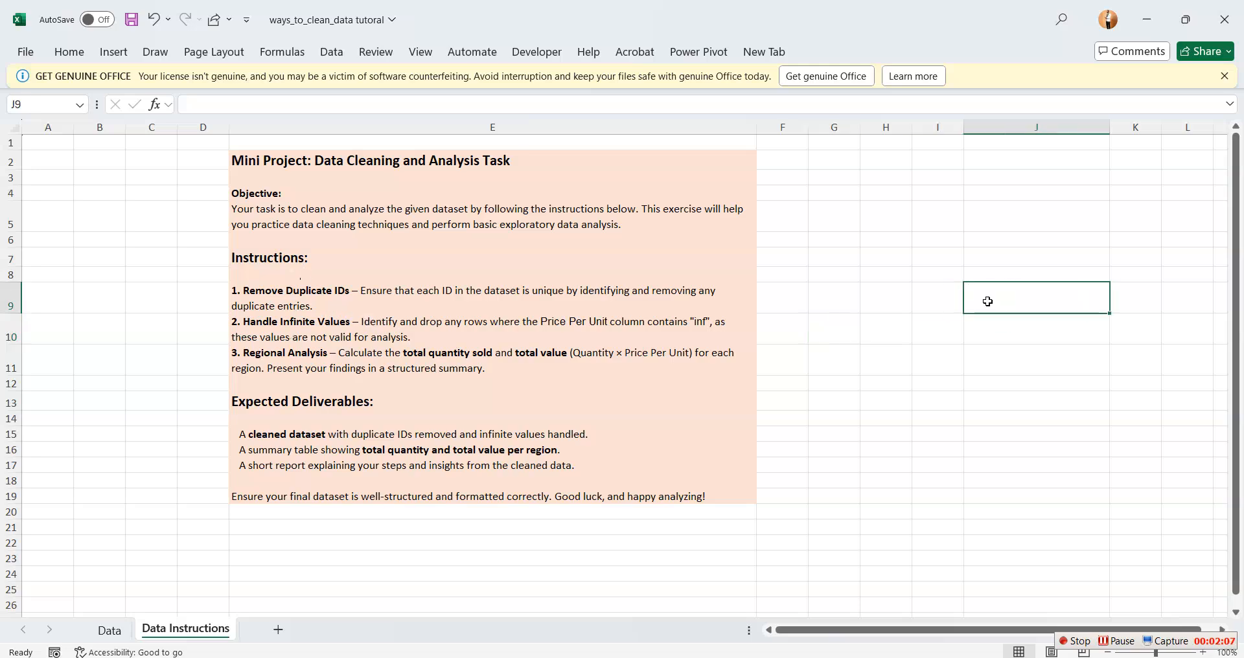
click(112, 629)
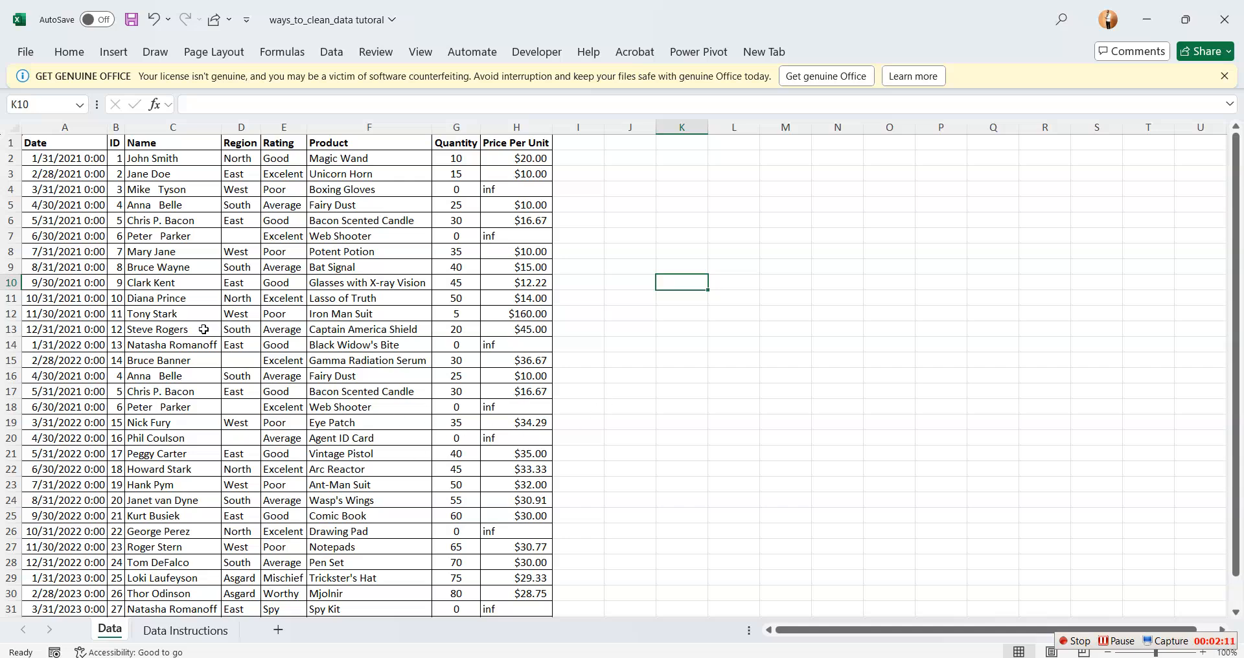
Remove duplicate rows based on the ID column, expanding the selection to the full dataset and keeping all columns checked with headers
click(62, 189)
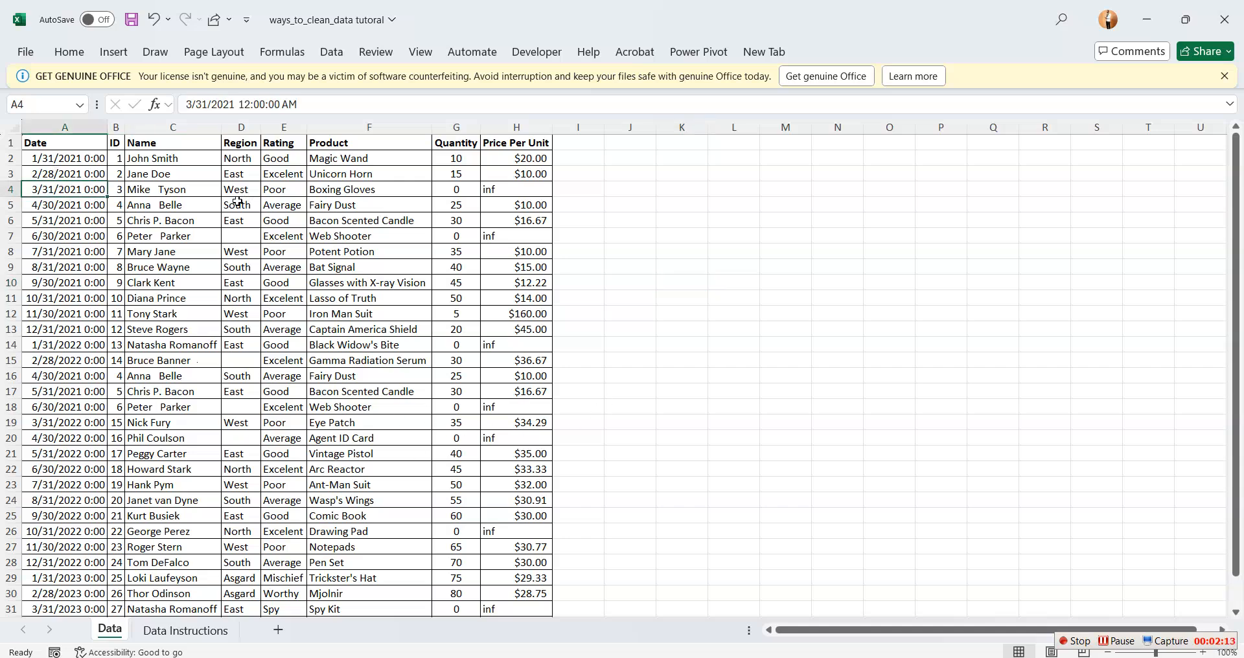
click(116, 123)
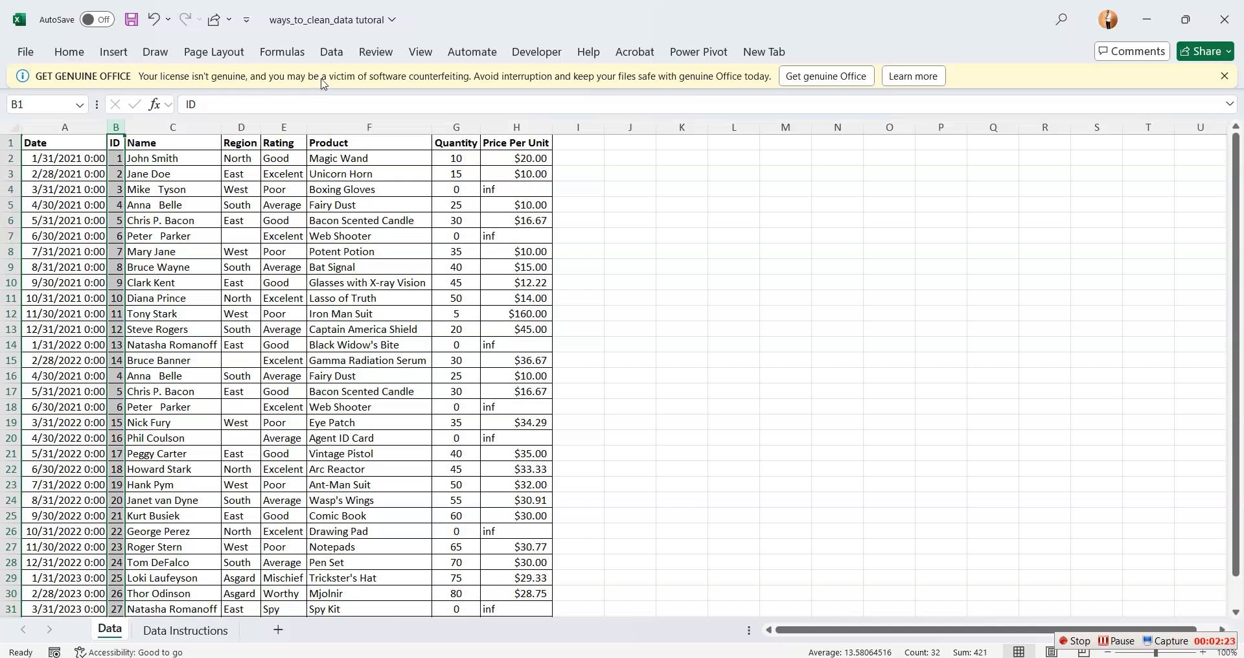
click(330, 53)
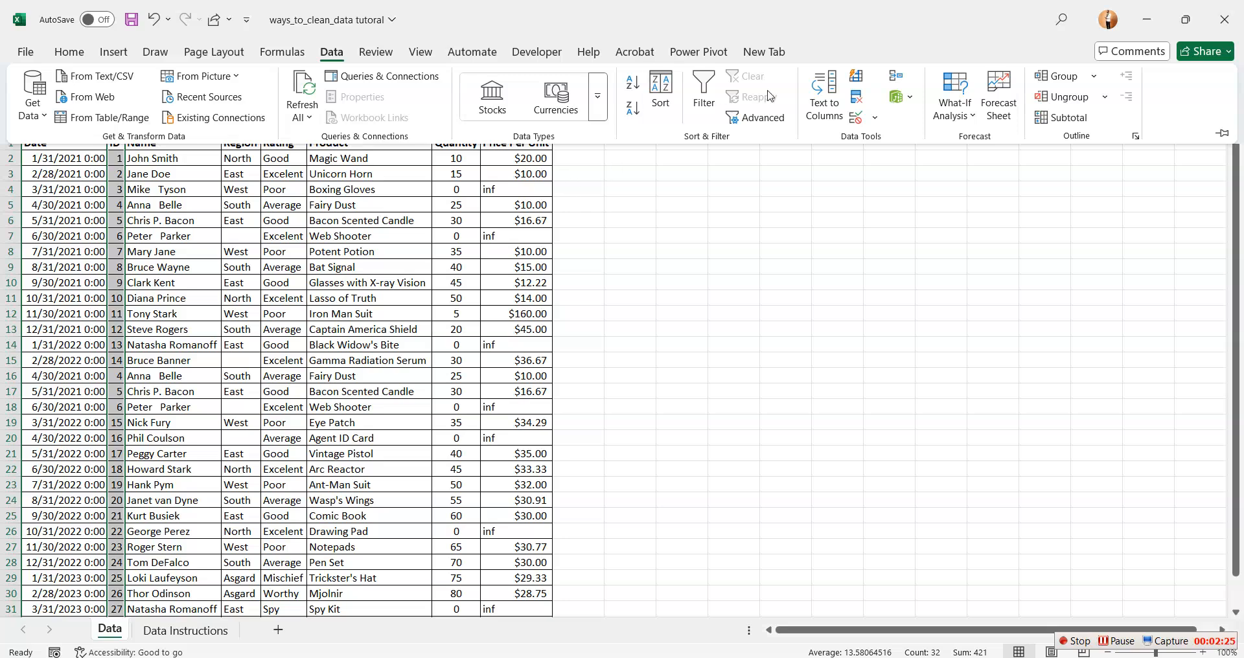
click(858, 106)
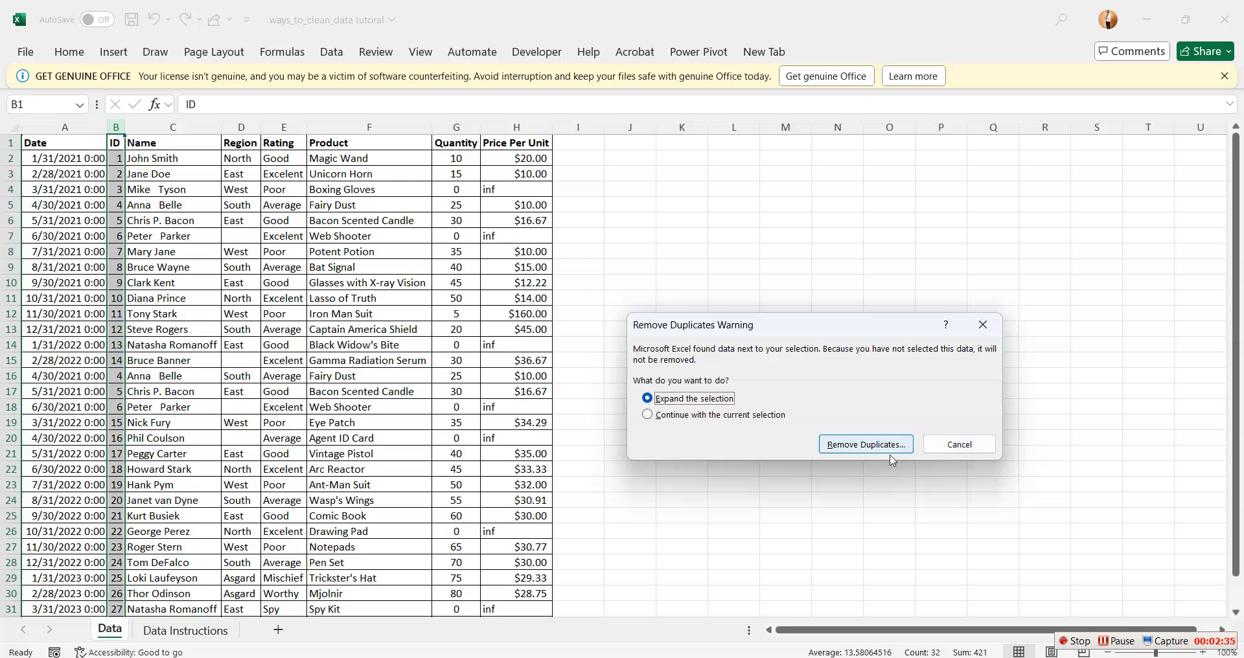
click(854, 445)
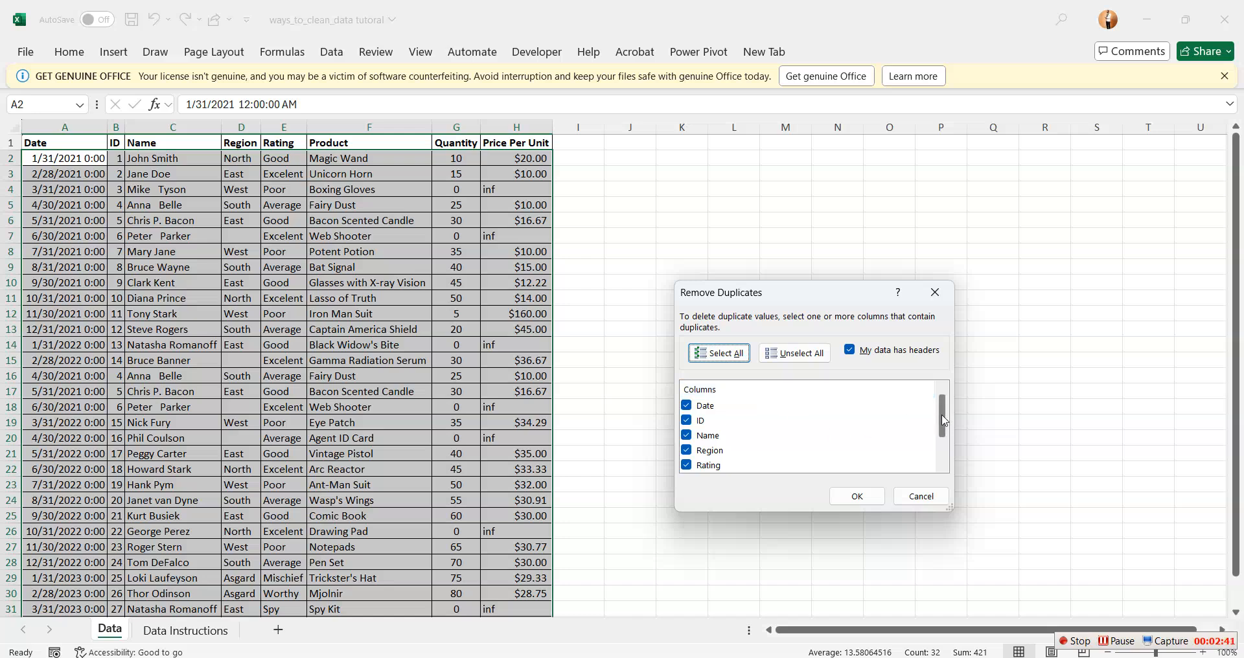
drag(940, 426, 948, 439)
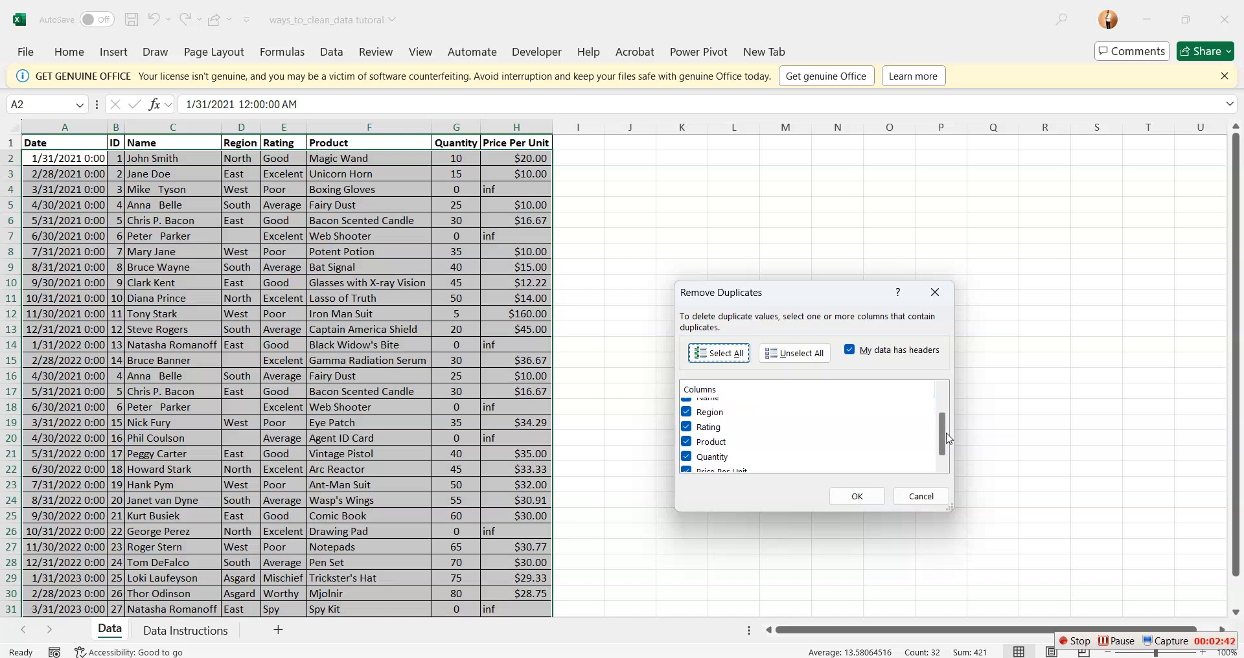
click(857, 497)
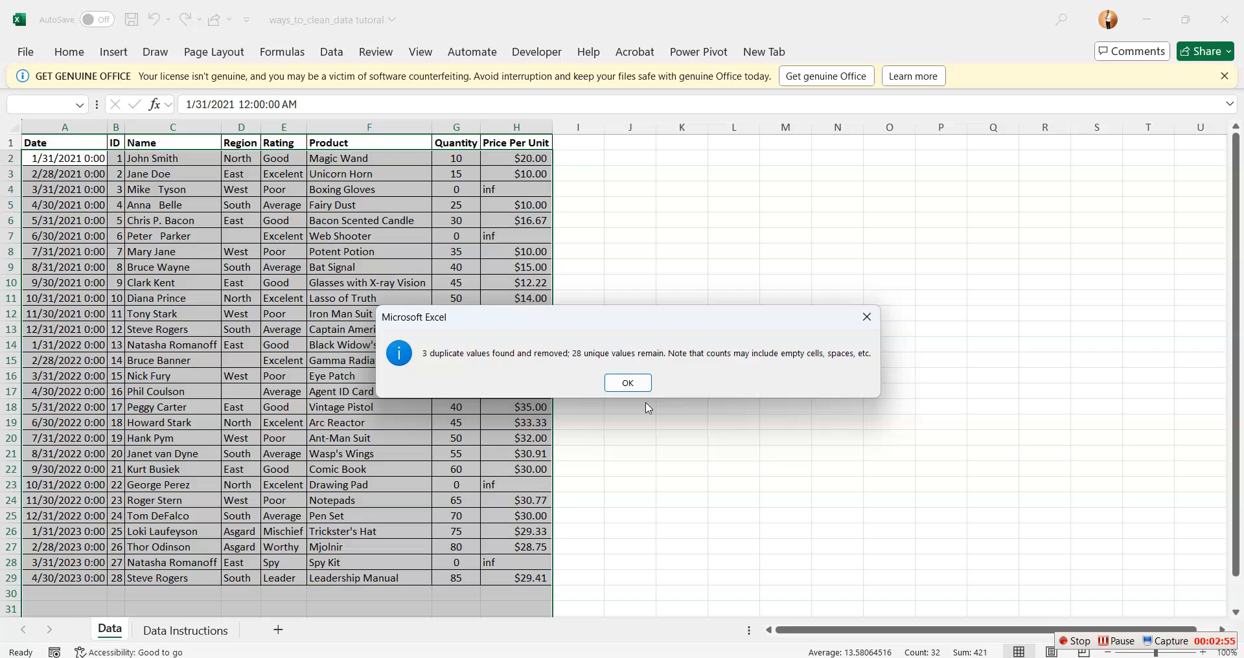
click(628, 383)
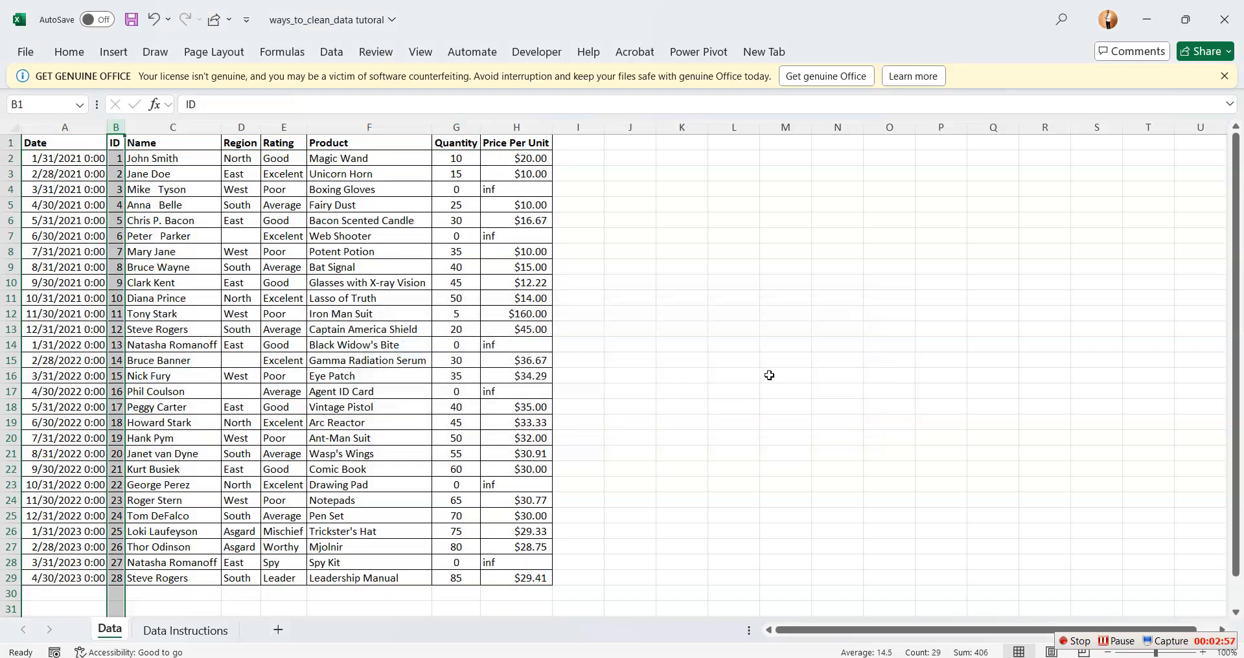
click(838, 373)
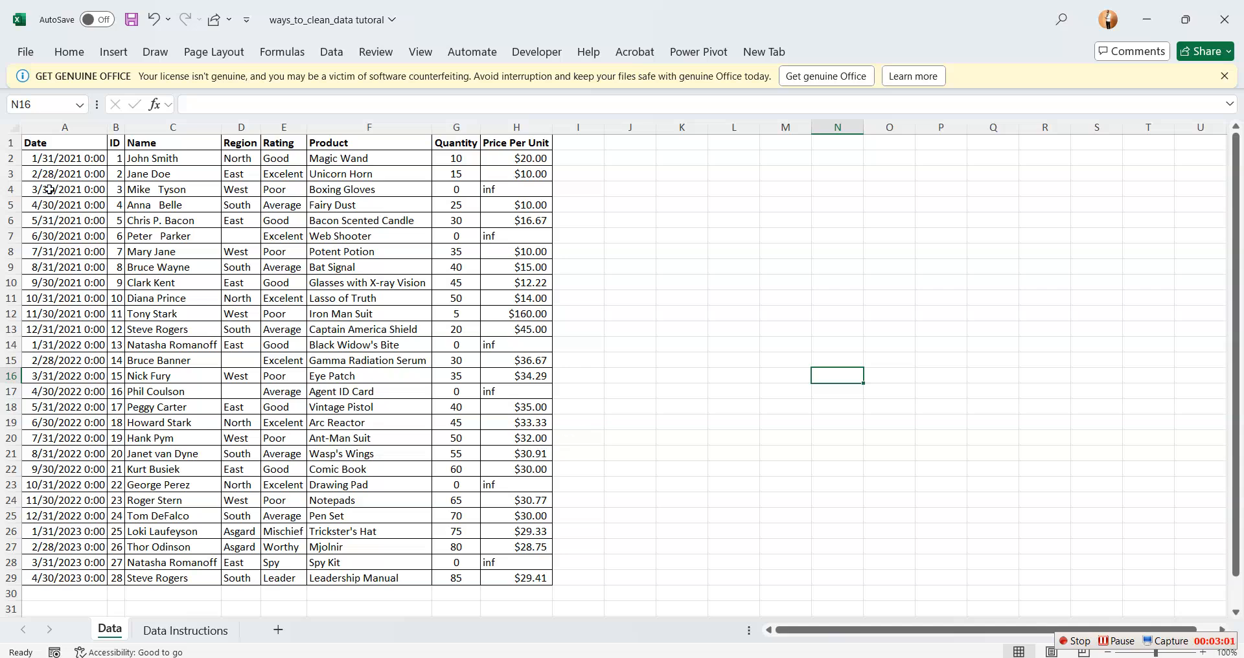
drag(41, 148, 528, 559)
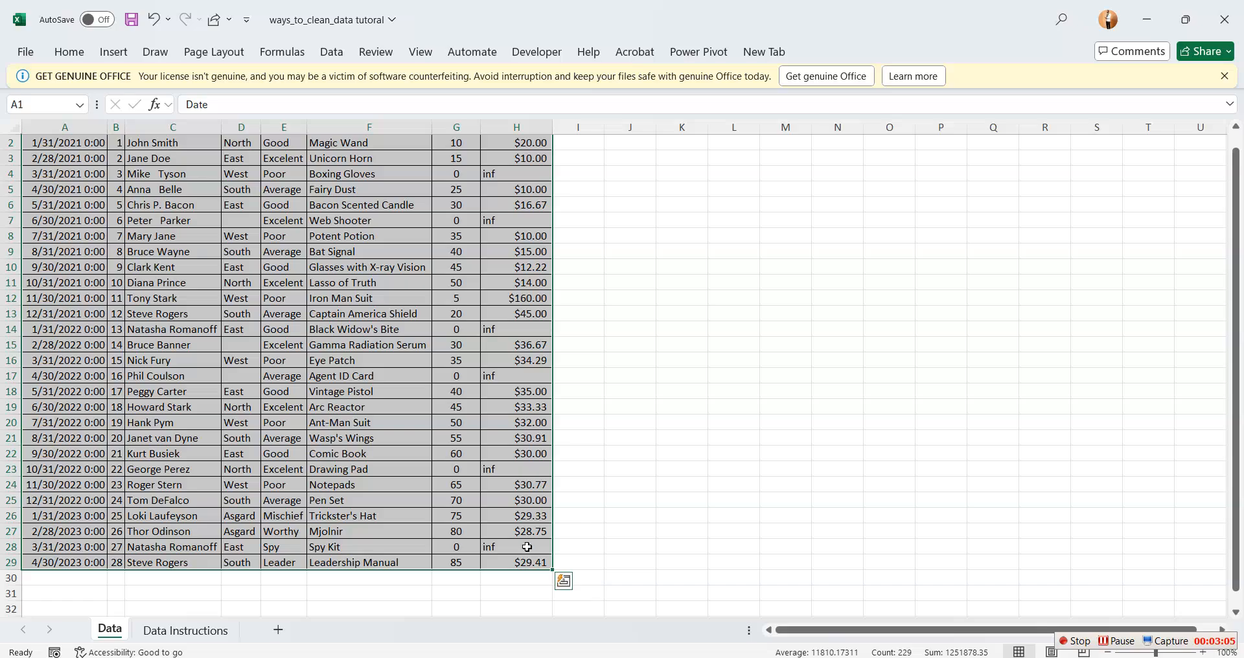
click(25, 53)
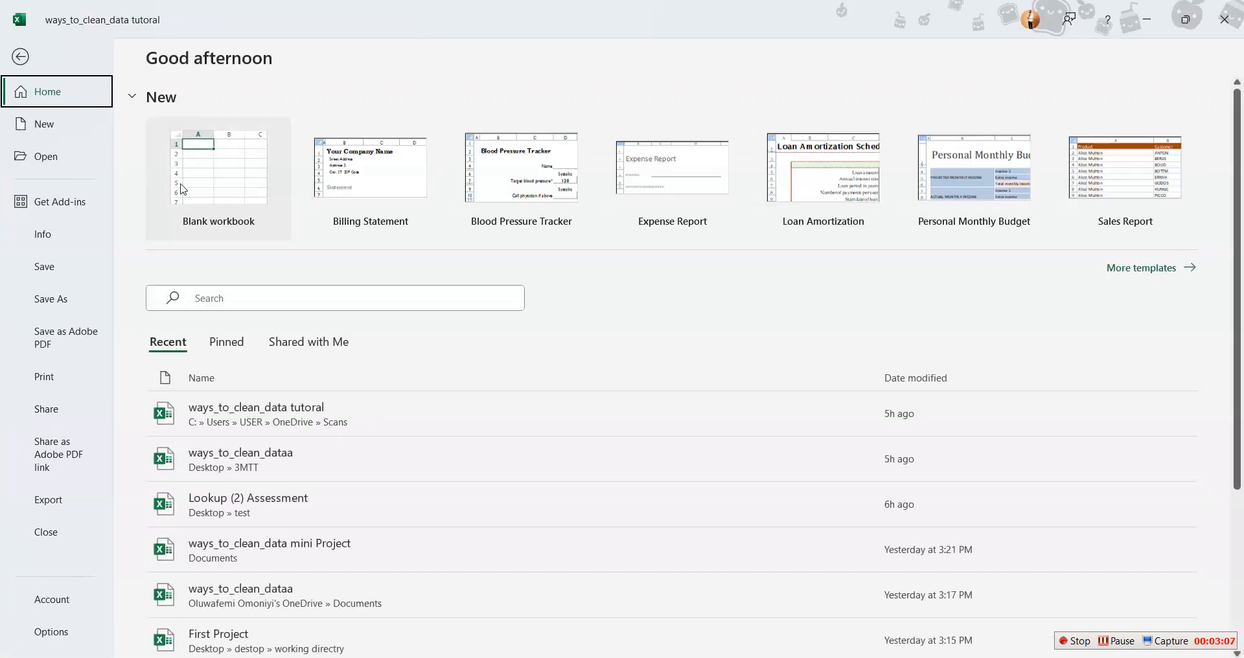
click(20, 57)
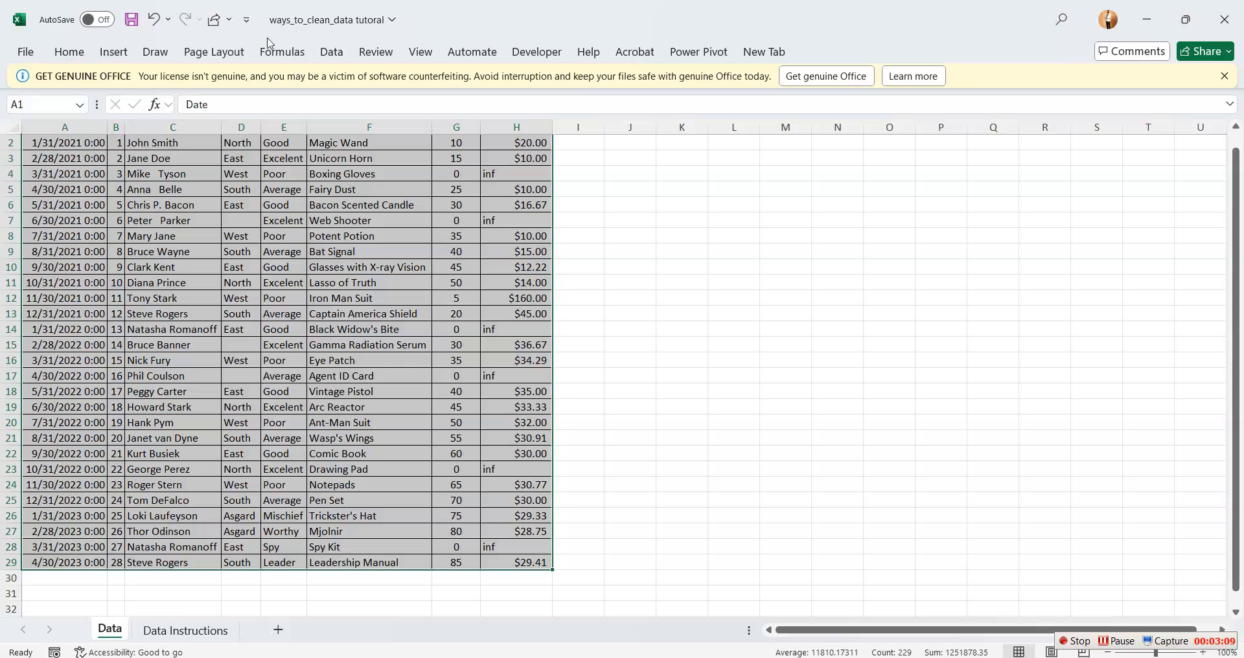
click(69, 52)
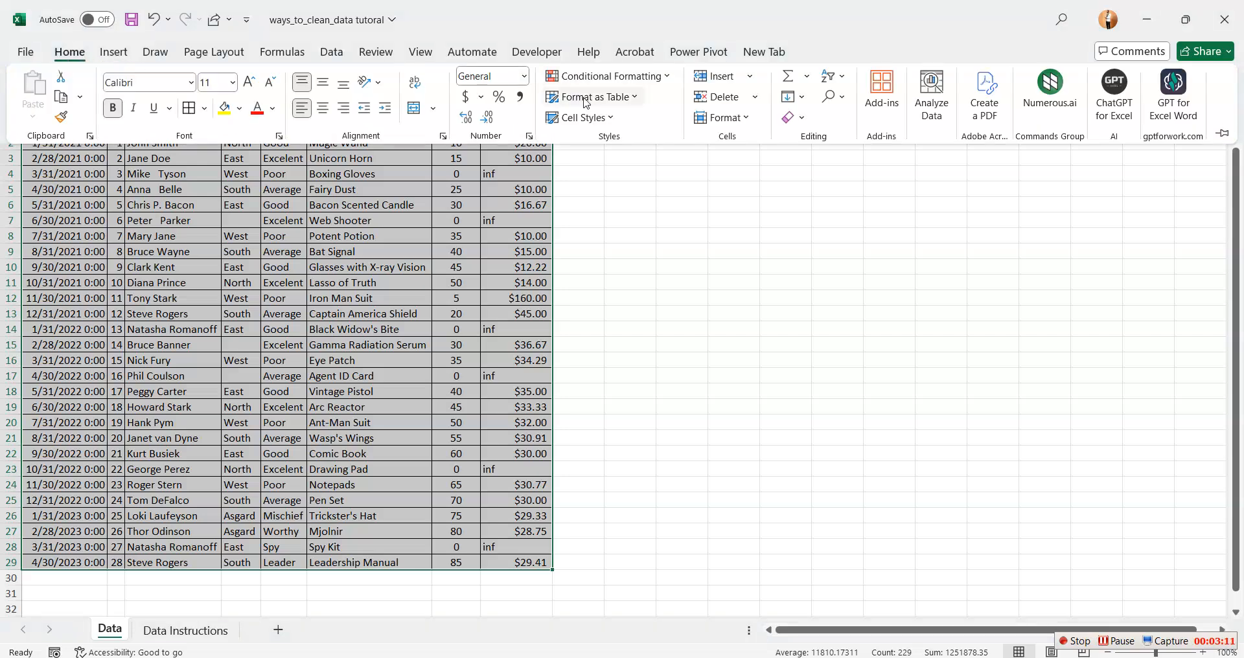
click(669, 77)
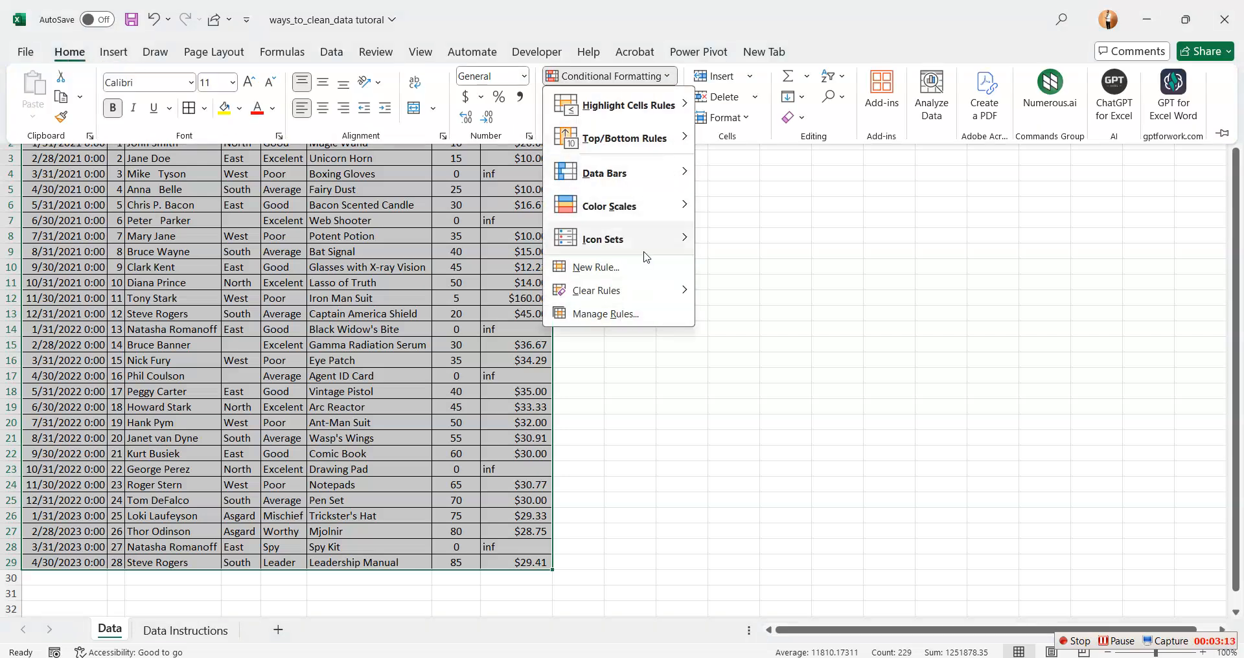
mouse_move(639, 120)
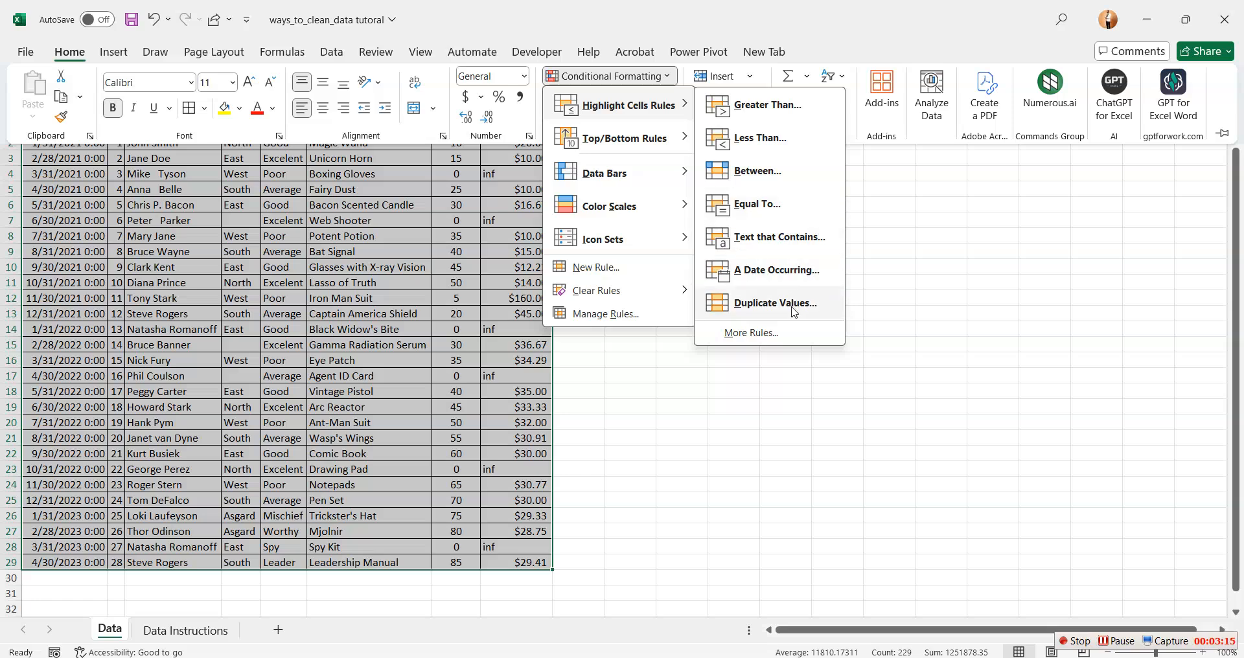
click(791, 309)
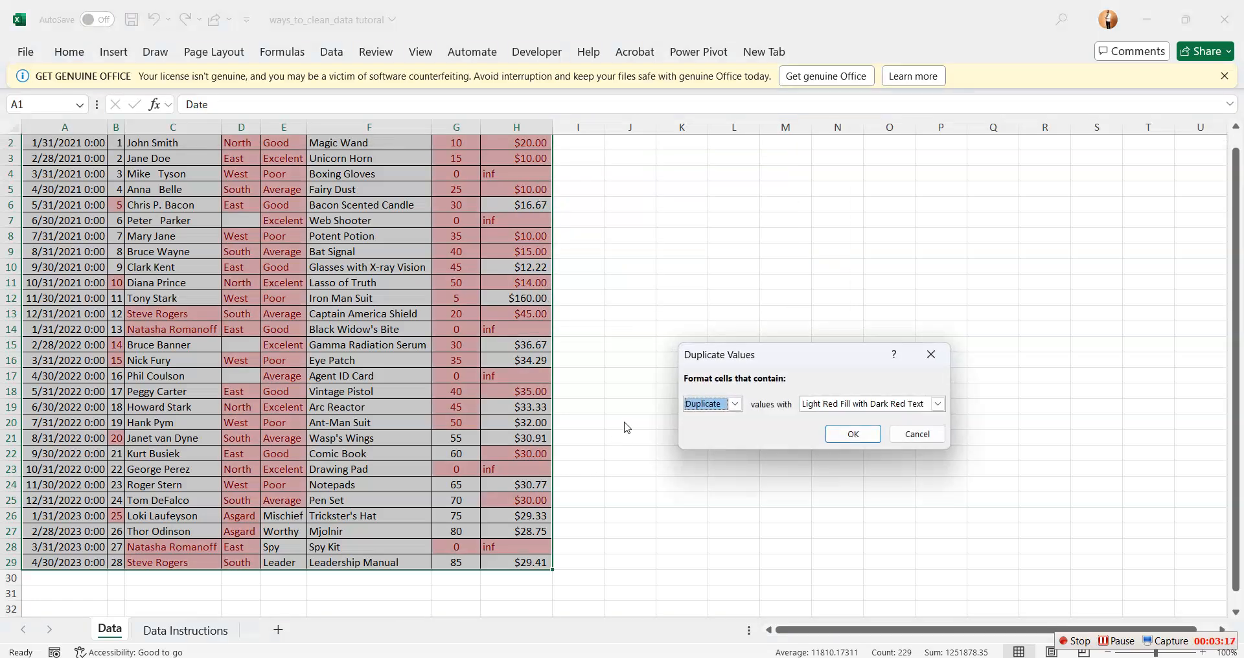
click(736, 404)
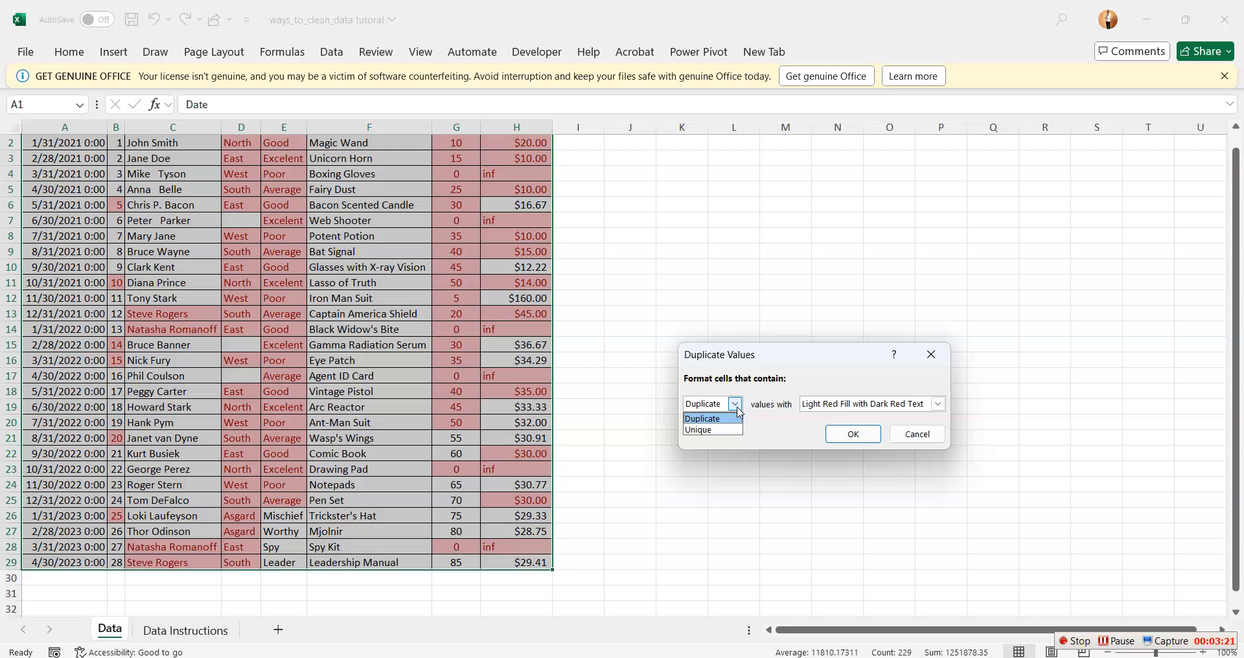
click(940, 359)
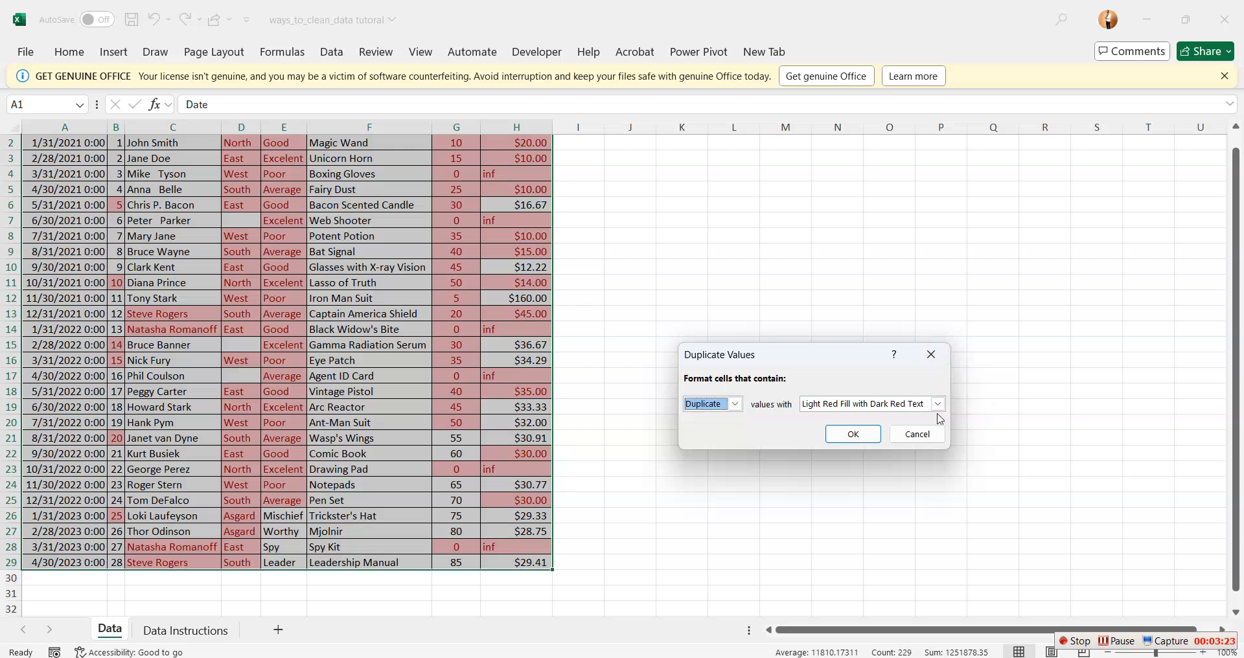
click(916, 434)
click(677, 189)
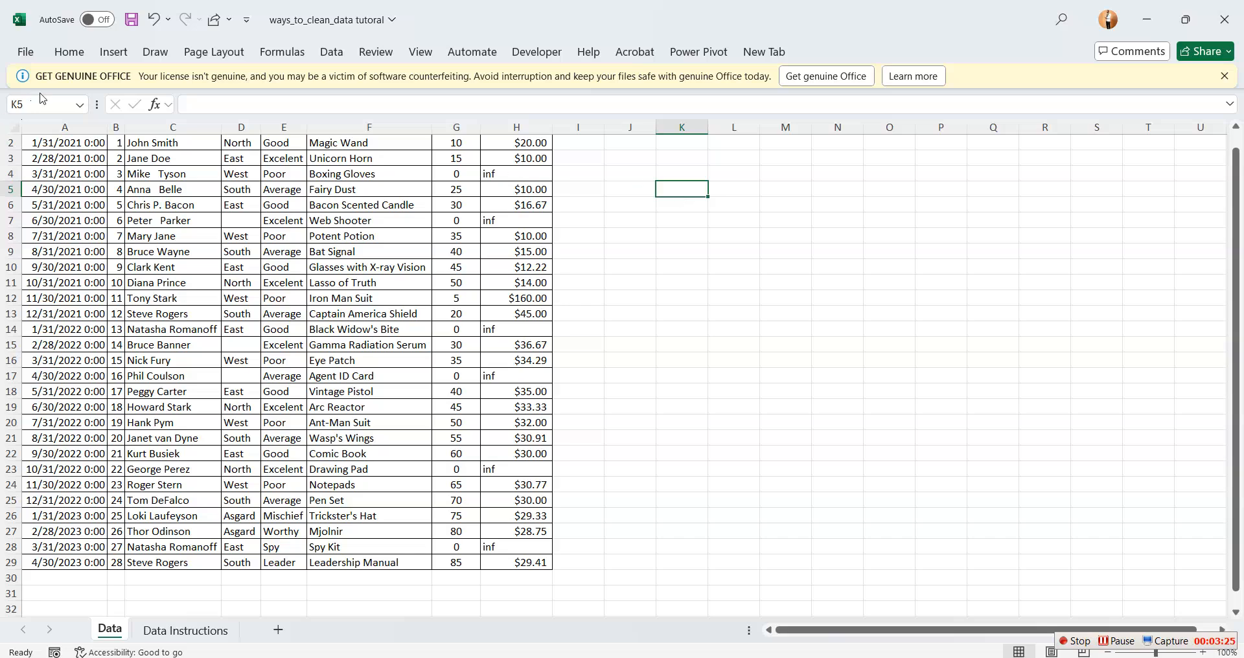
Check the ID column for remaining duplicates with the Duplicate Values conditional formatting rule
click(116, 123)
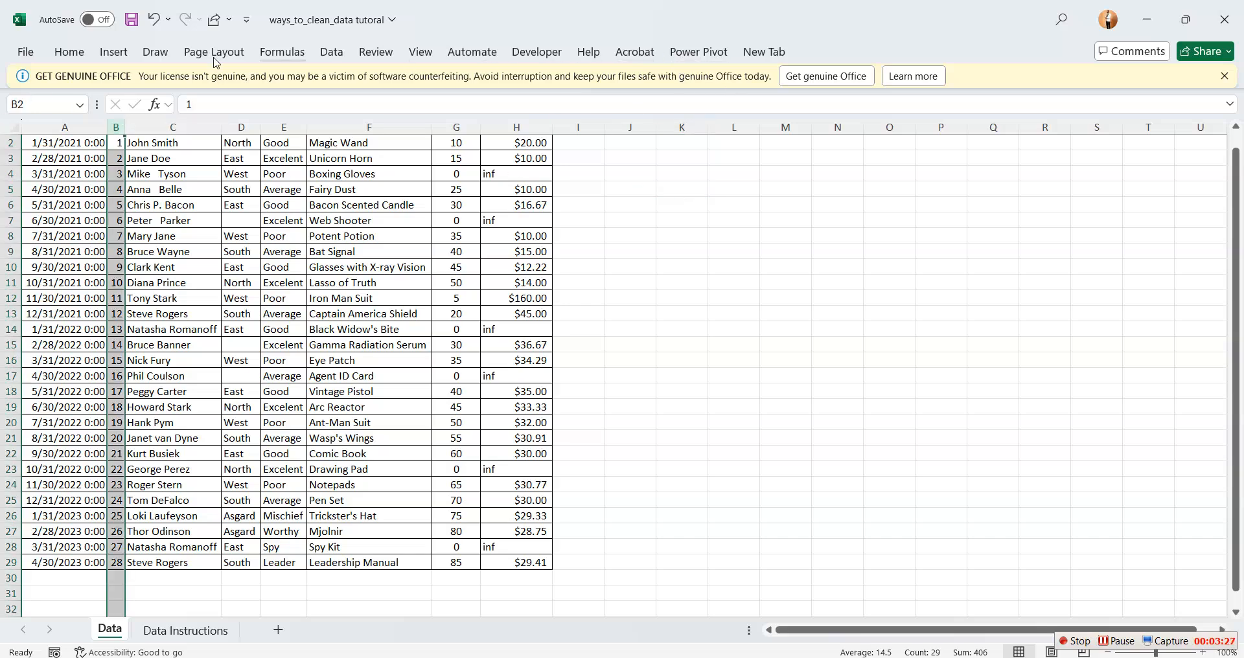
click(73, 57)
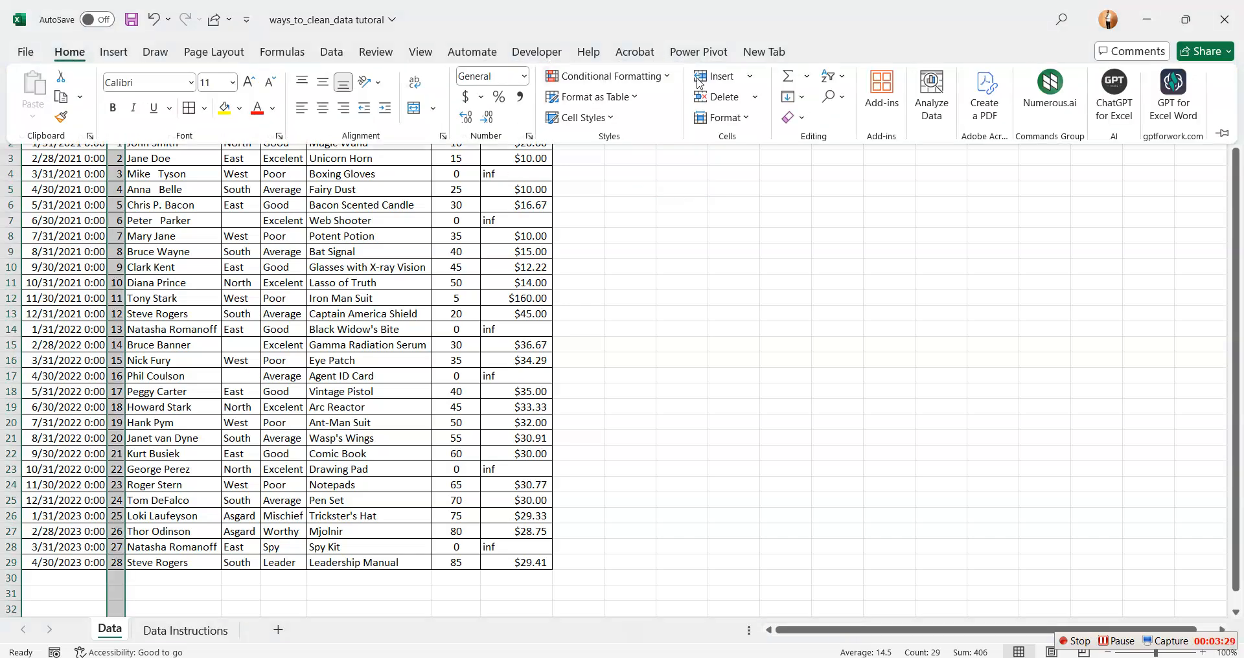
click(668, 83)
mouse_move(648, 104)
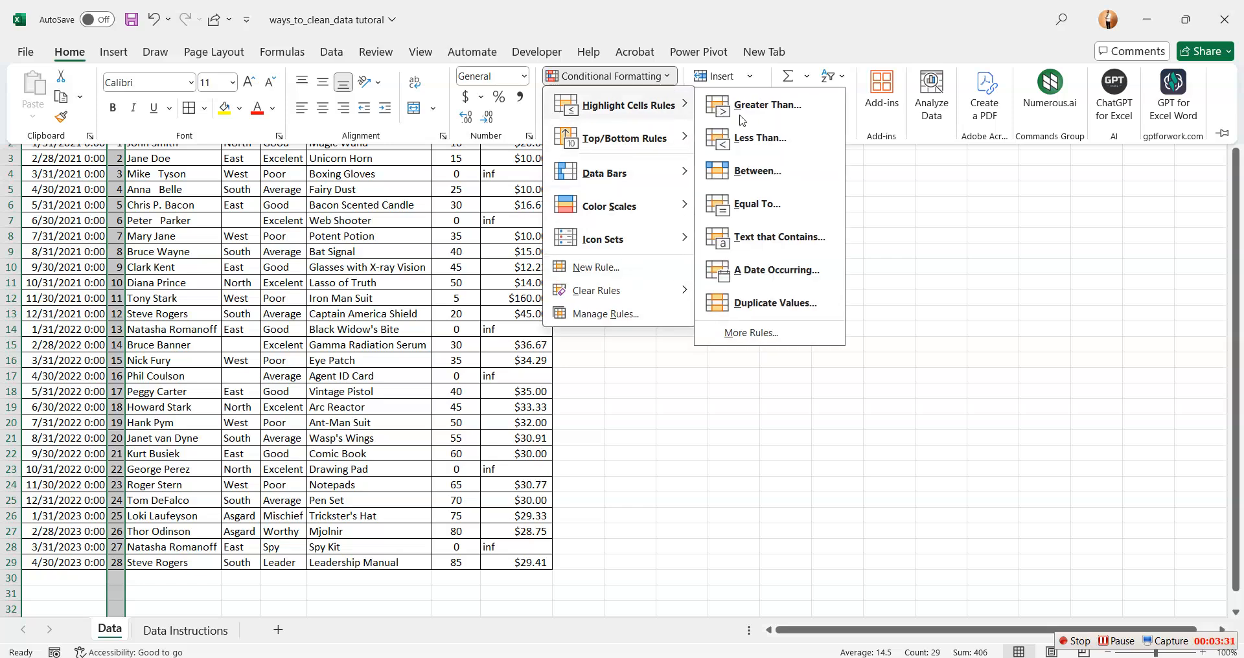
click(790, 302)
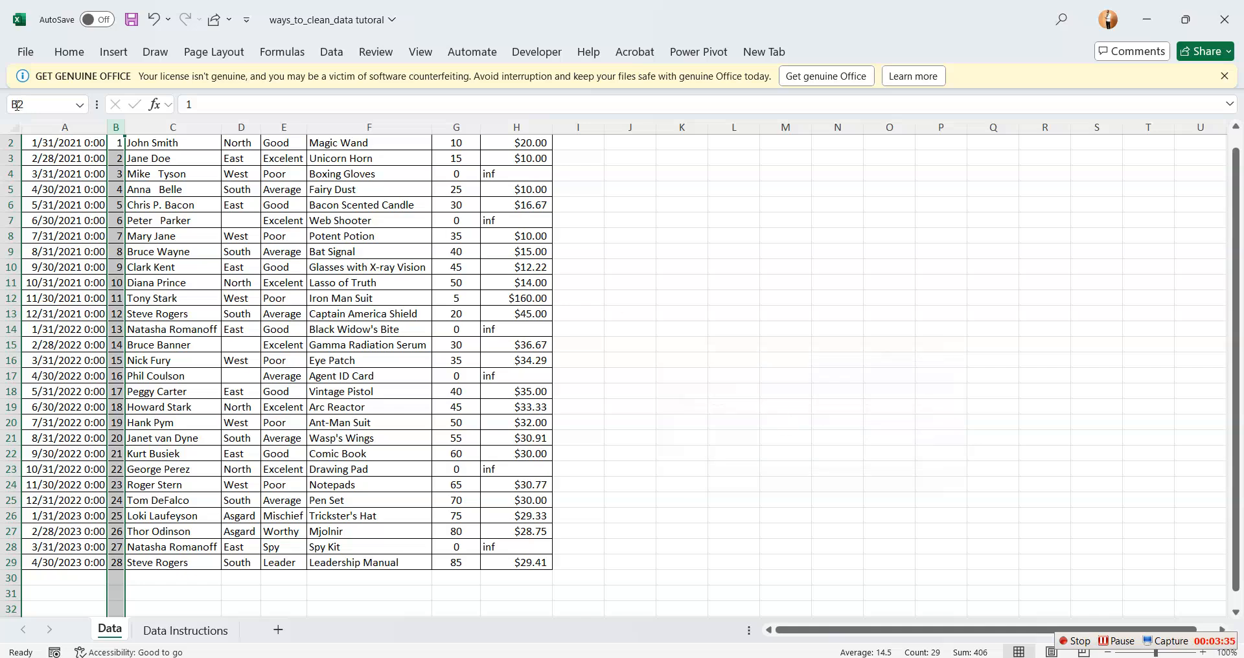
drag(752, 285, 709, 274)
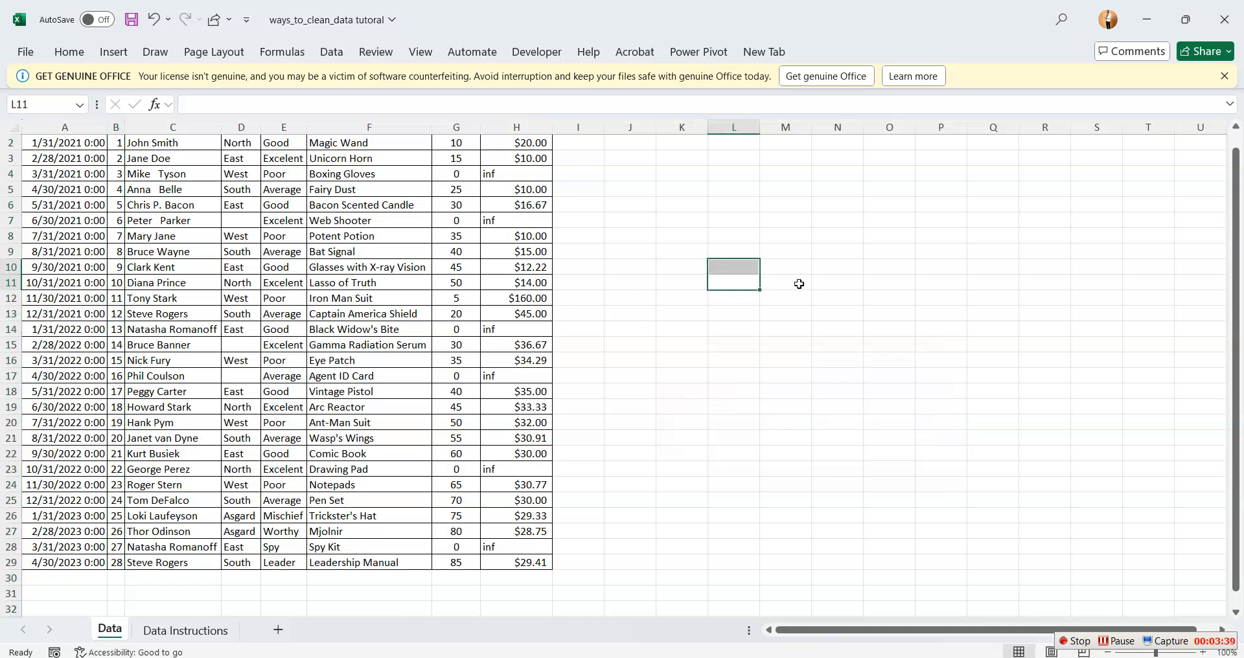
click(838, 282)
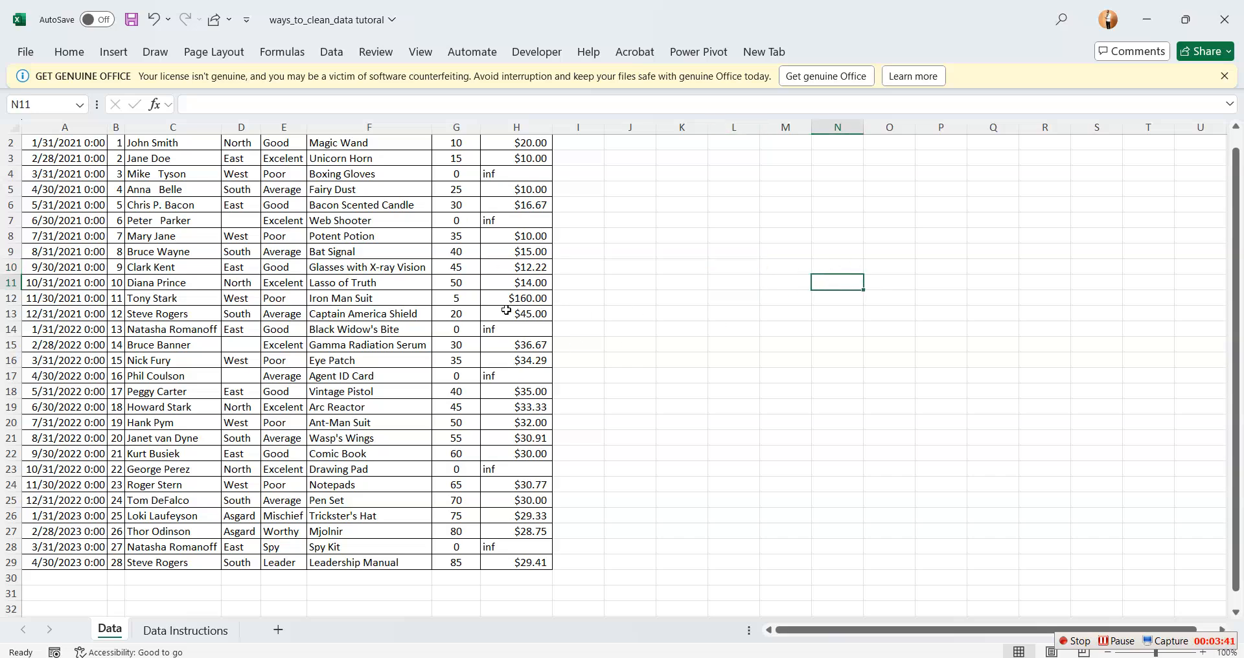
drag(1236, 206, 1235, 188)
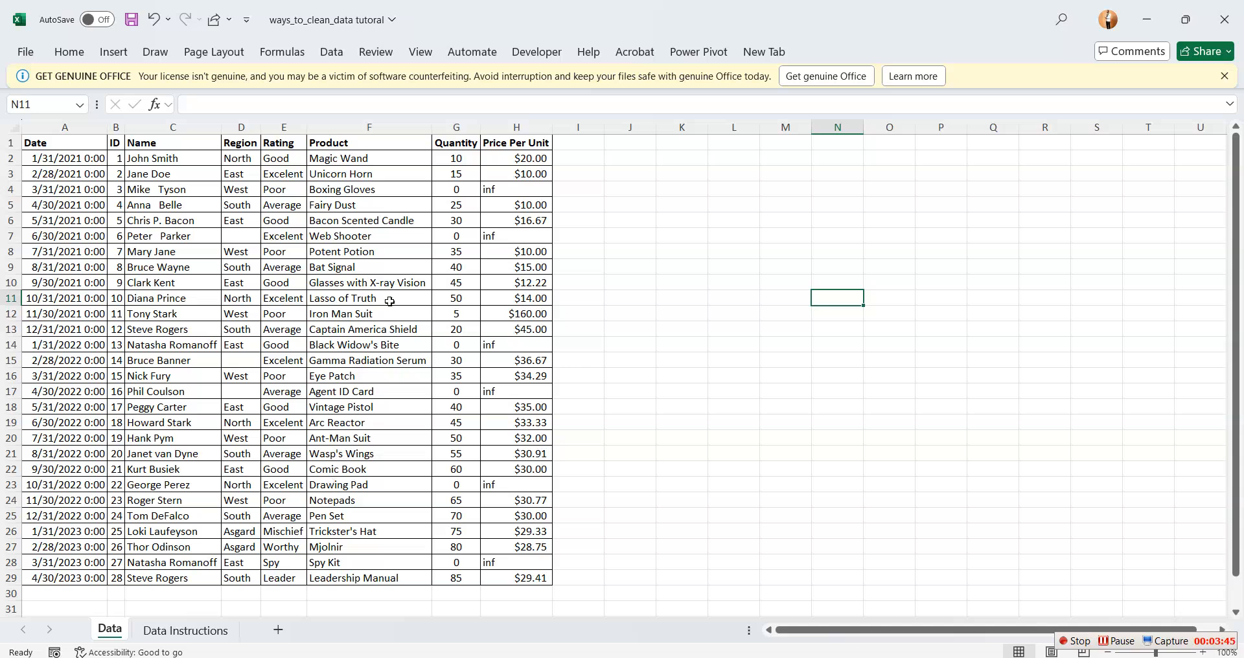
Review the next cleaning task on the Data Instructions sheet and return to the Data sheet
click(162, 630)
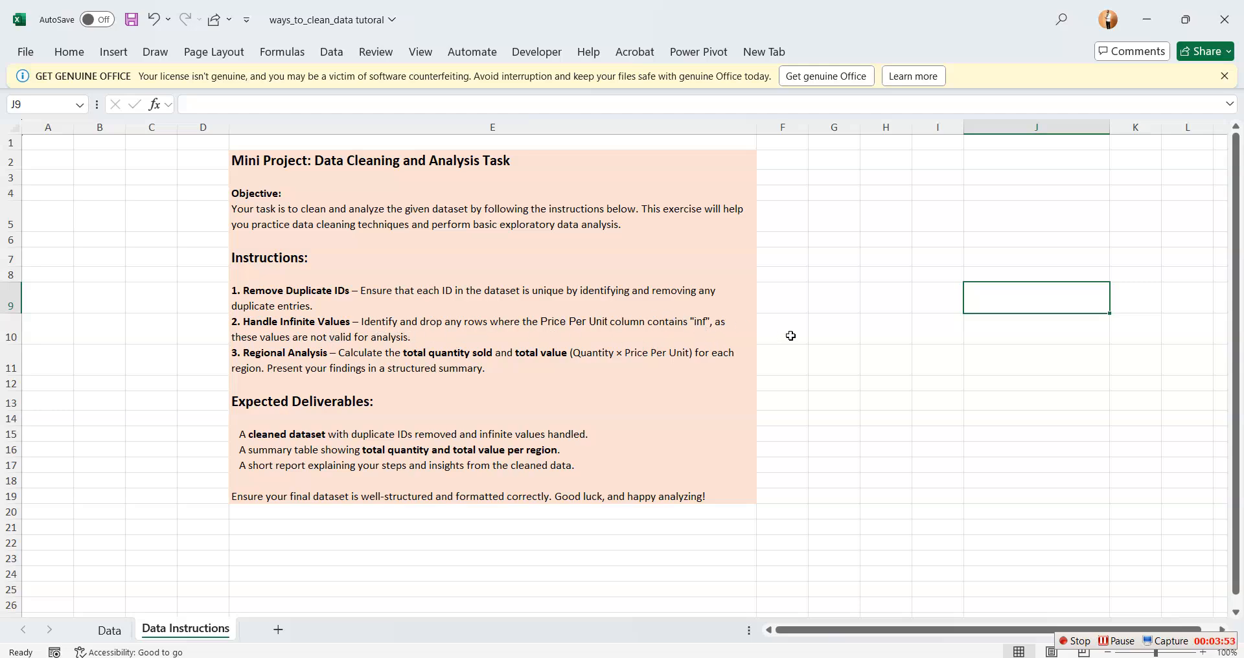
click(791, 336)
click(130, 627)
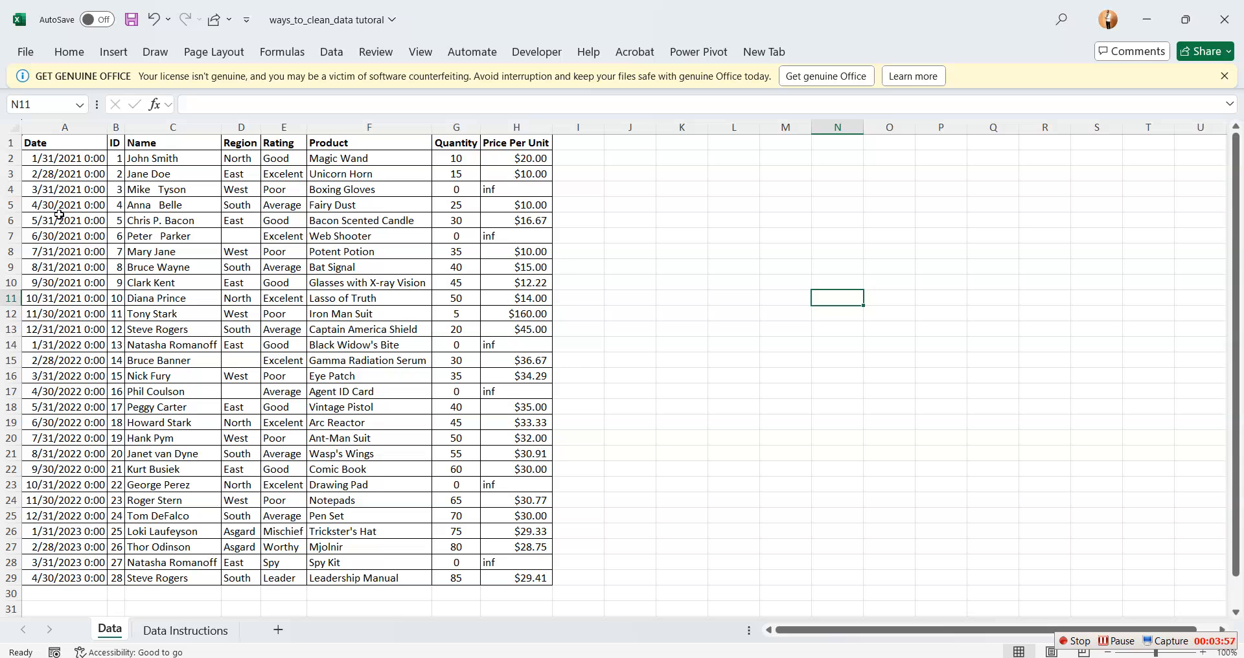
Add filters to the header row from Date in A1 to Price Per Unit in H1
drag(22, 140, 541, 141)
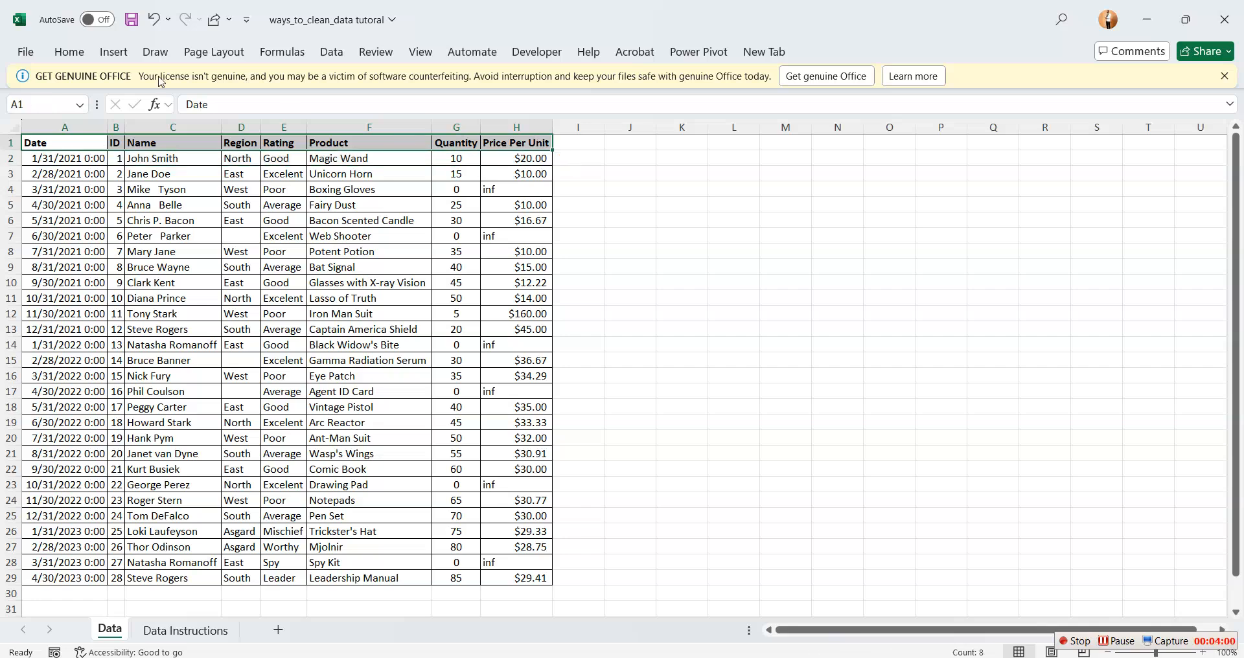
click(69, 51)
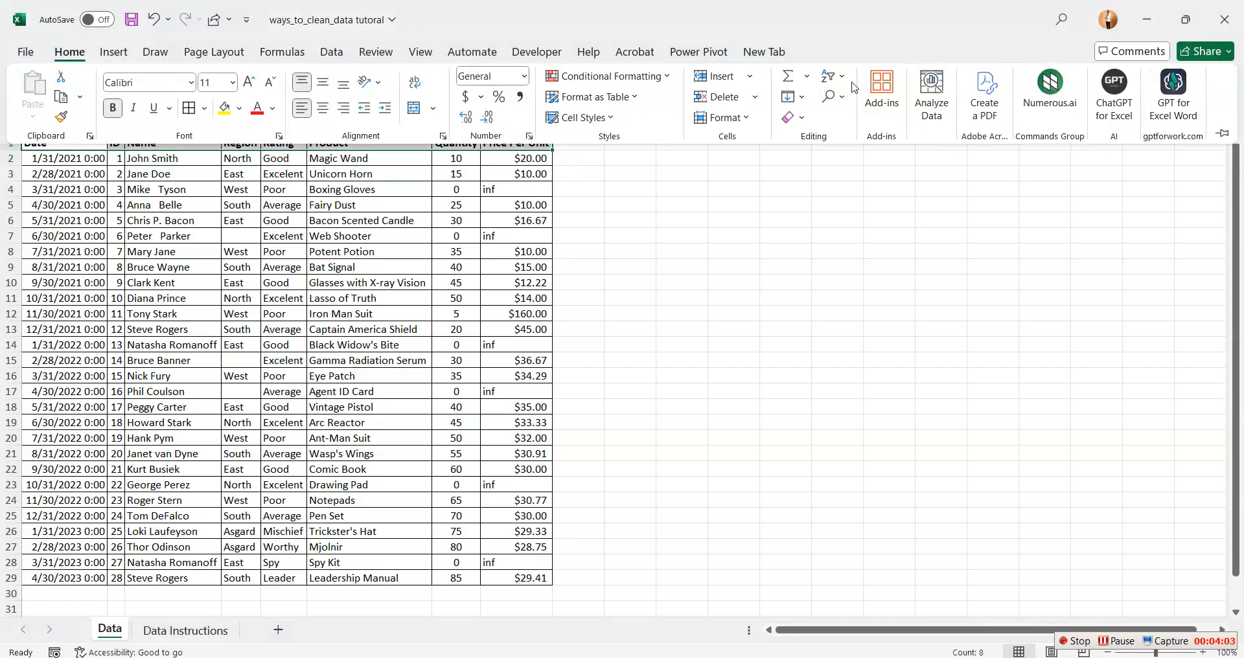
click(833, 76)
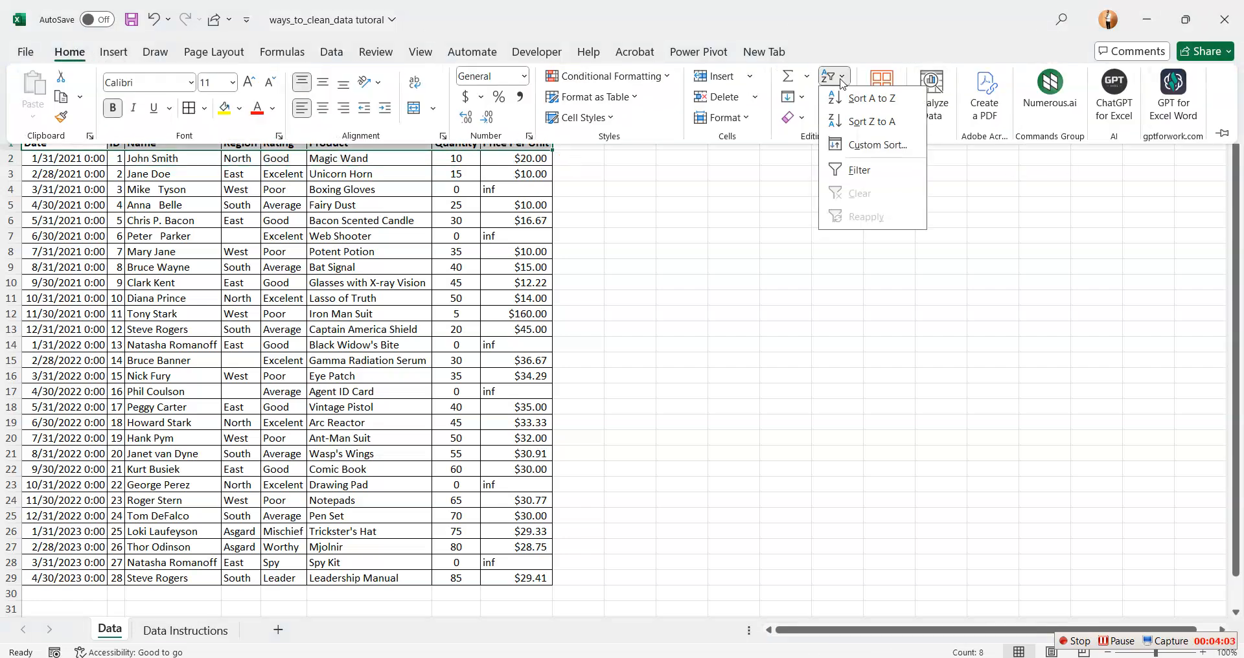
click(874, 173)
click(712, 296)
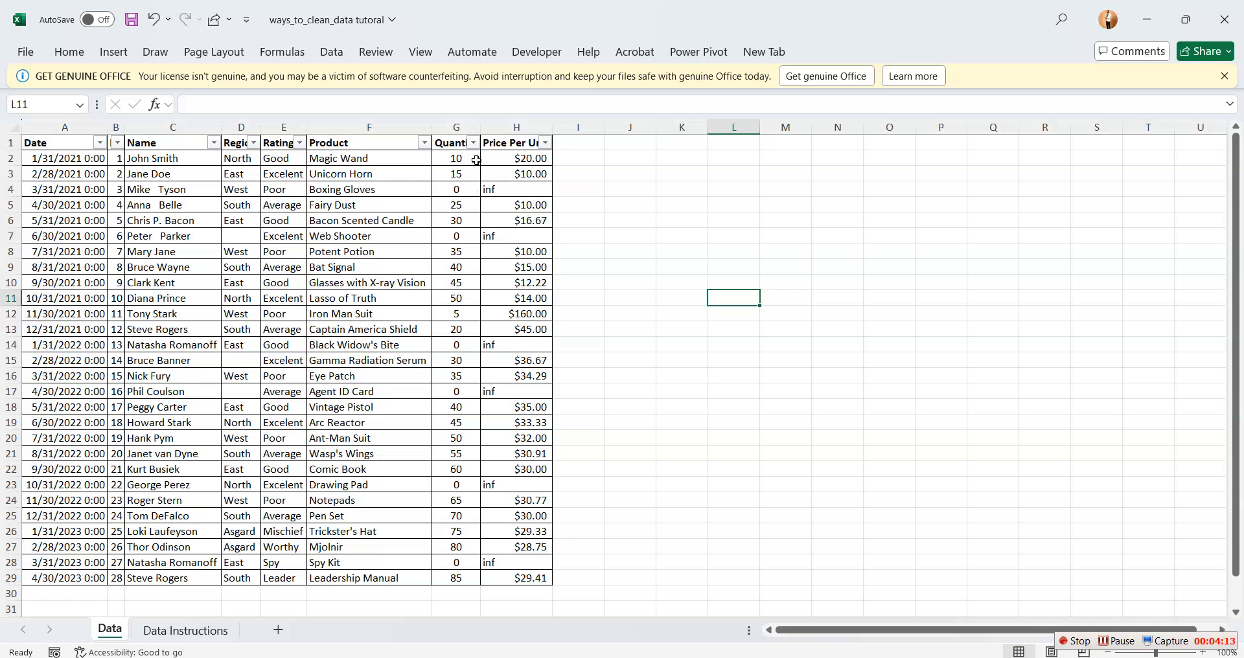
Filter the Price Per Unit column to show only the rows containing "inf"
click(546, 143)
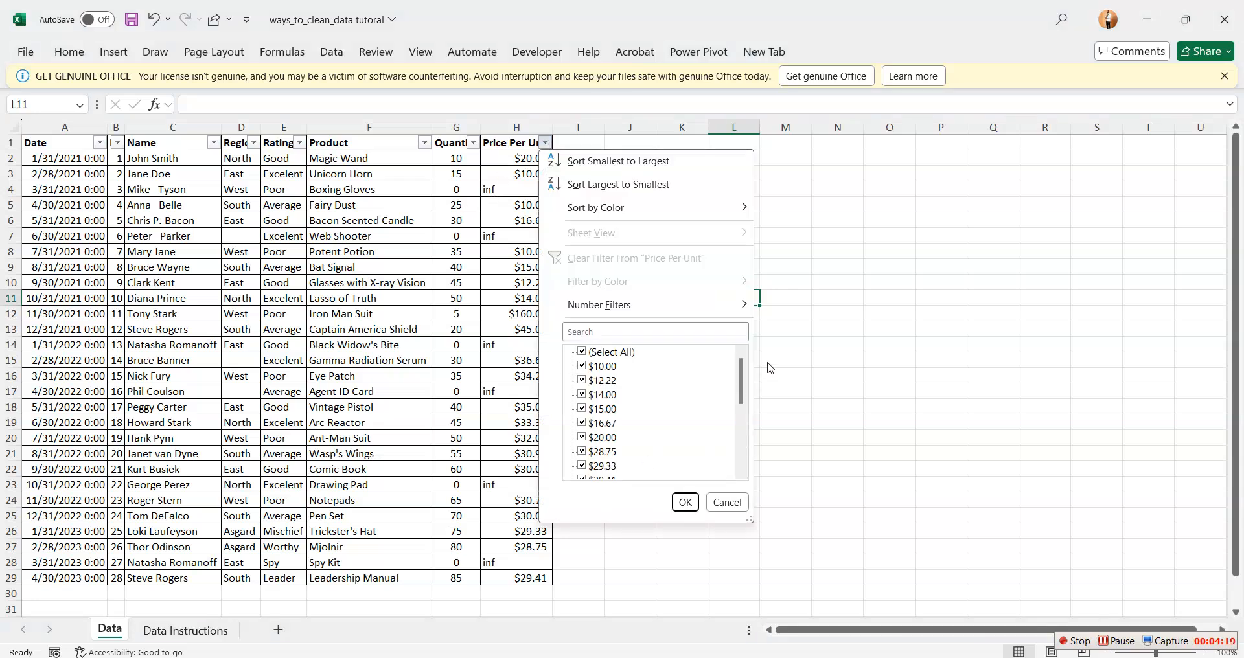
drag(745, 378, 738, 473)
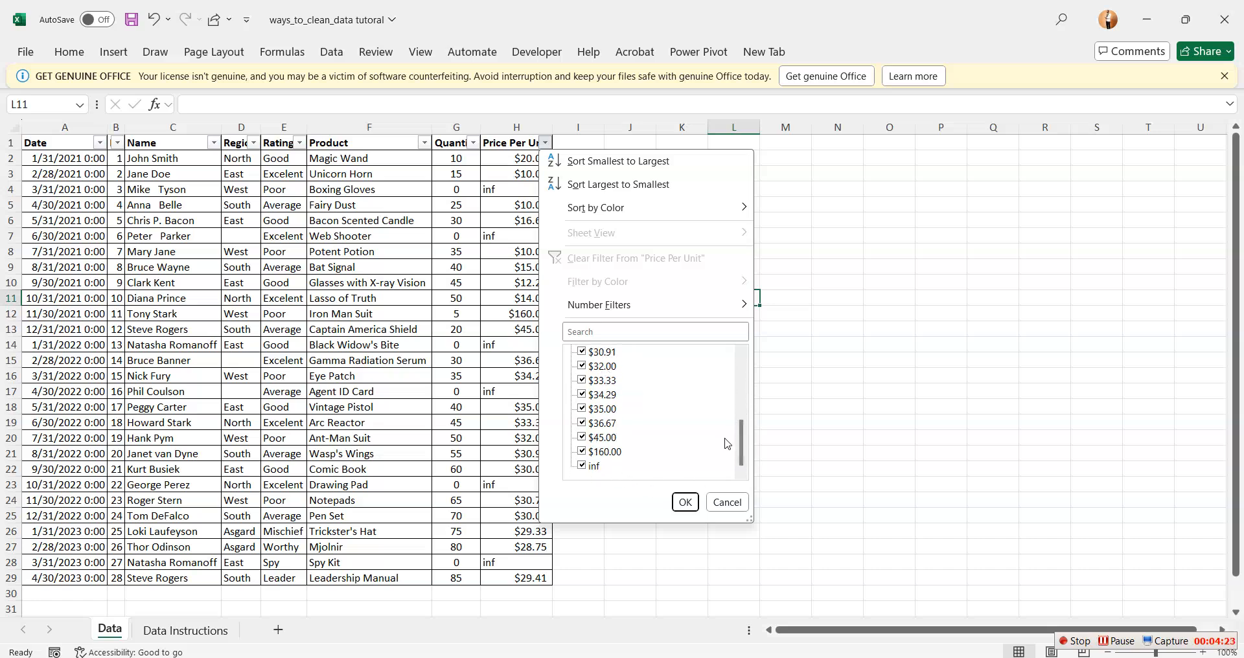
drag(746, 459, 740, 366)
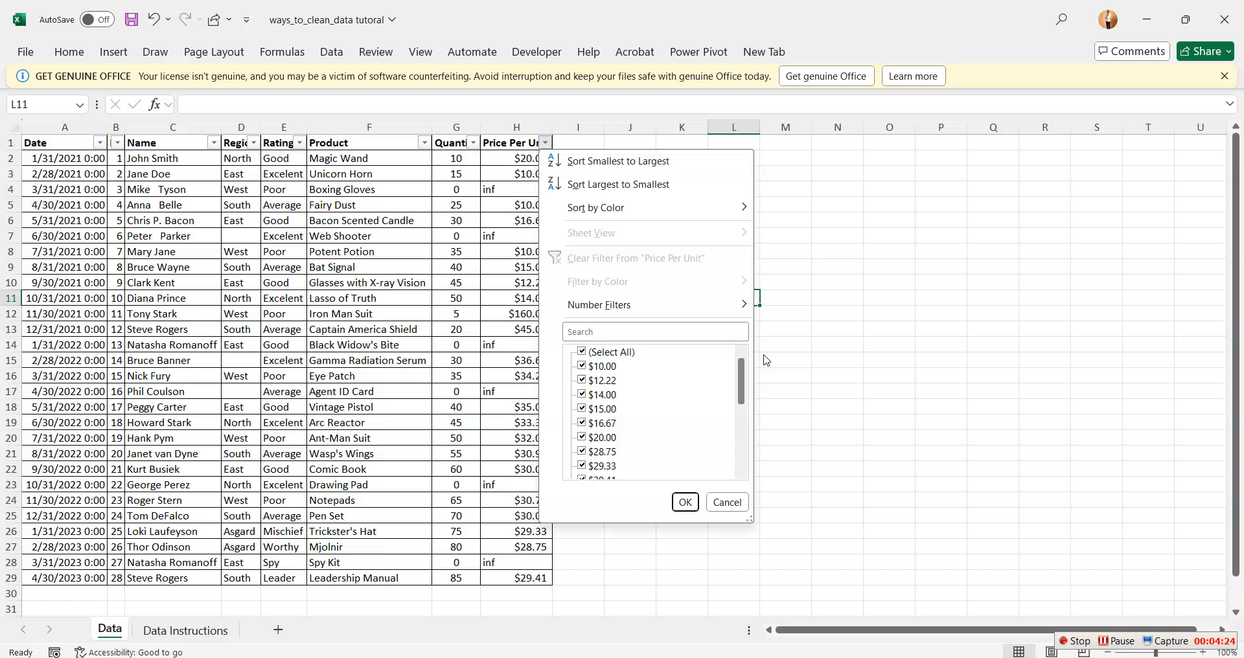
click(582, 352)
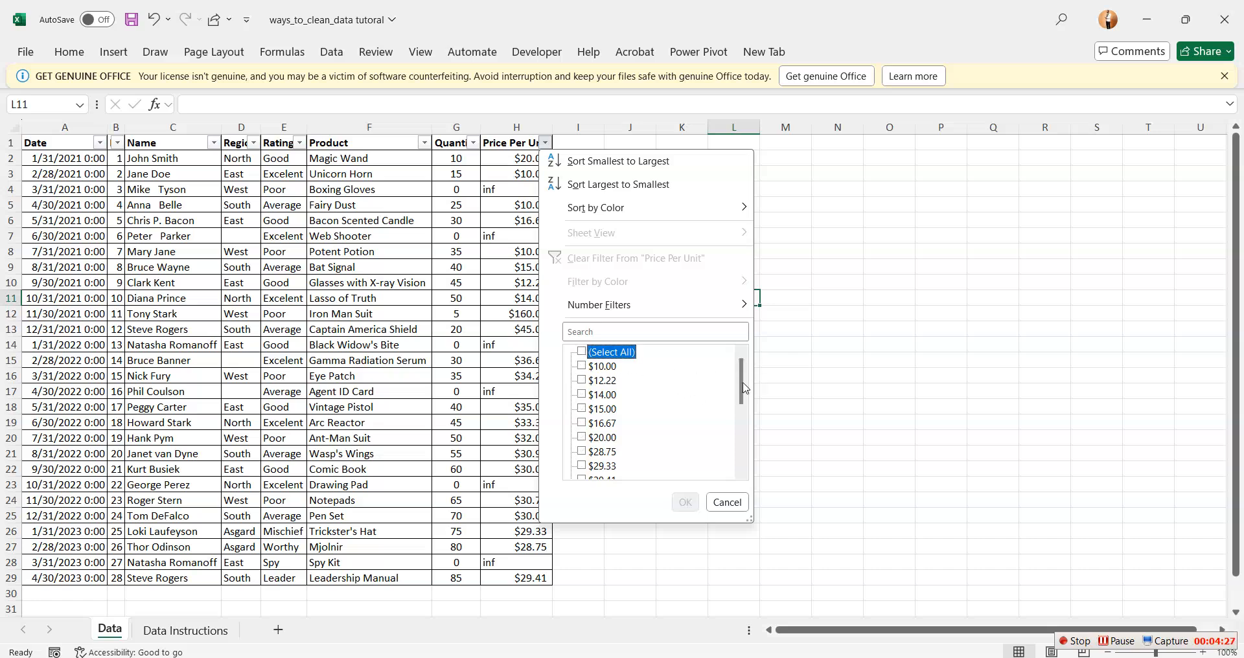
drag(746, 387, 744, 449)
click(586, 467)
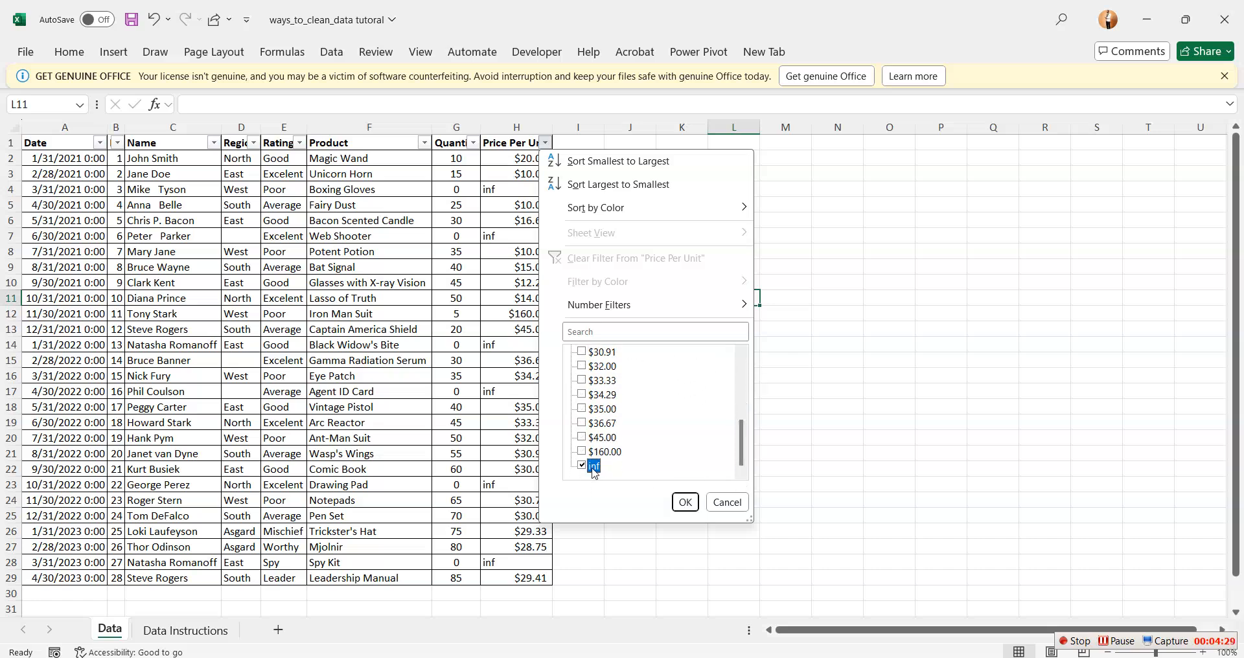
click(685, 502)
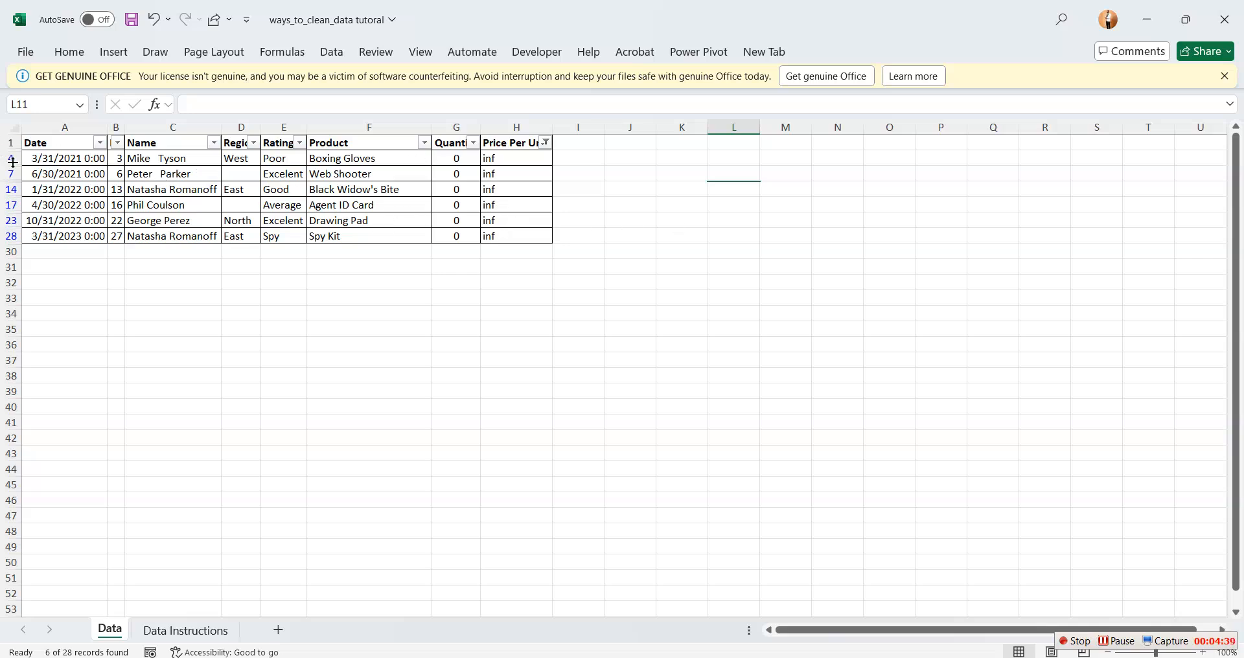
Delete all the filtered rows whose Price Per Unit is "inf", keeping the header row
drag(12, 162, 2, 231)
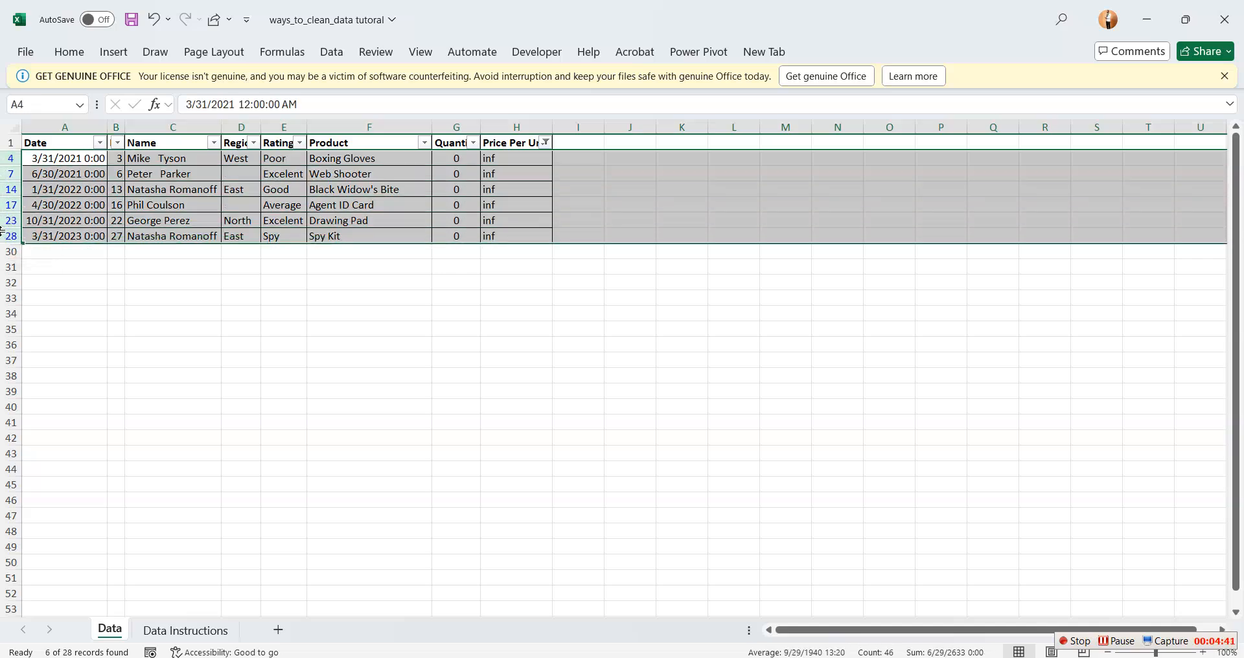
right_click(13, 174)
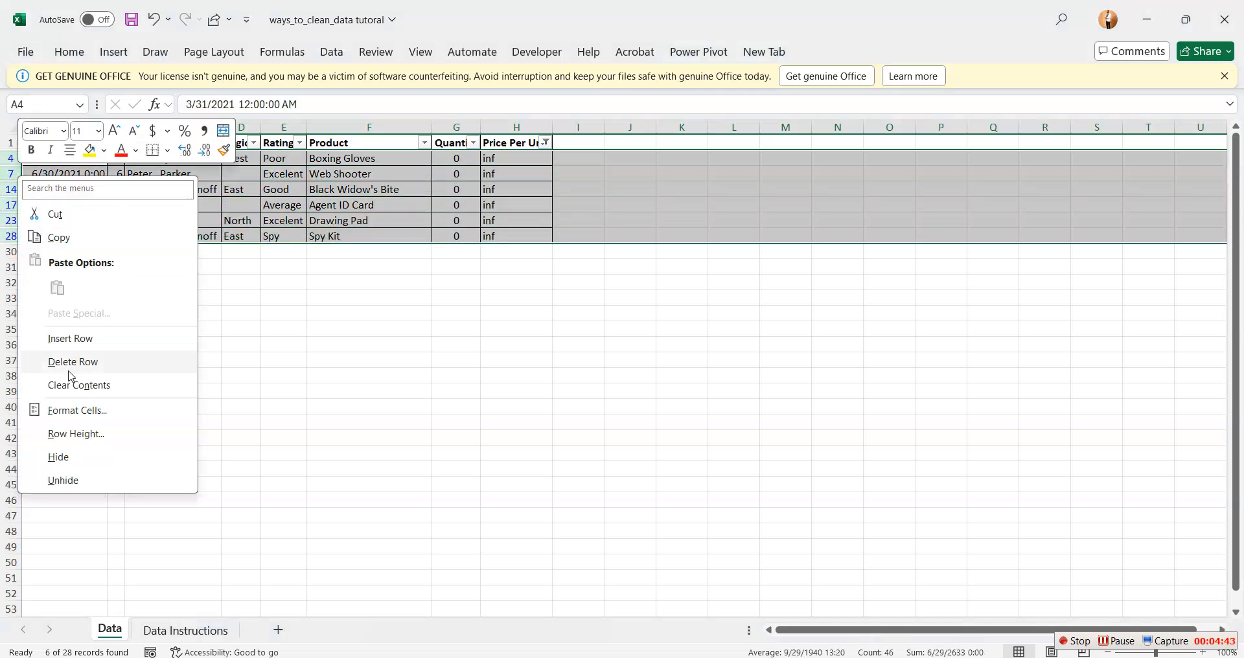
click(85, 361)
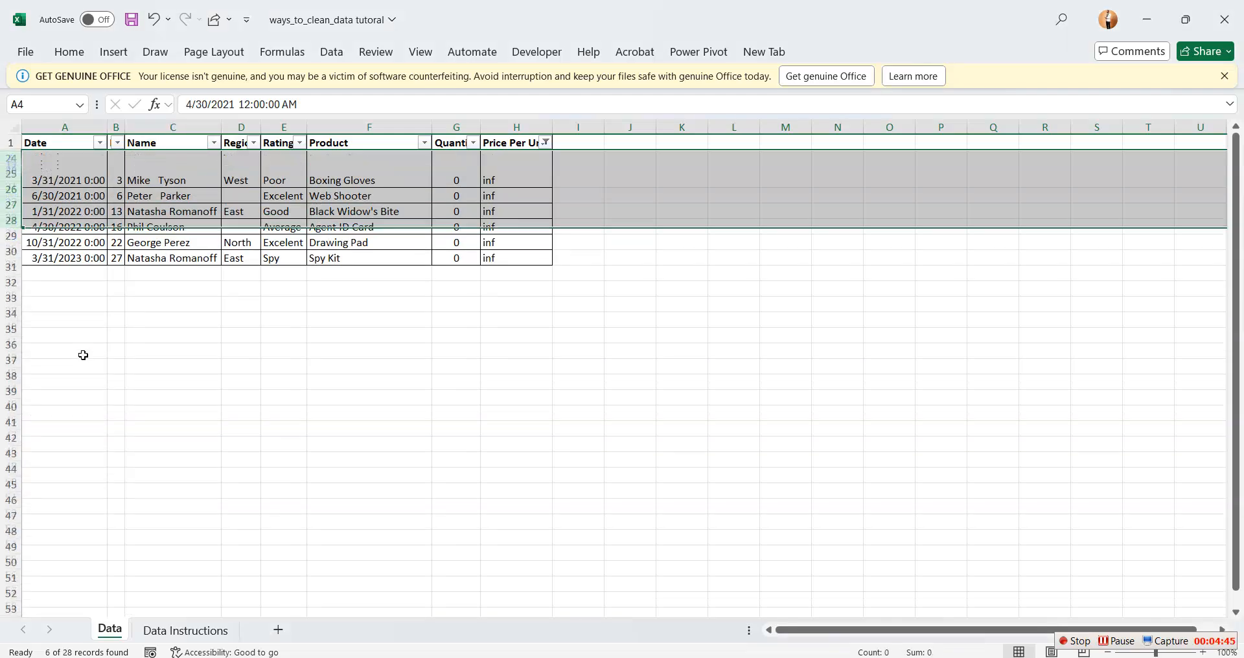
click(340, 414)
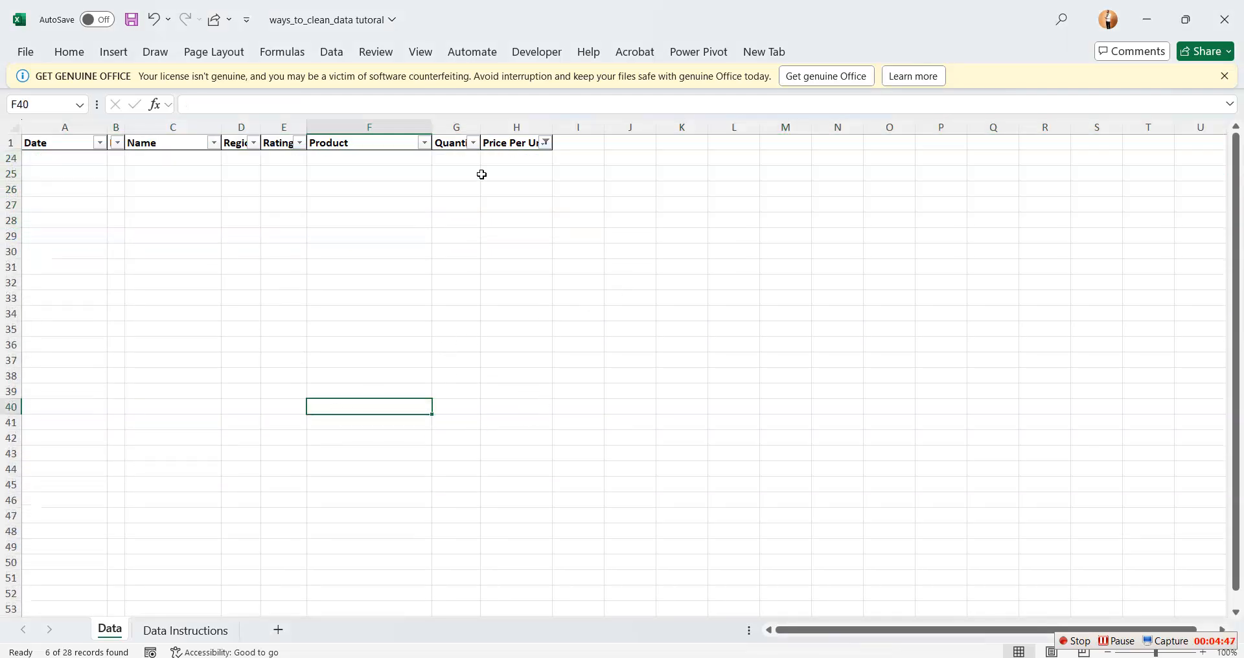
Reselect all values in the Price Per Unit filter to show the remaining rows of the dataset
click(546, 143)
click(581, 352)
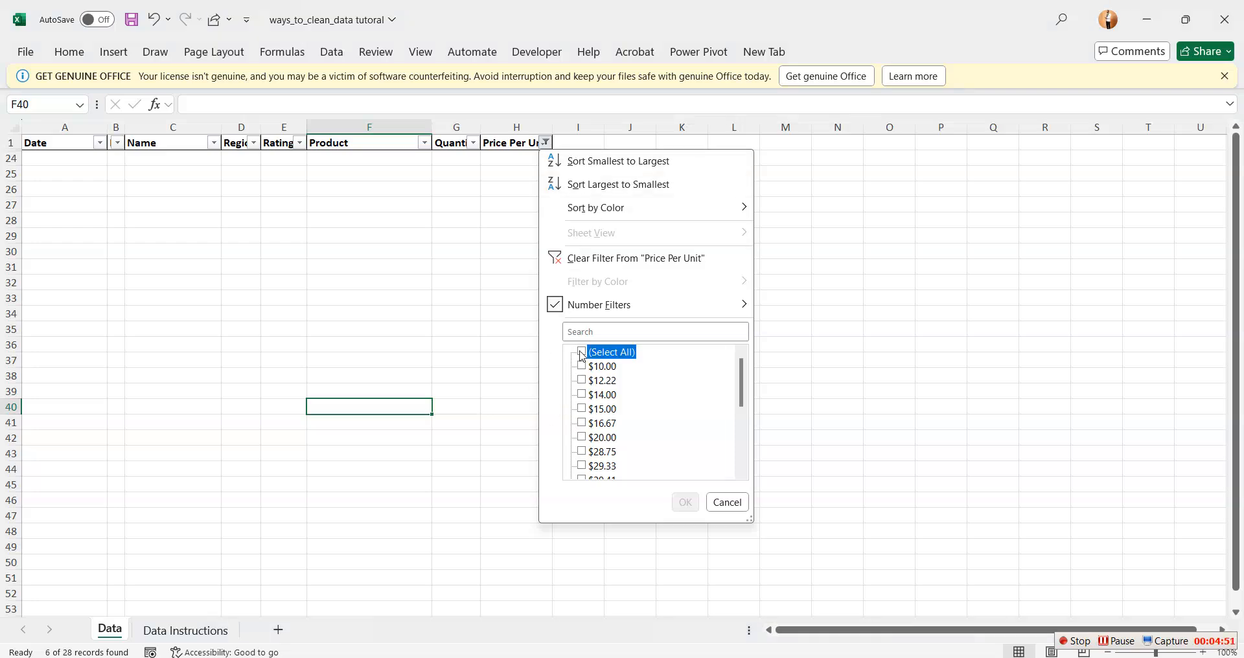
click(686, 503)
click(845, 317)
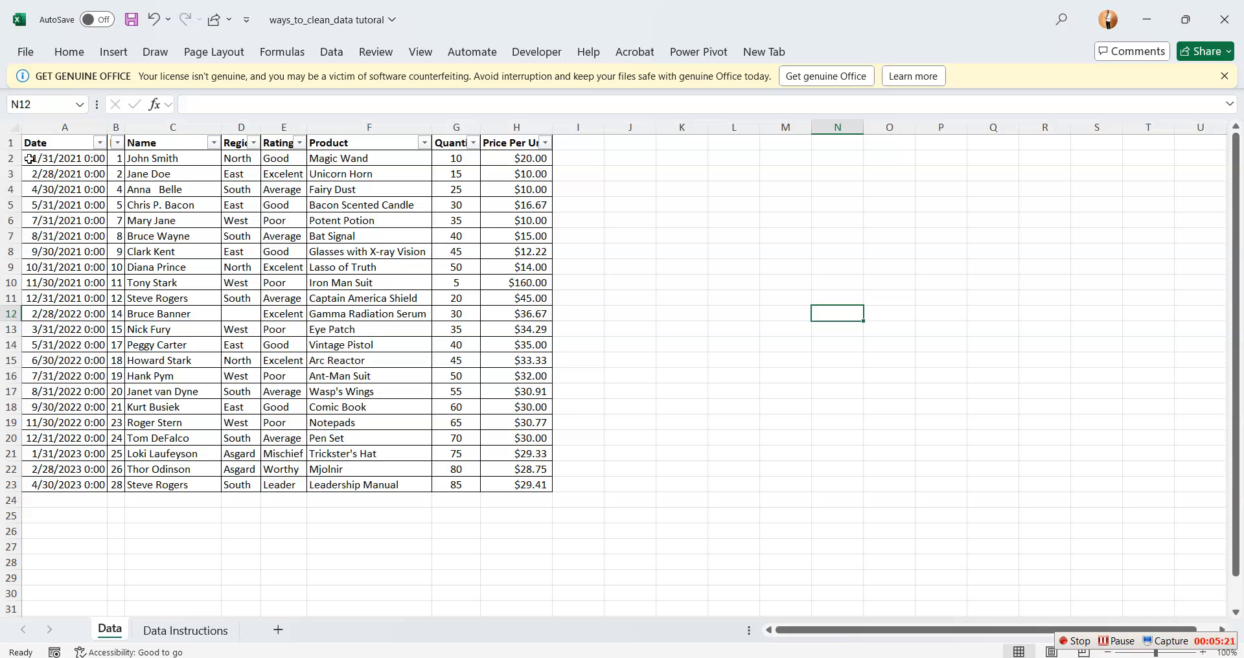
Format the dates in A2:A23 with the Date type 3/14/12, without the time
drag(31, 159, 54, 479)
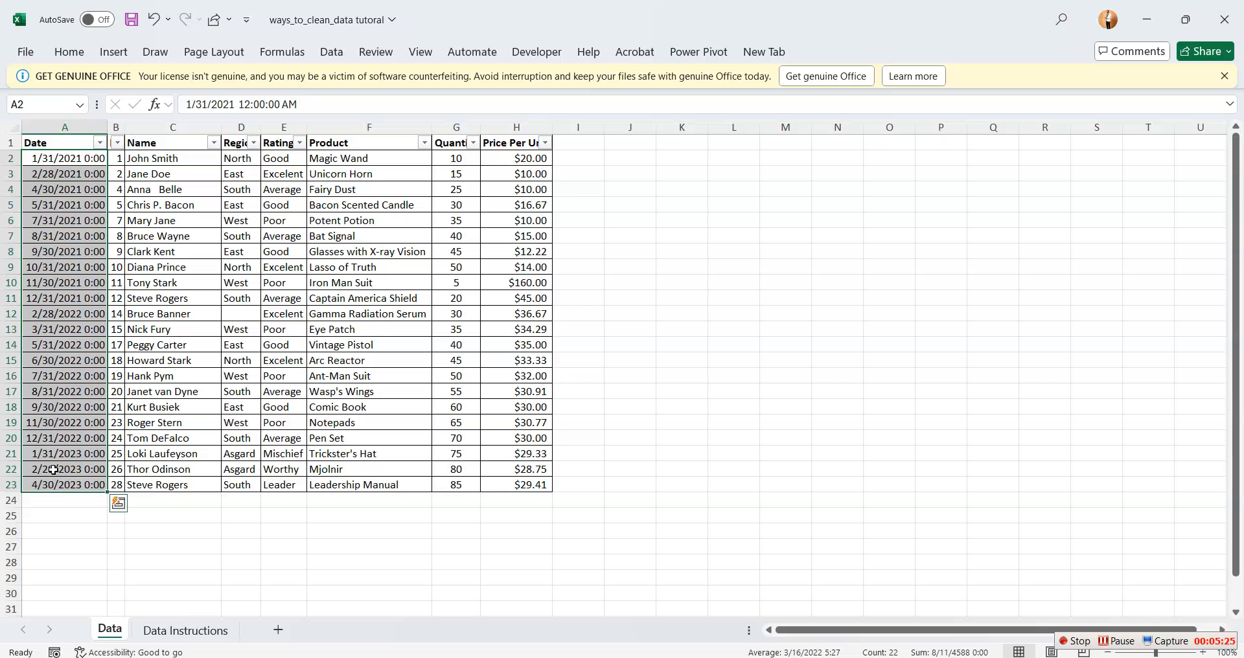
key(ctrl+1)
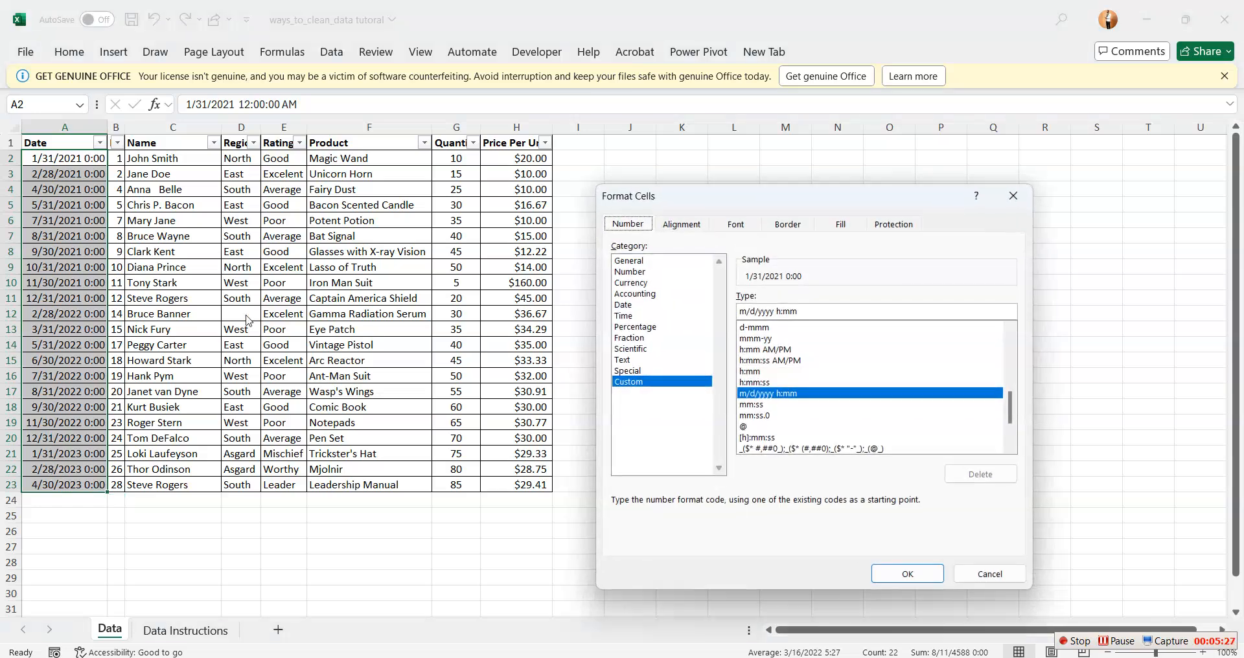
click(652, 382)
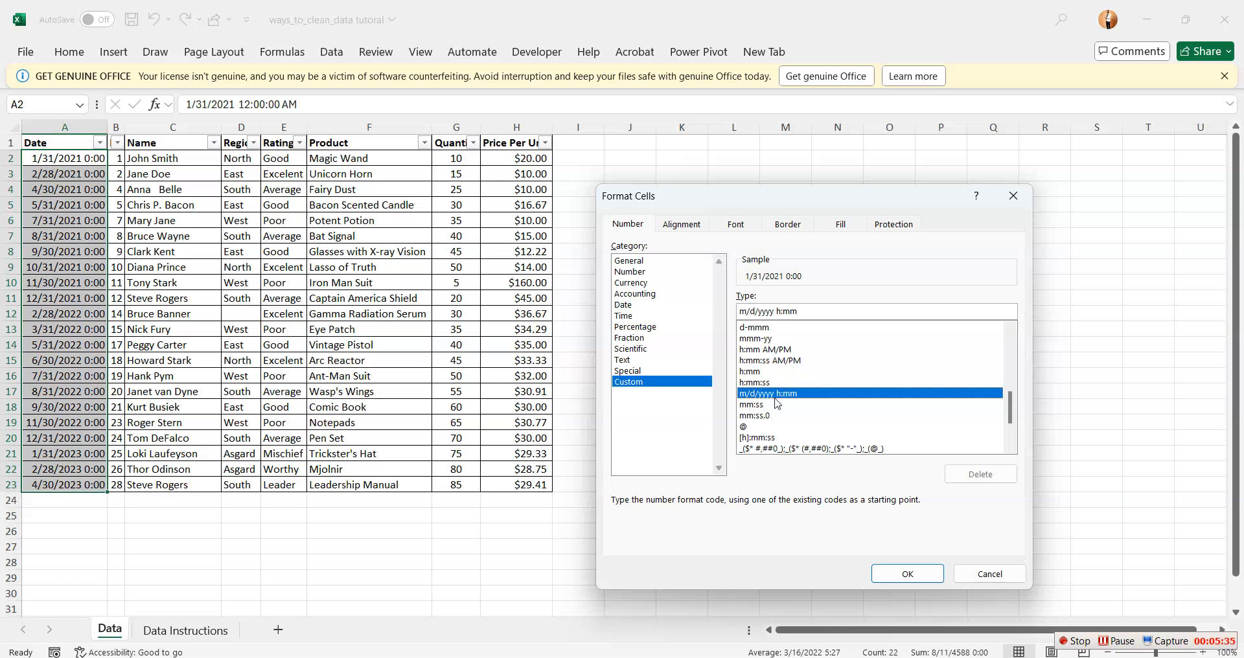
click(624, 306)
click(759, 356)
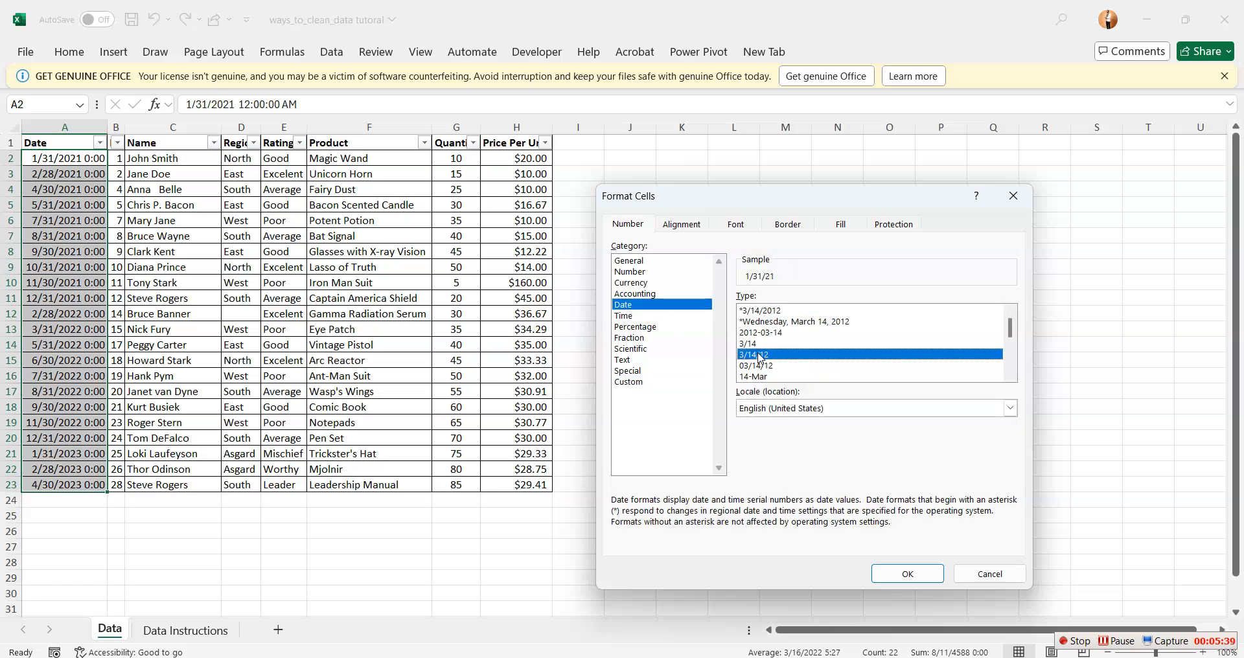
click(917, 578)
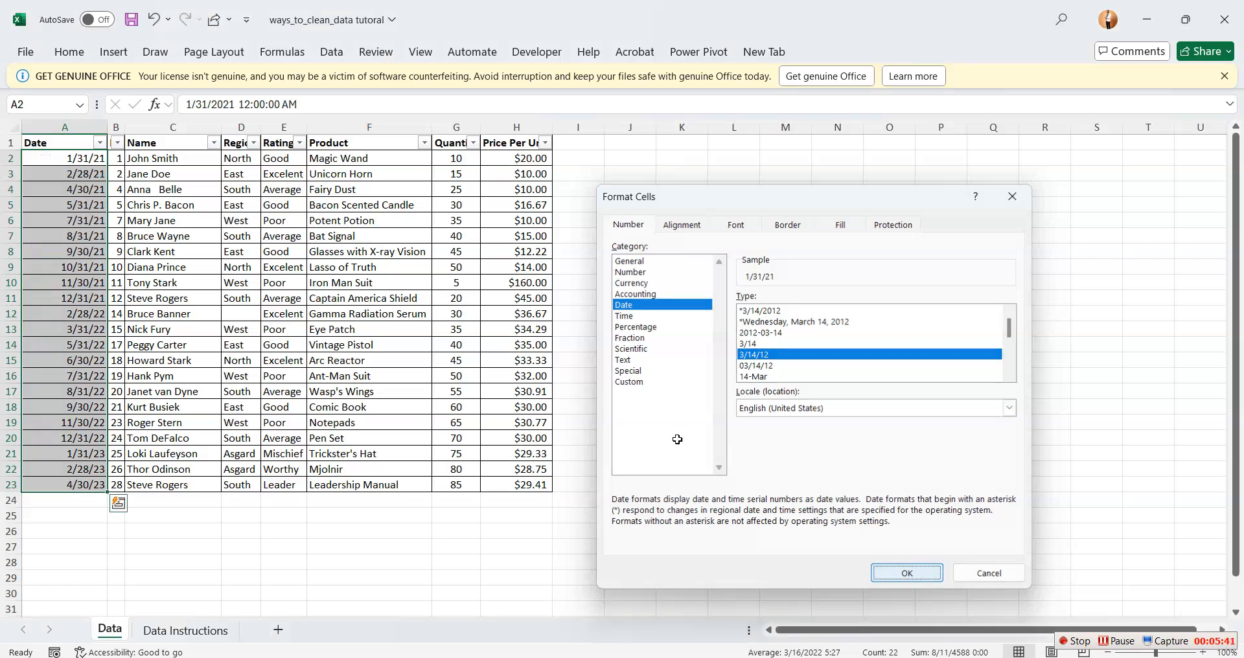
click(708, 274)
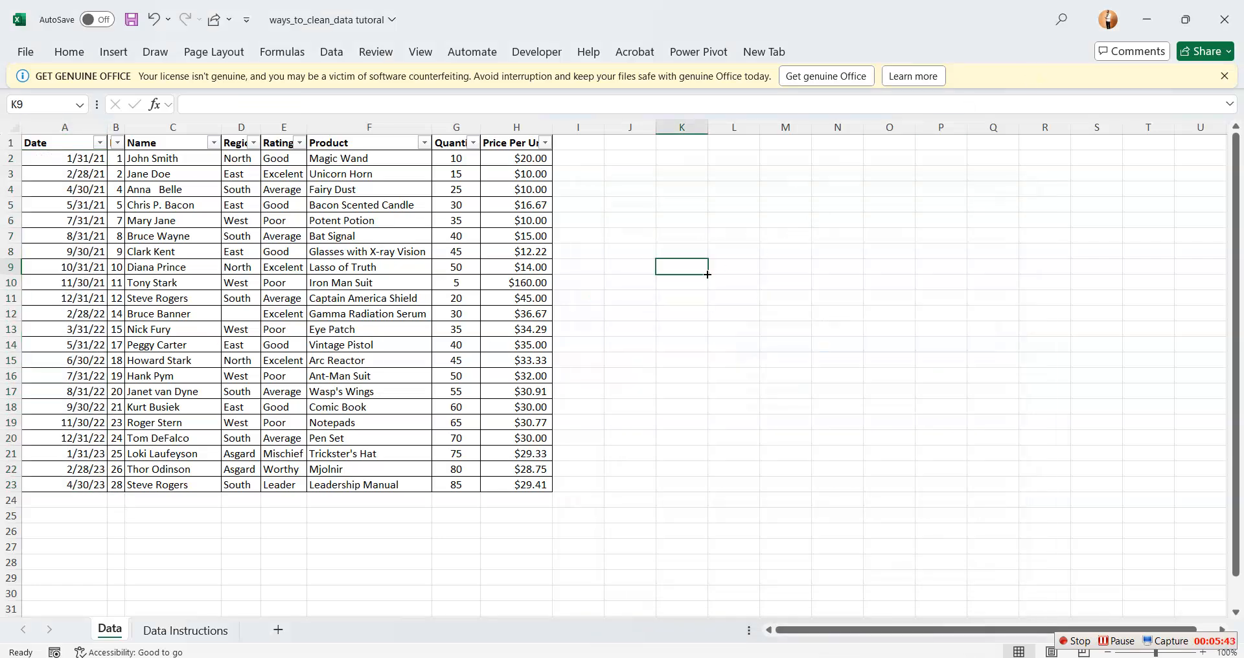
Align the Date column to the left and bottom of its cells and fit the column width to its contents
drag(89, 156, 97, 237)
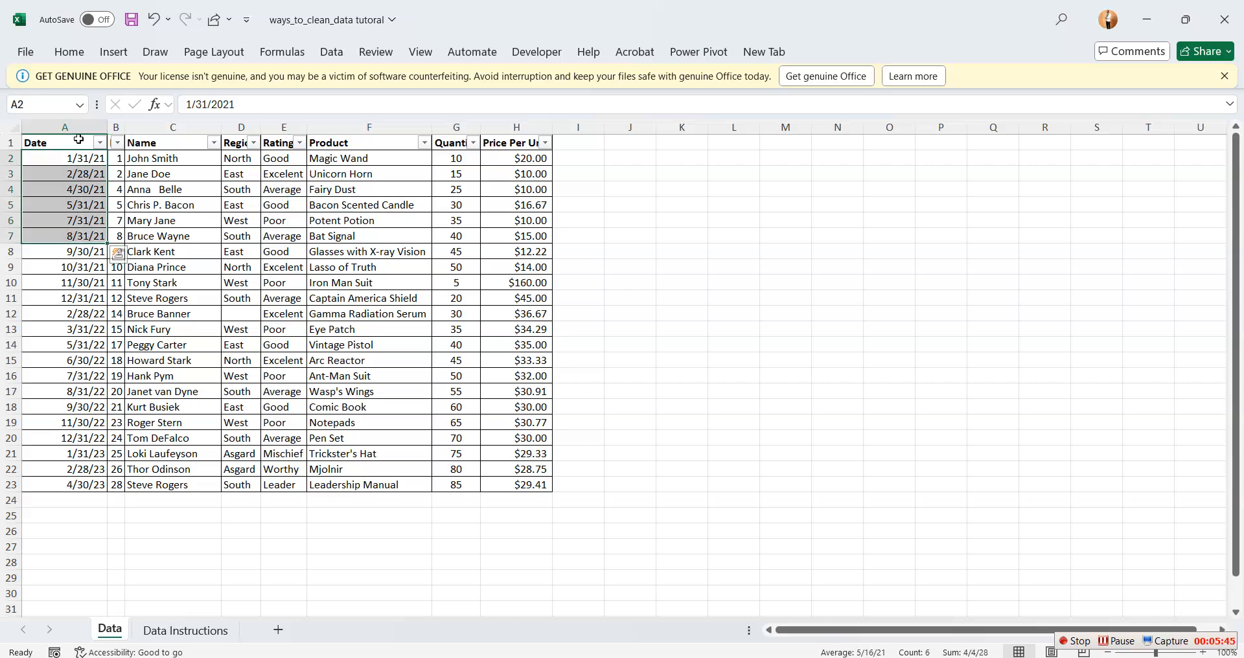
click(66, 125)
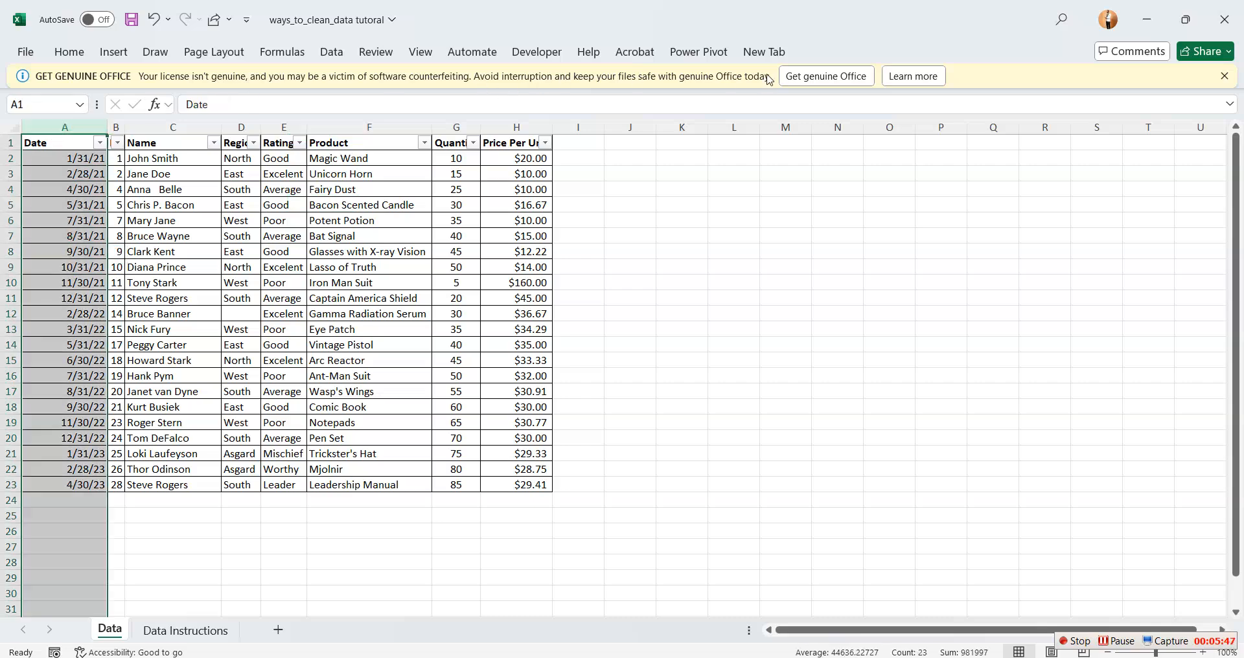
click(68, 54)
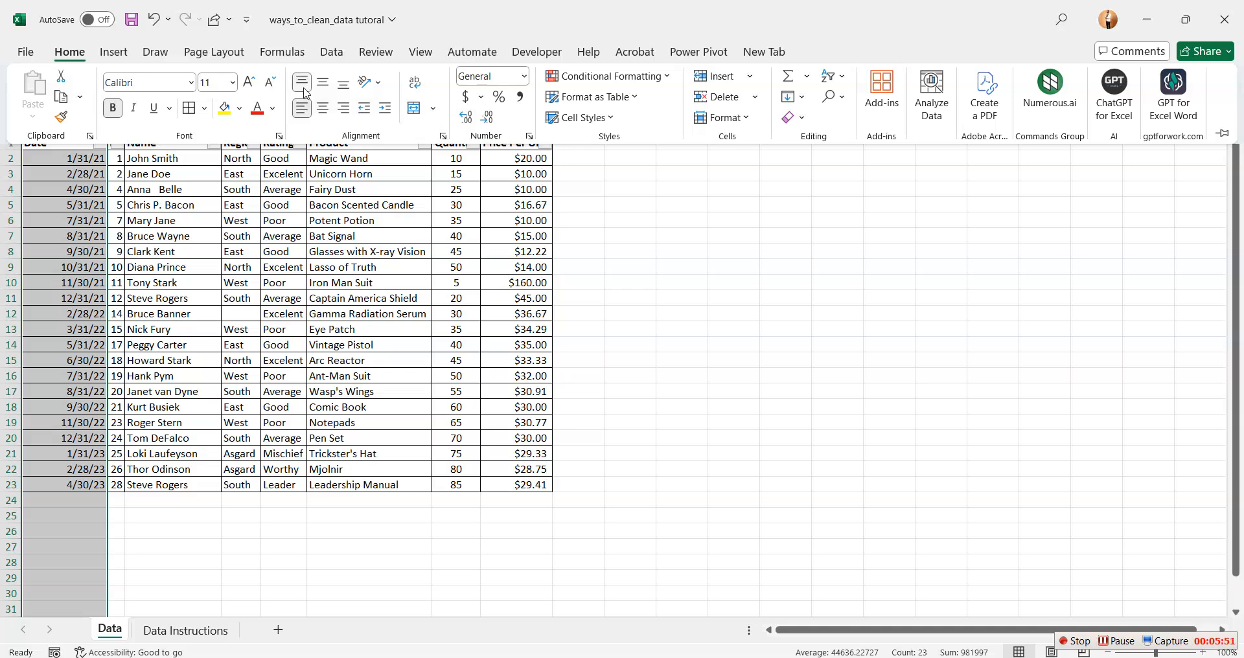
click(304, 88)
click(304, 106)
click(350, 88)
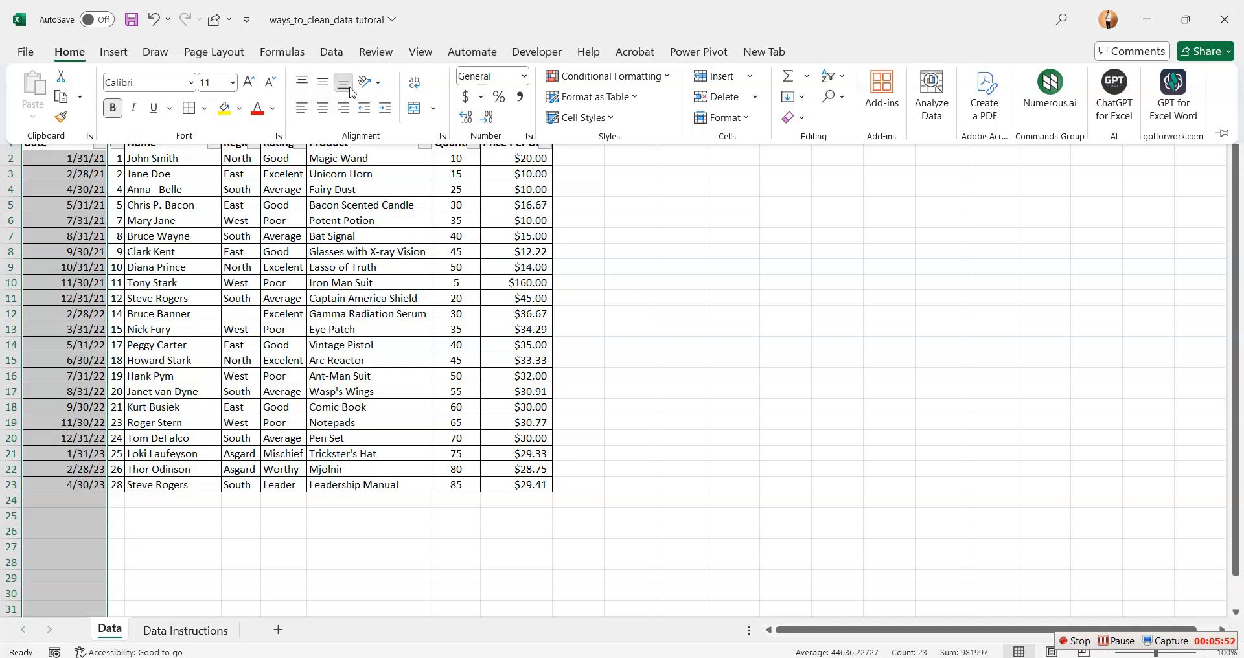
click(301, 108)
click(769, 274)
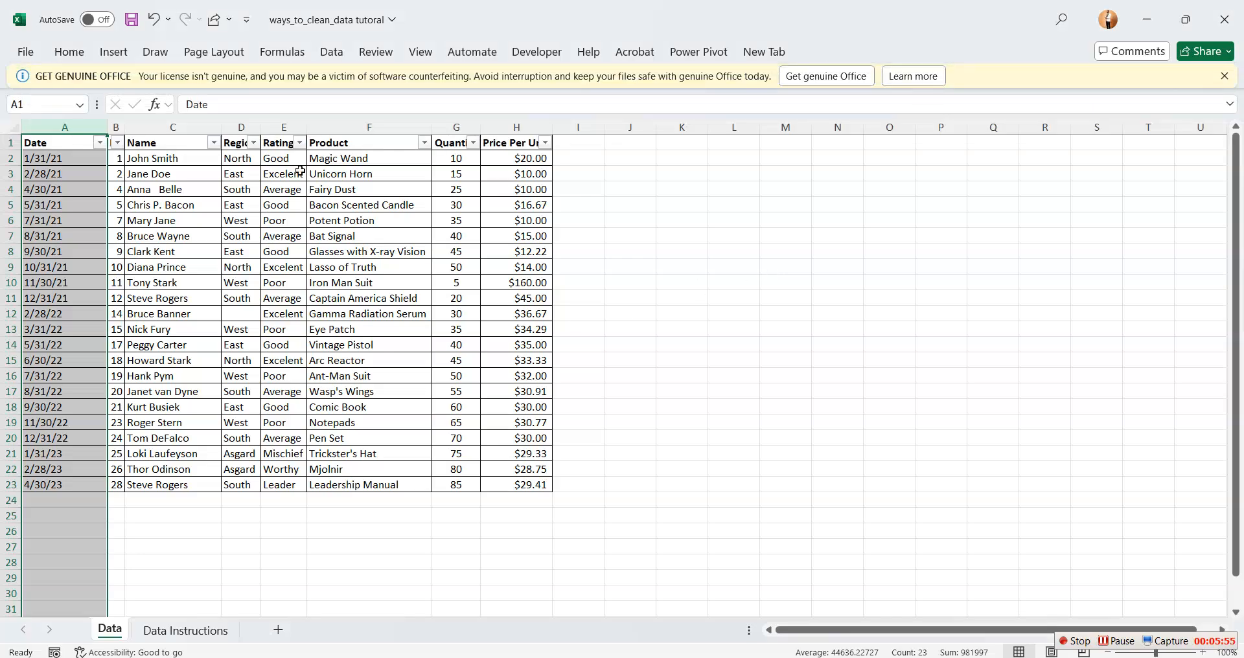
click(886, 327)
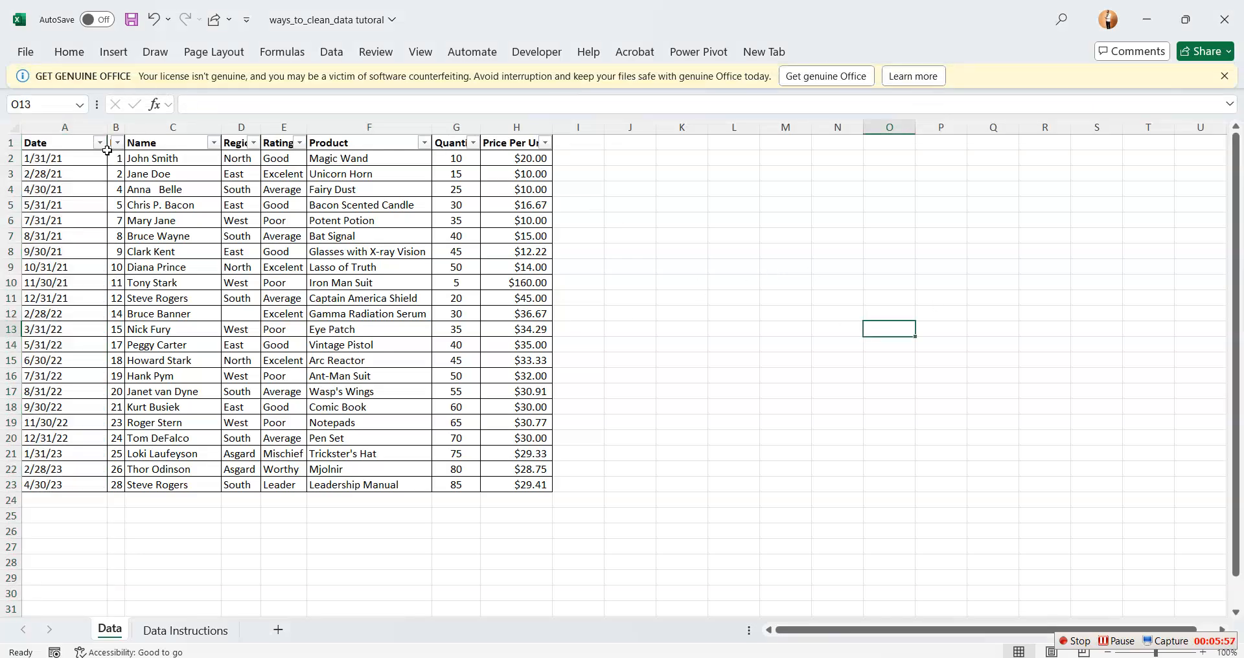
double_click(107, 127)
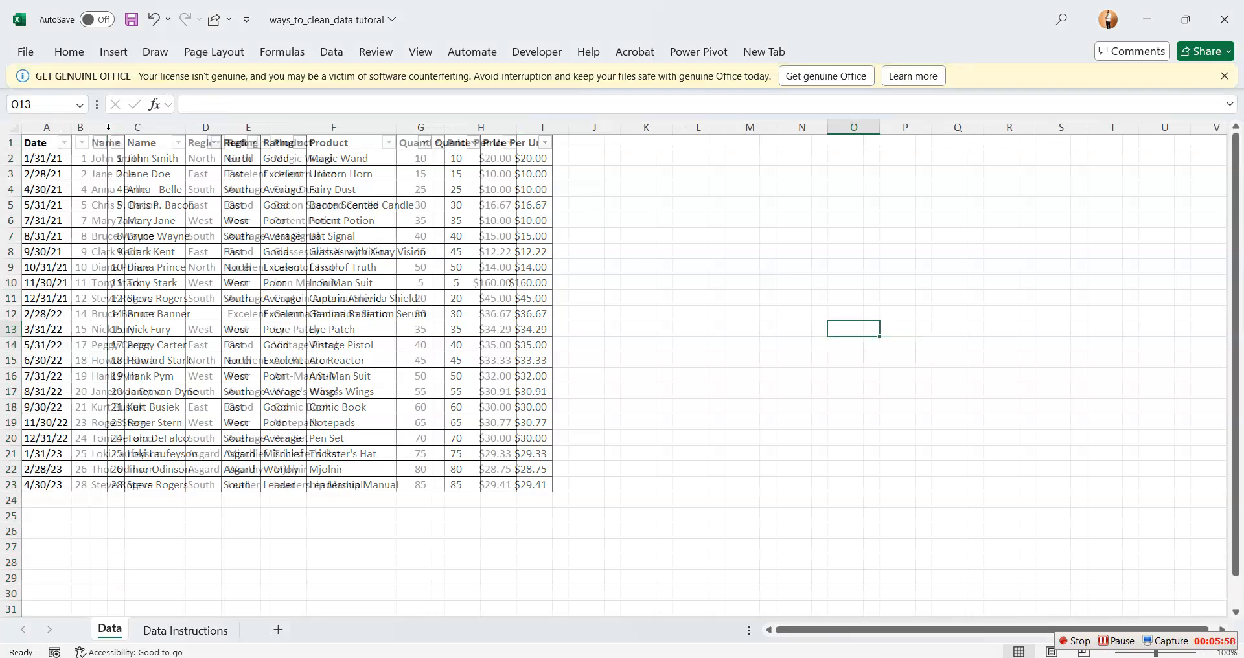
click(642, 283)
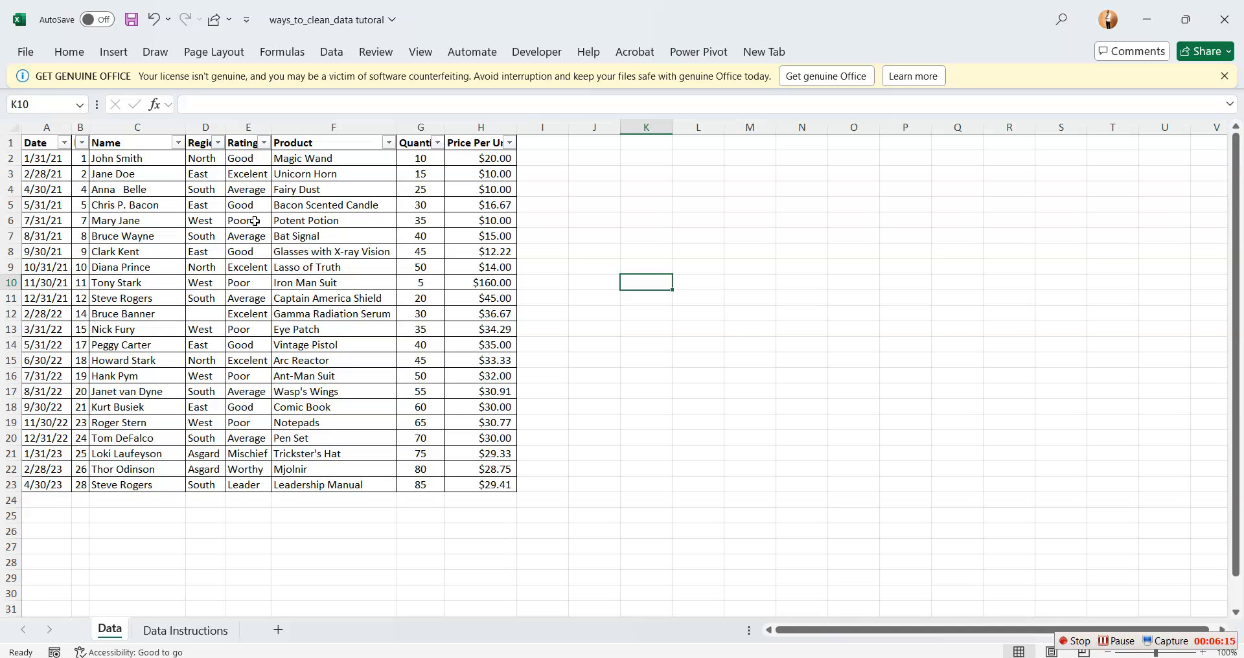
Filter the Rating column to show only the rows with the misspelled rating "Excelent"
click(265, 144)
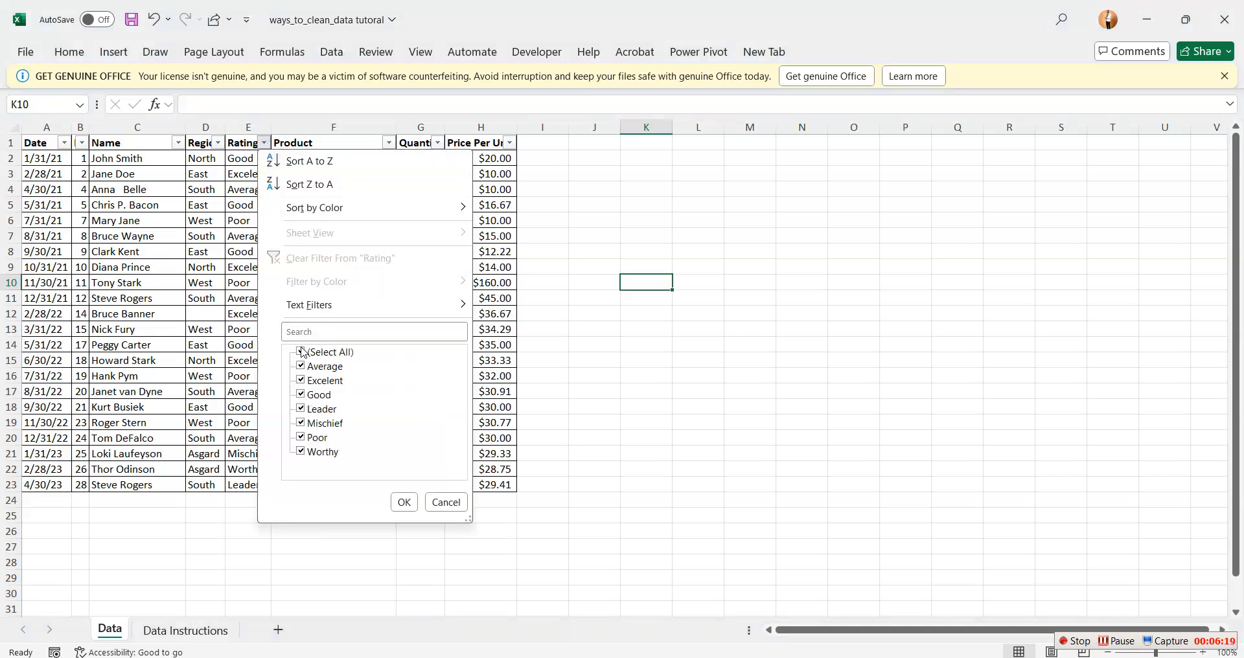
click(302, 352)
click(302, 381)
click(404, 502)
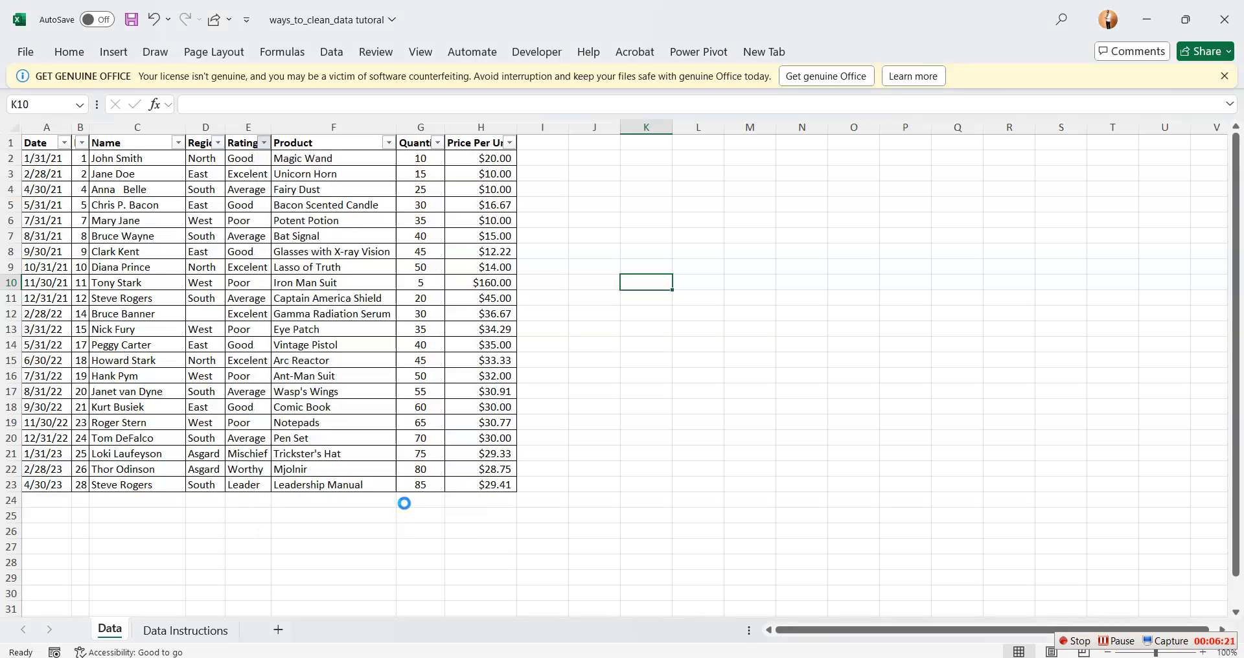
Correct the rating in E3 to "Excellent" and fill the correction down through the other filtered rows
double_click(250, 159)
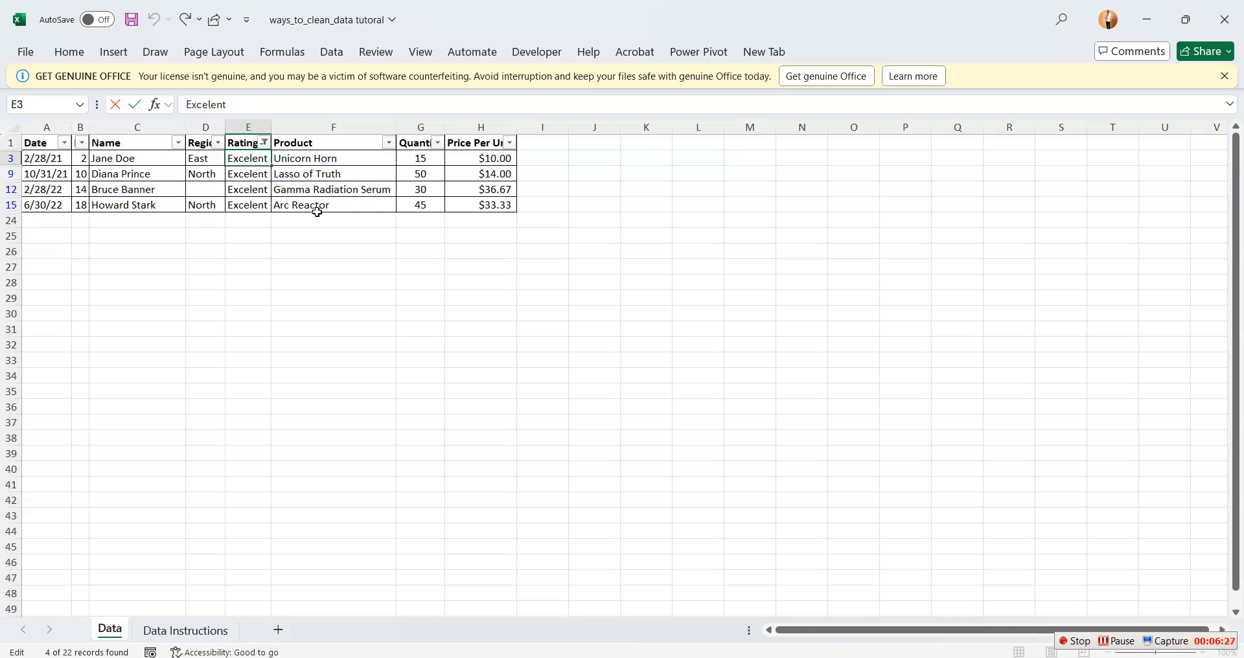
text(l)
click(224, 299)
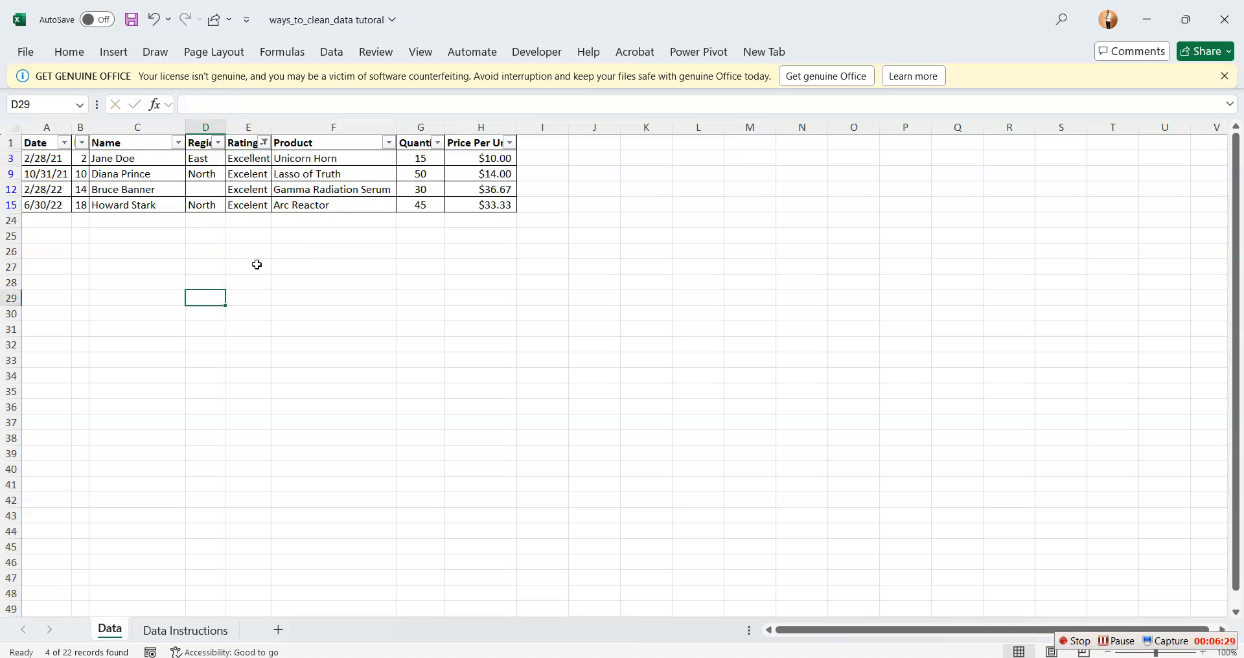
click(251, 156)
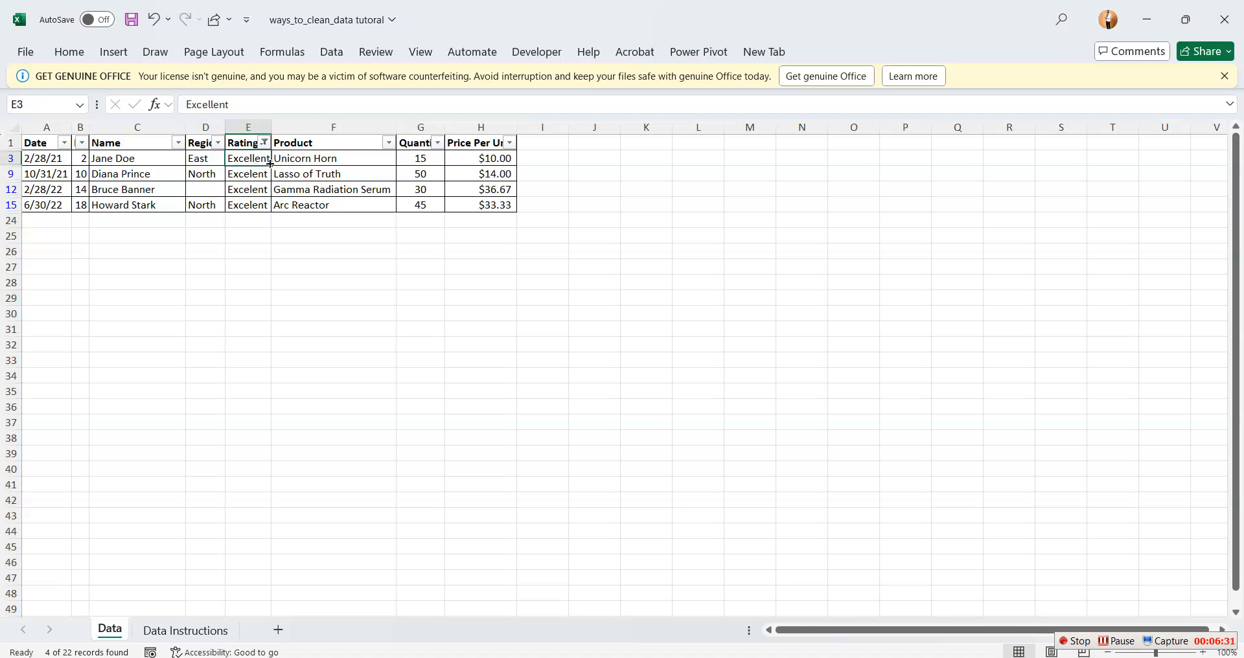
drag(270, 163, 275, 206)
click(267, 296)
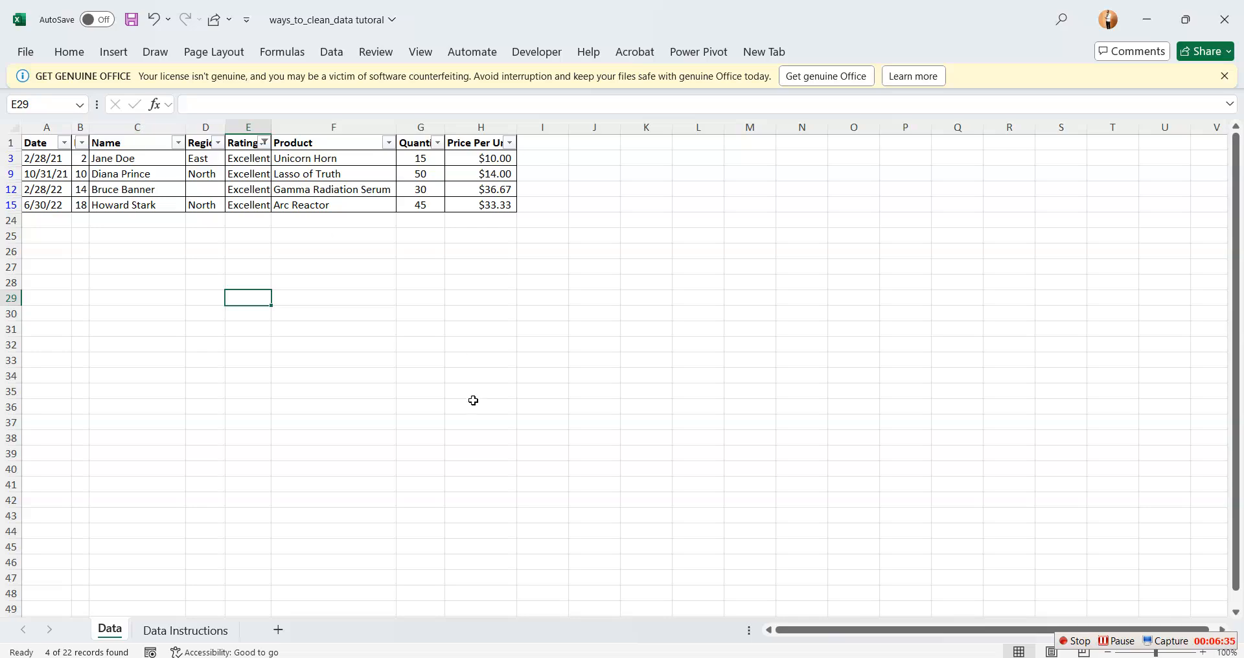
Reselect all values in the Rating filter to show every row of the dataset
click(264, 142)
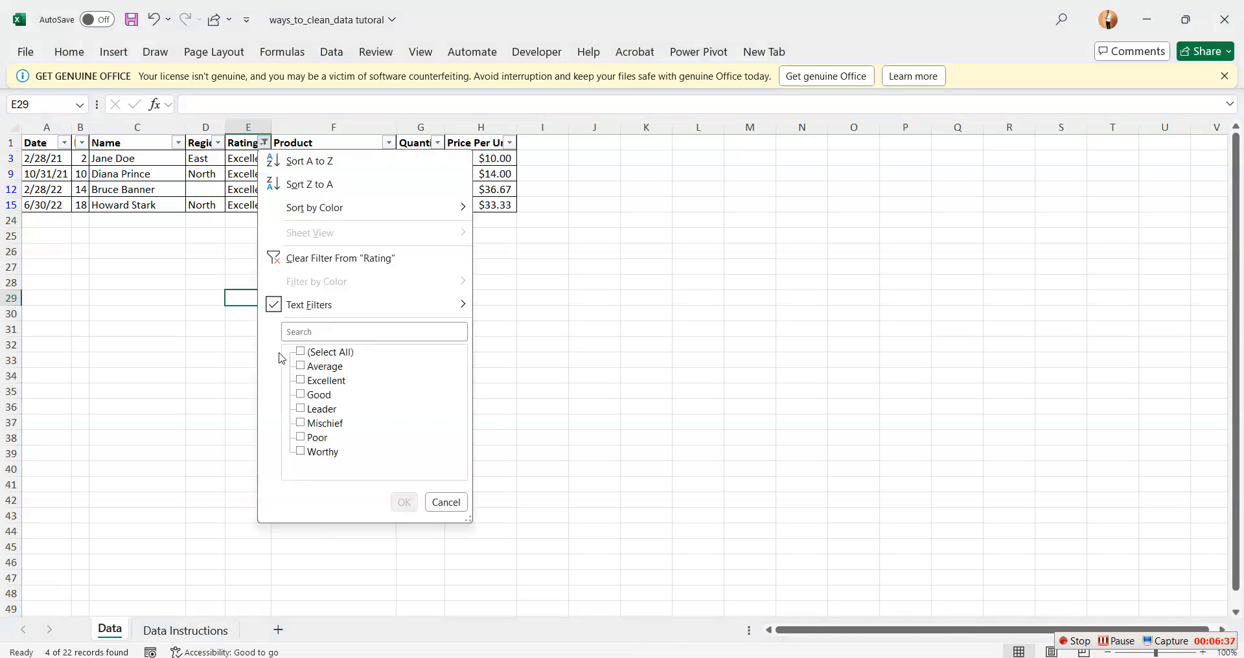
click(302, 351)
click(403, 503)
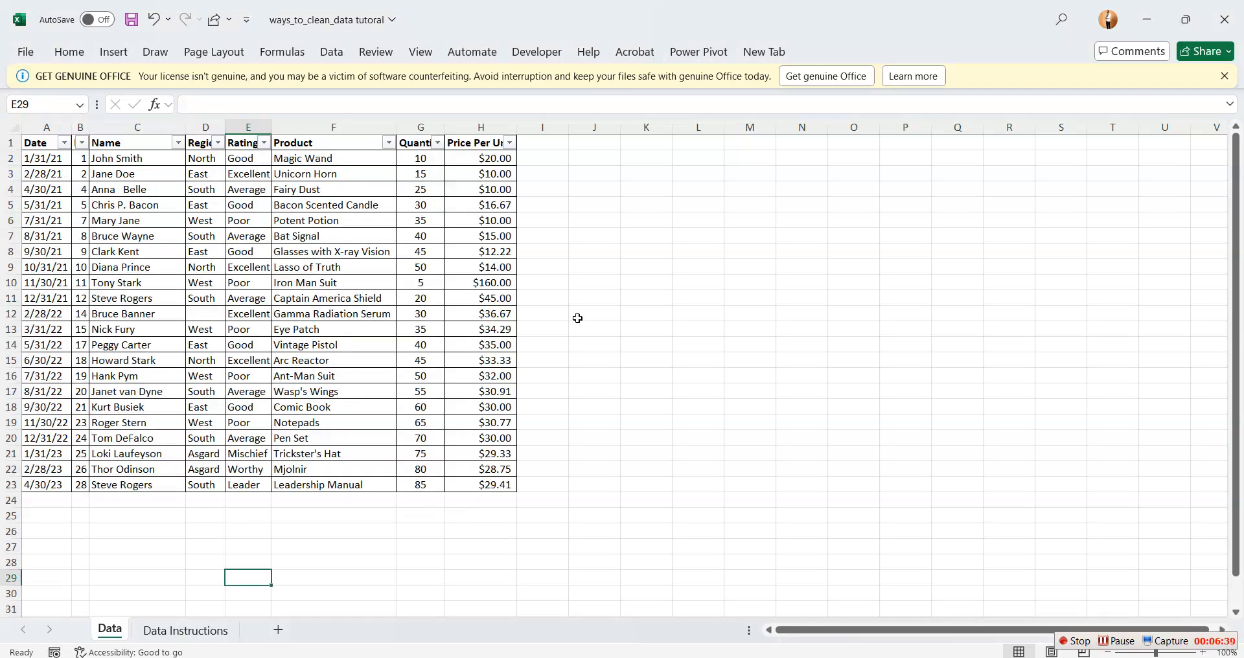
click(577, 315)
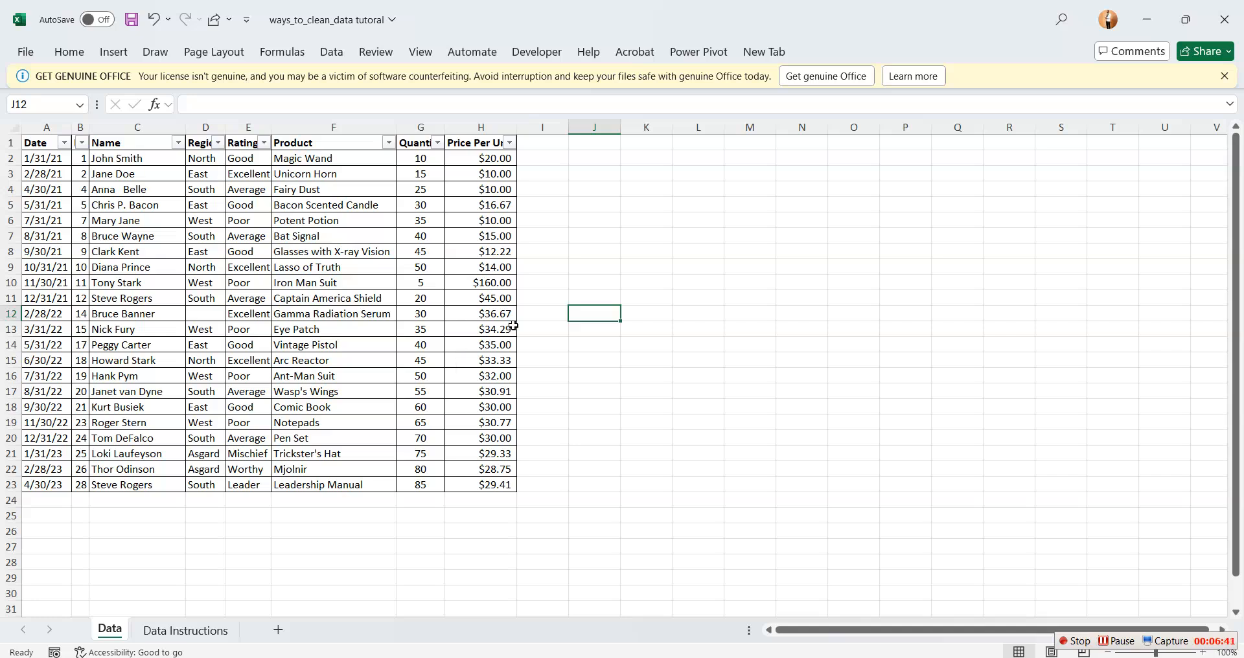
click(690, 190)
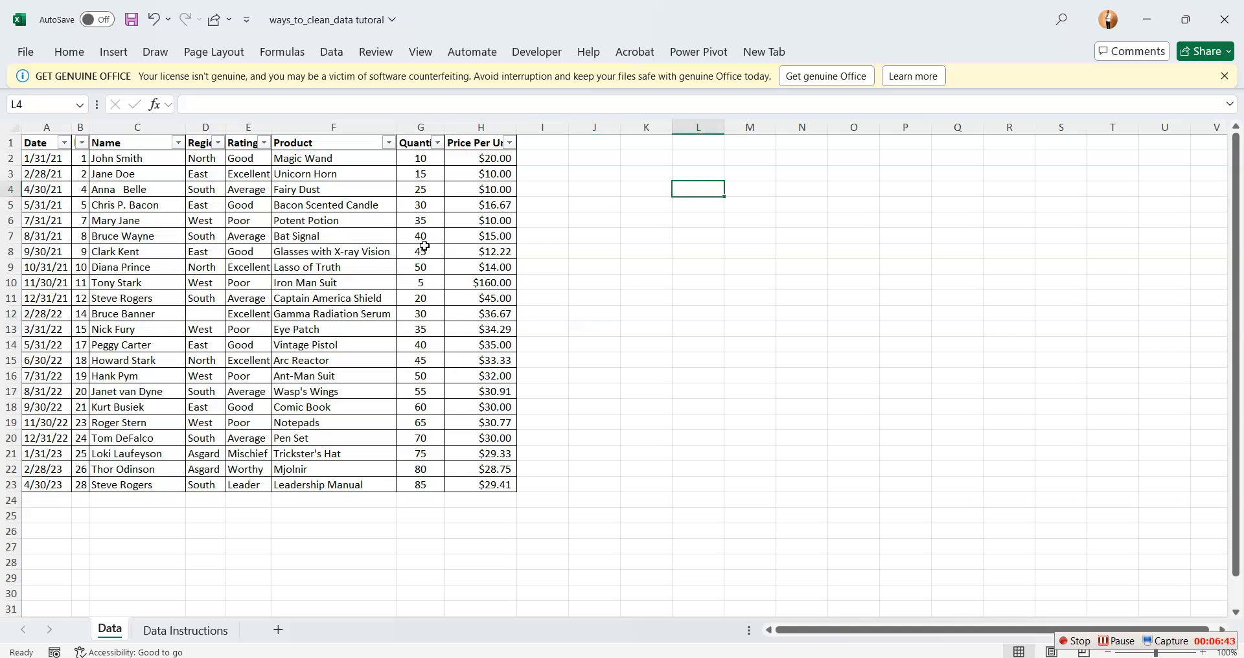
Review the Regional Analysis instruction and expected deliverables on the Data Instructions sheet, and return to the Data sheet
click(177, 630)
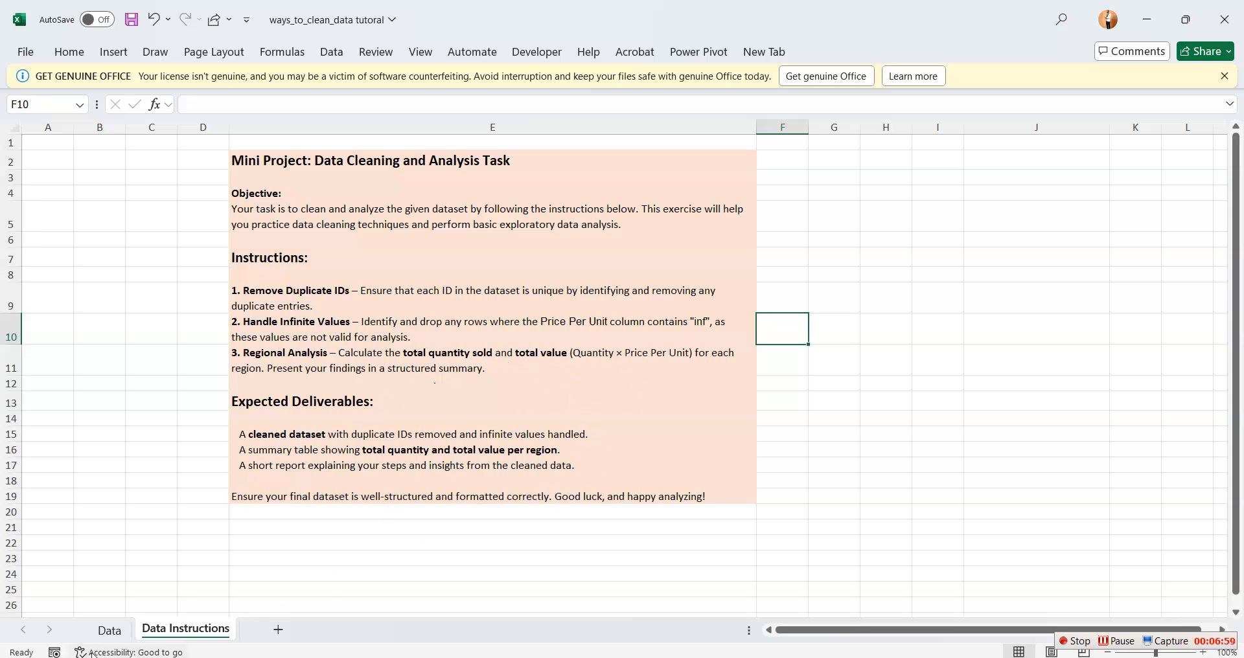
click(107, 631)
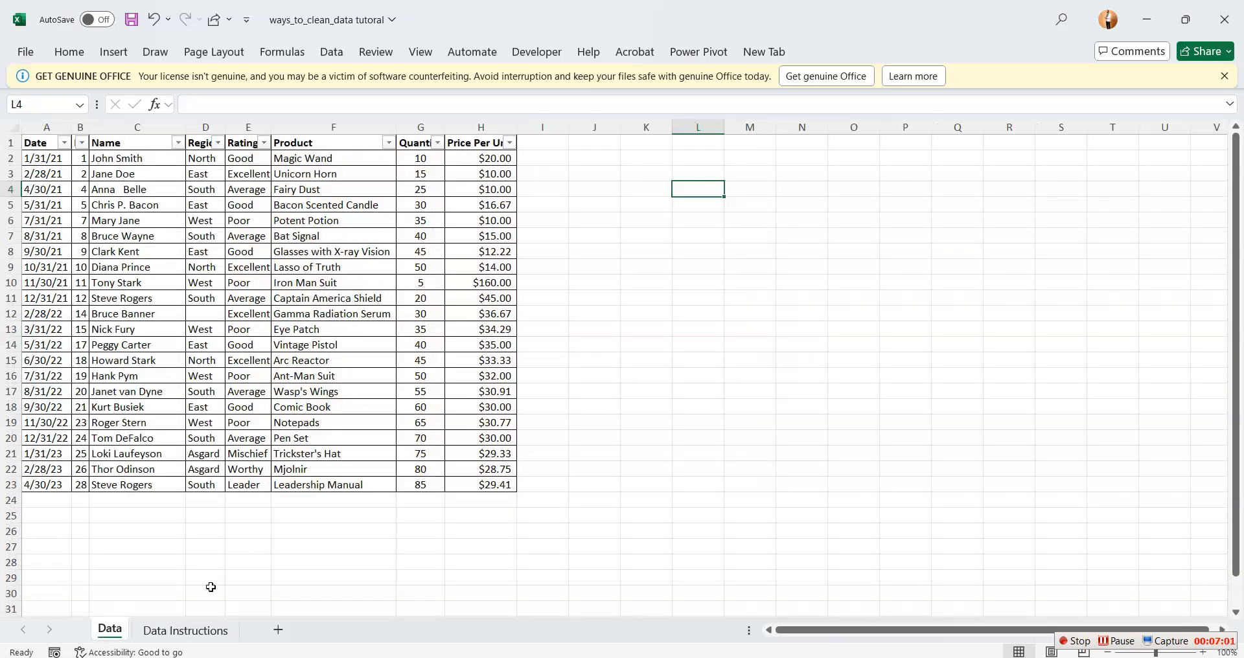
click(185, 631)
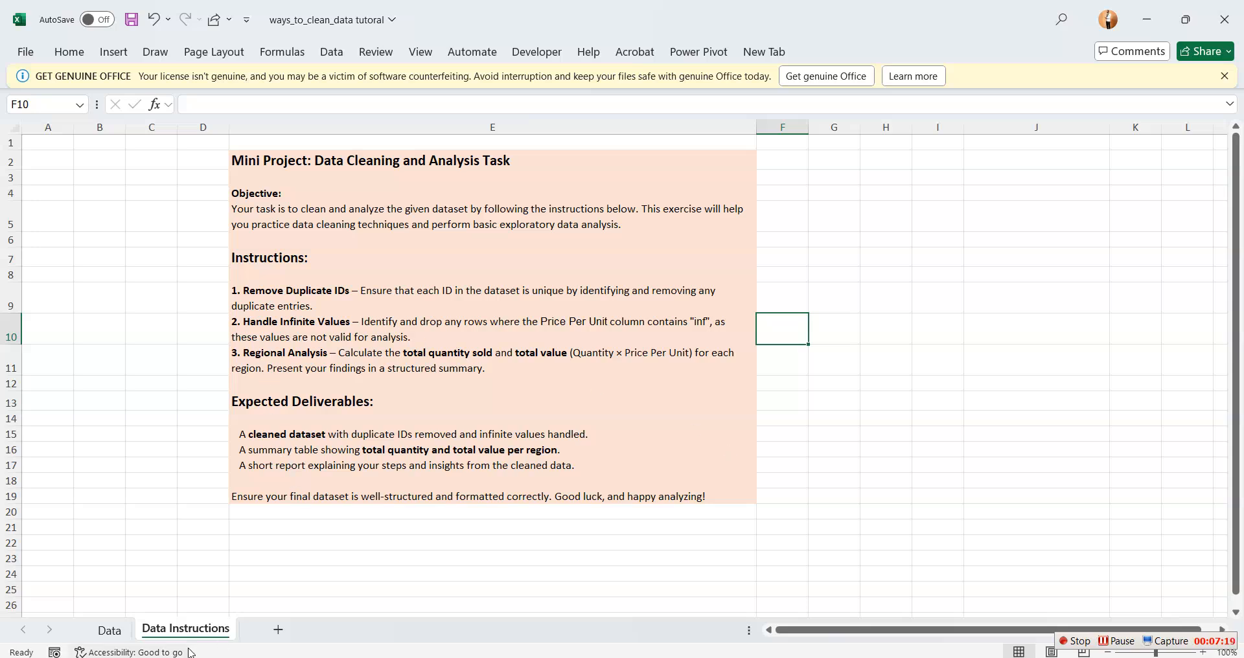
click(108, 630)
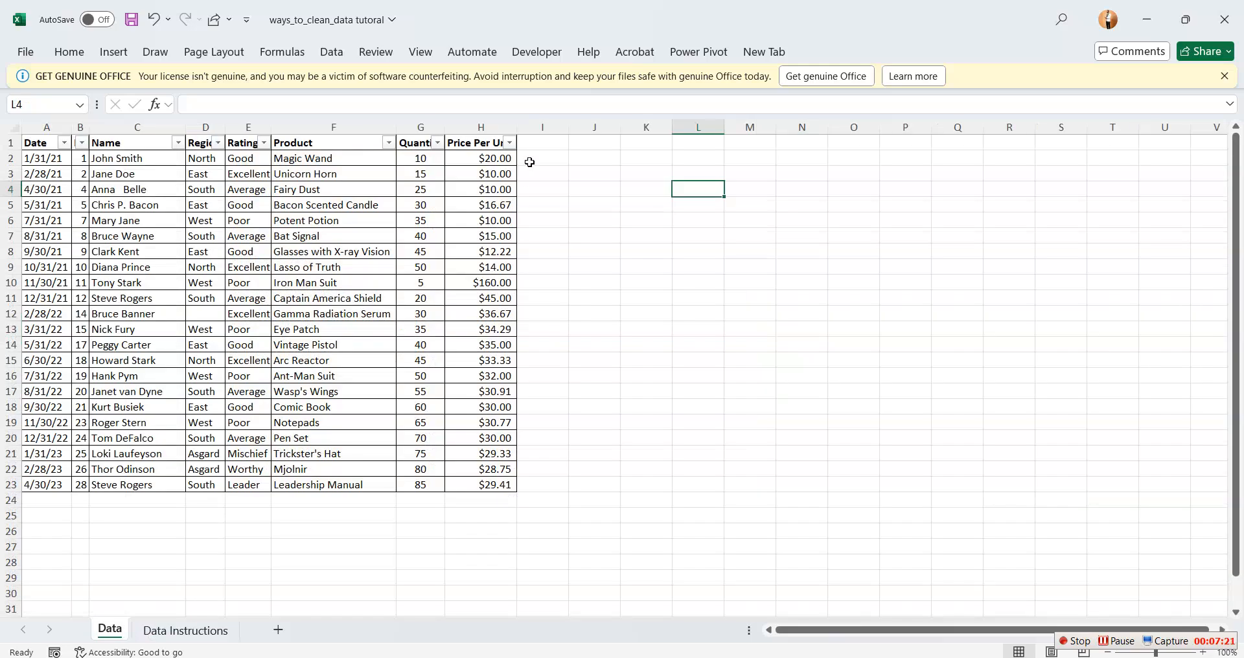
Enter the header "Total QS" in I1, next to the Price Per Unit column
click(549, 141)
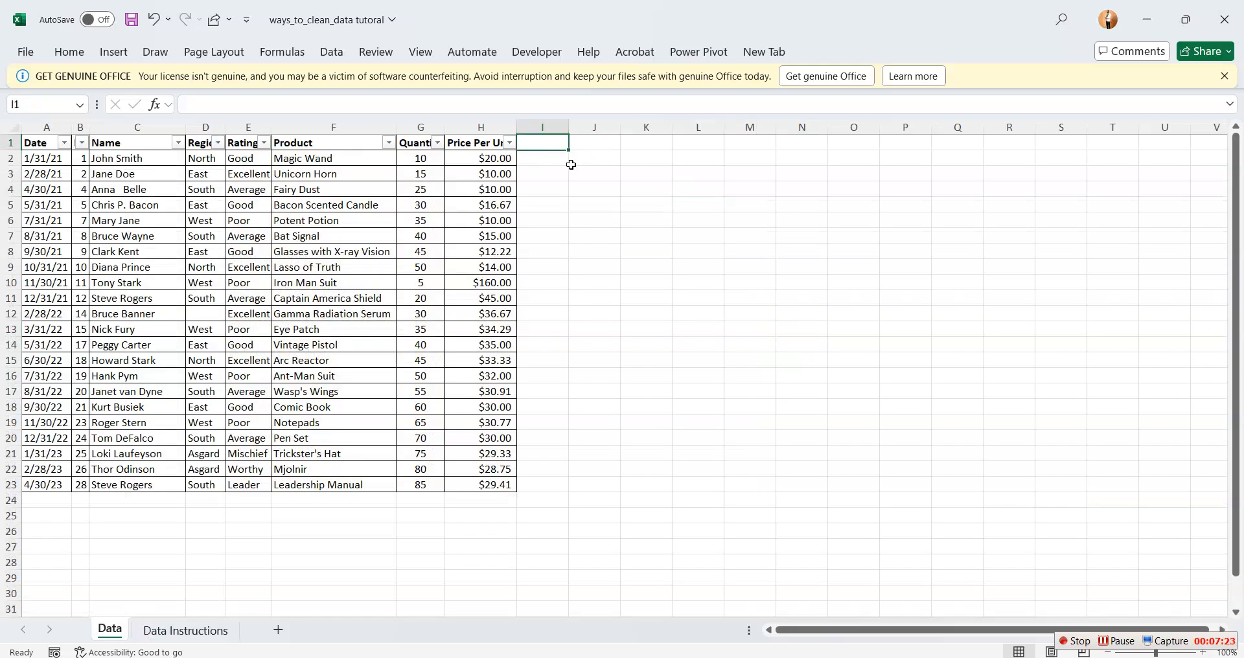
text(t)
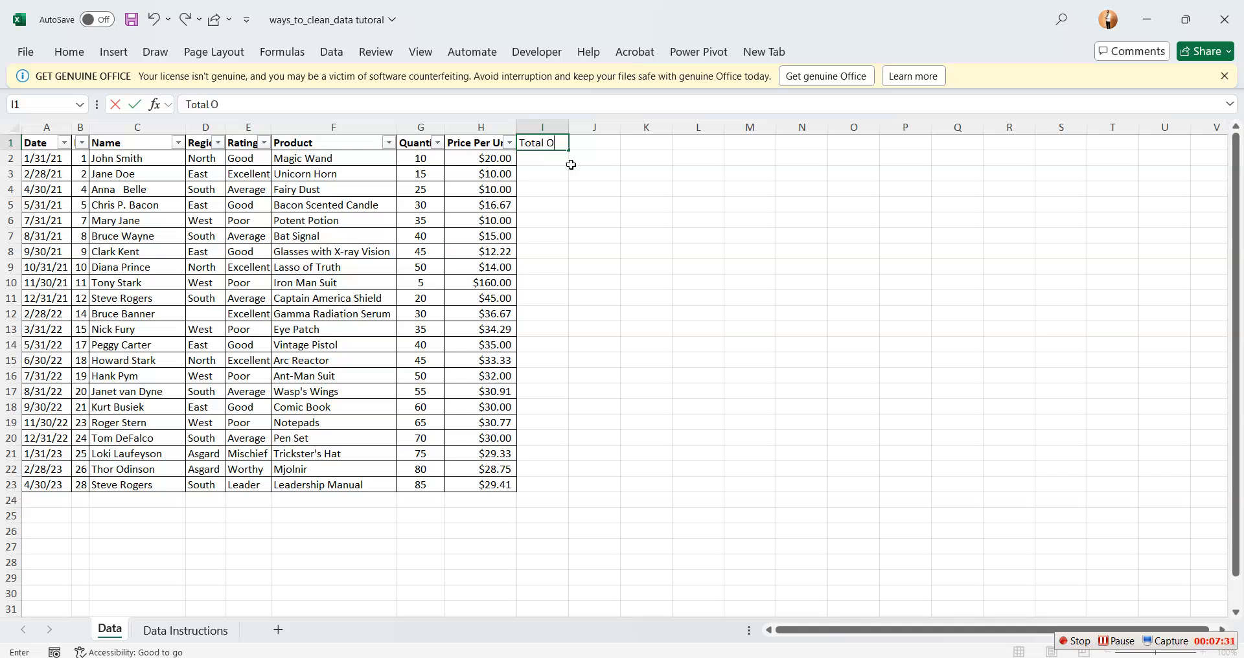
text(otal QS)
click(580, 176)
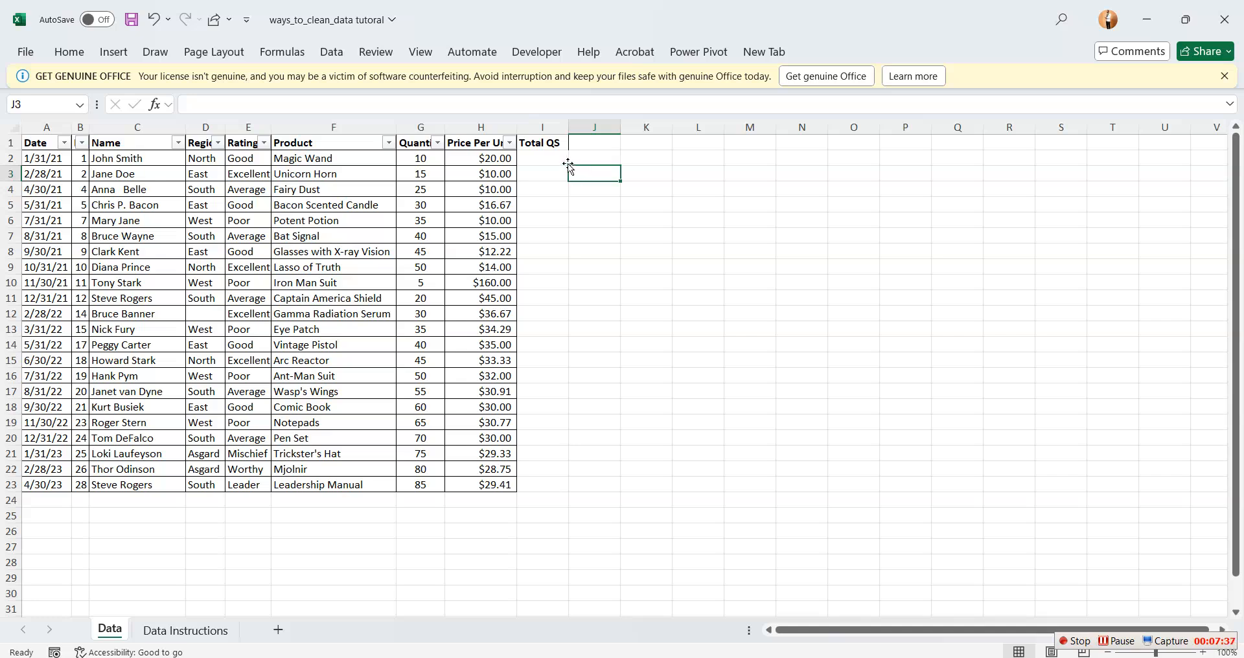
Enter the formula =H2*G2 in I2 to multiply the price per unit by the quantity
click(535, 155)
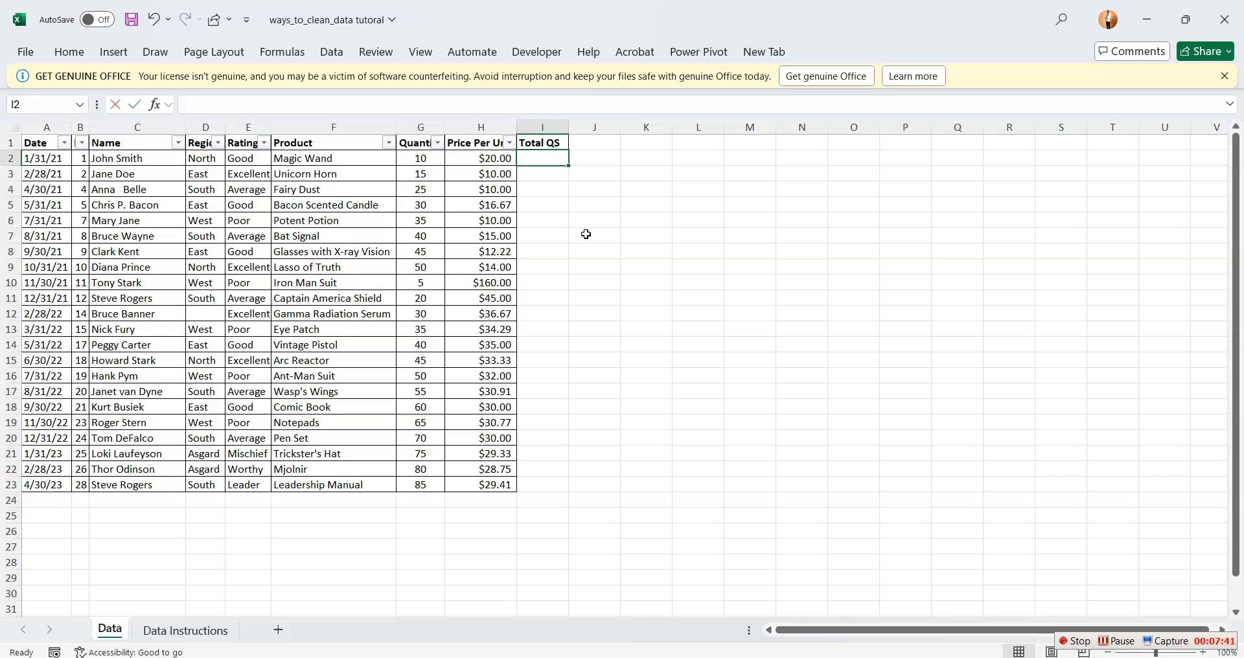
text(=)
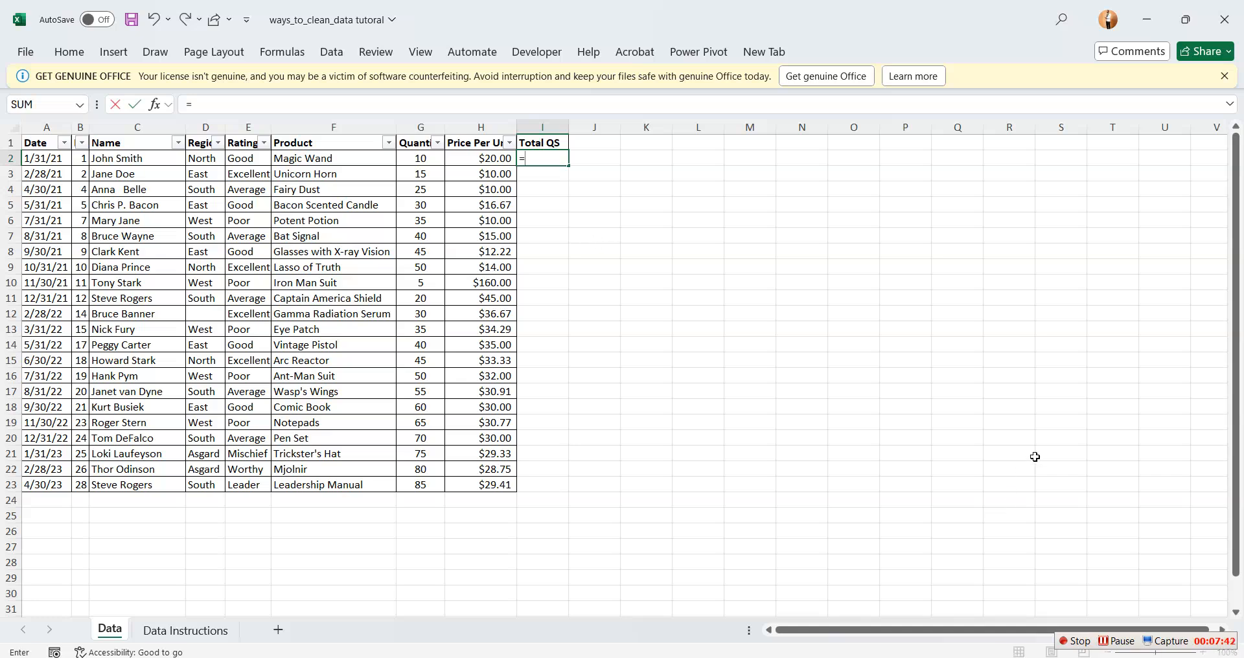
click(495, 158)
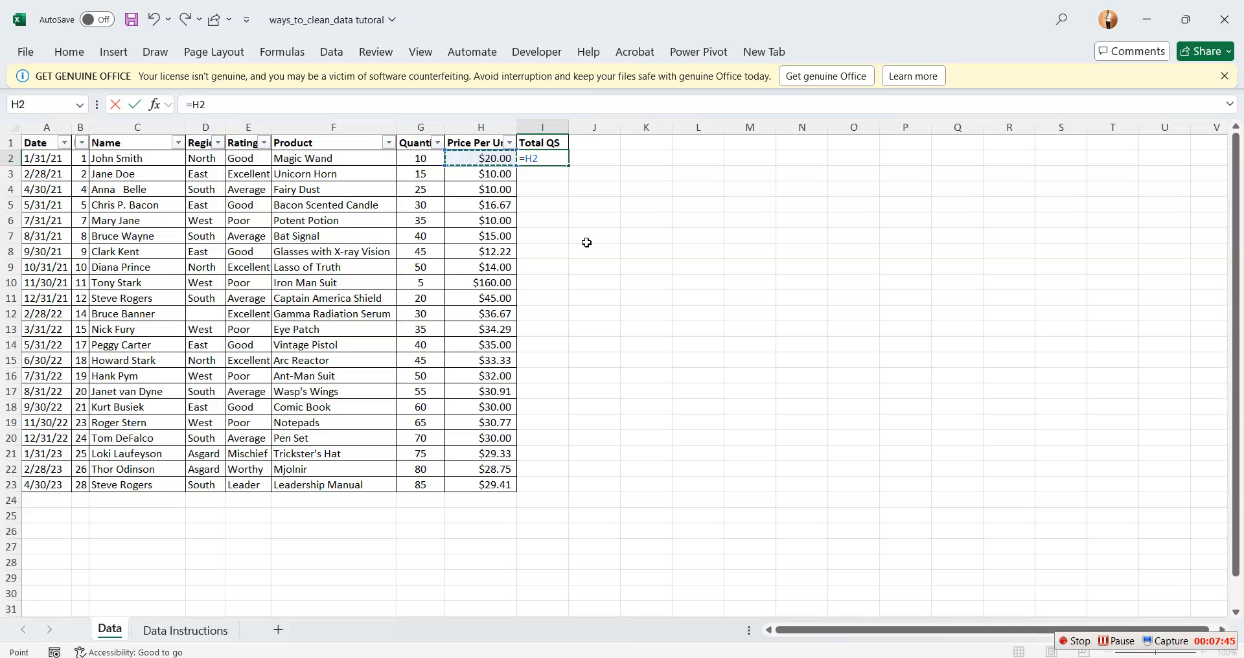
text(*)
click(433, 159)
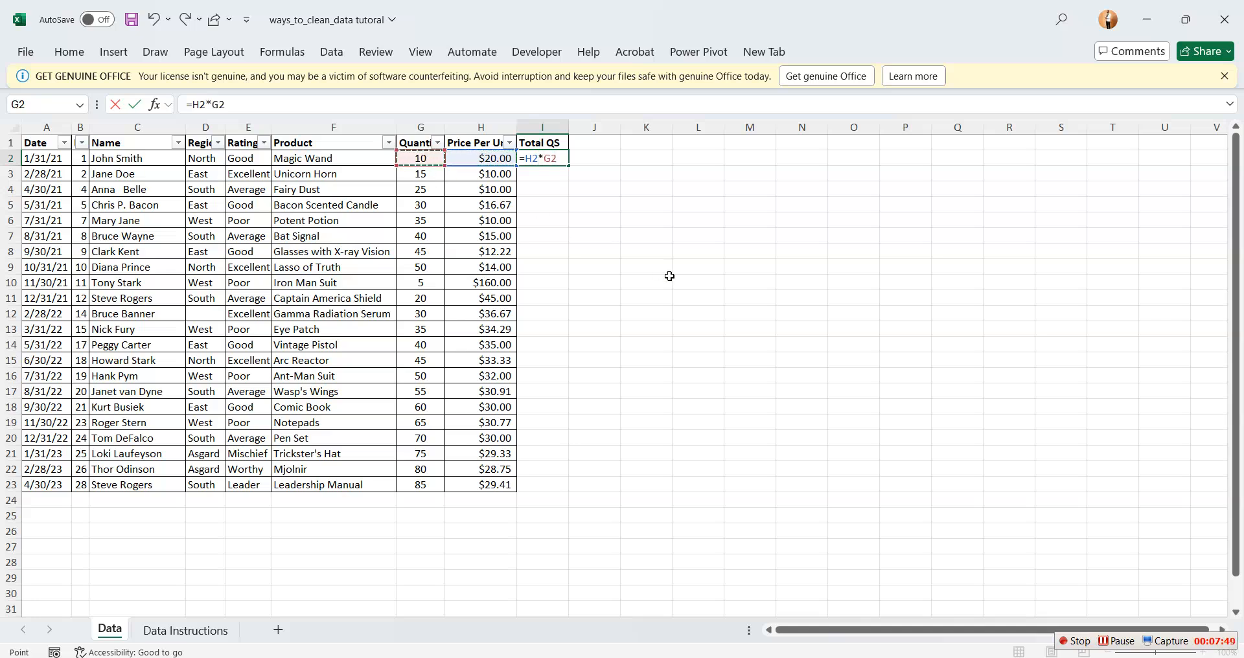
key(Return)
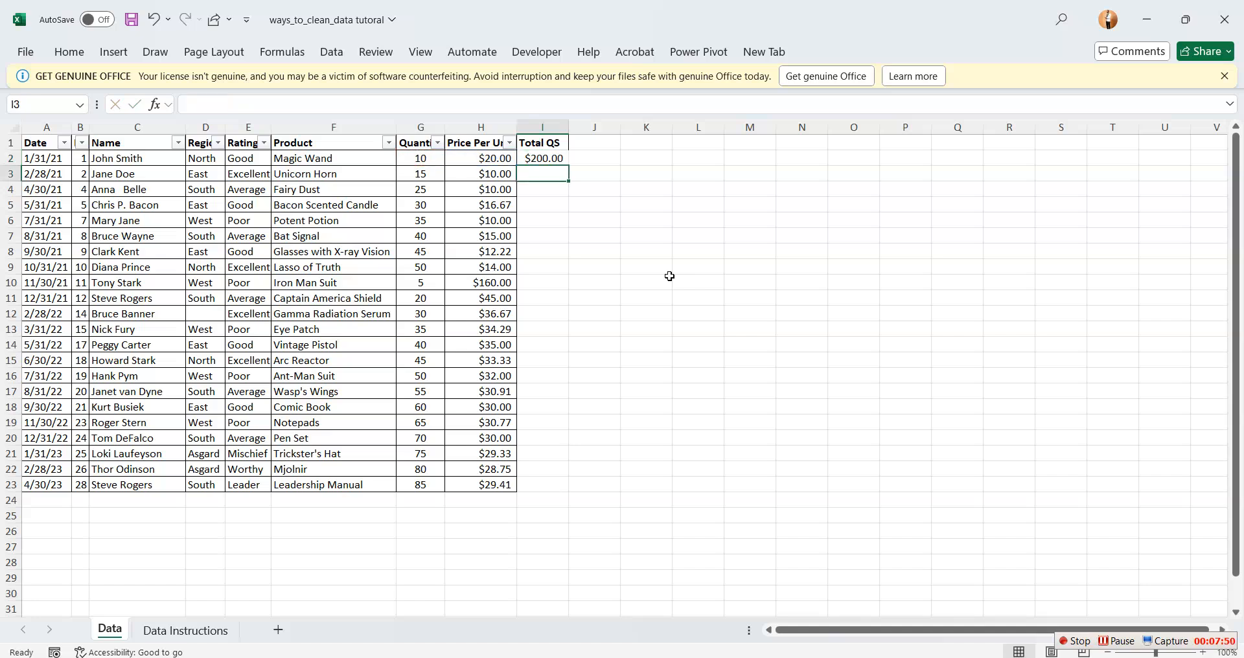
Fill the Total QS formula from I2 down to I23 and fit the width of column I to its contents
click(541, 158)
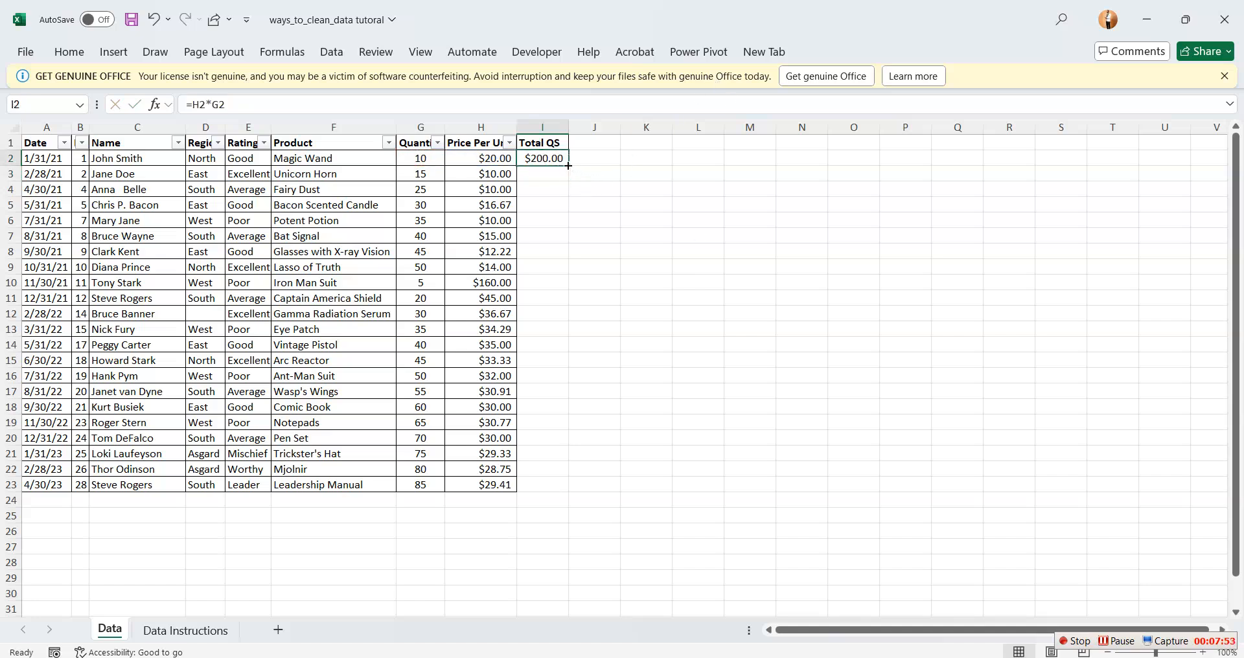
drag(568, 166, 549, 491)
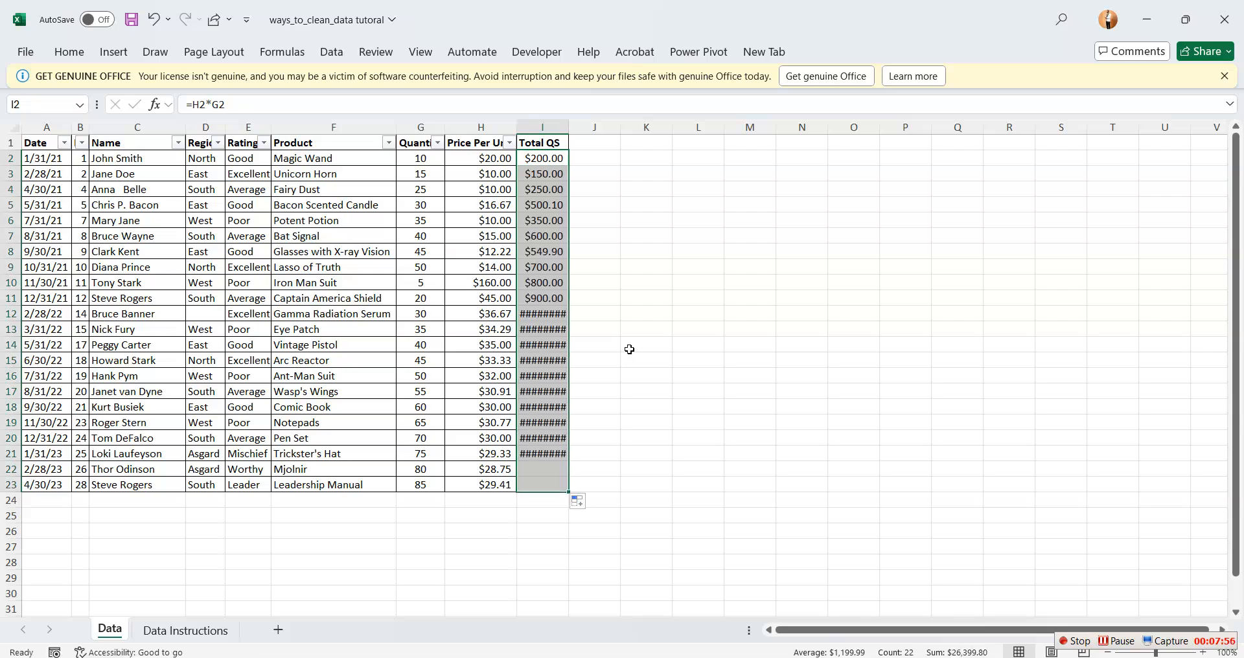
double_click(568, 126)
click(752, 390)
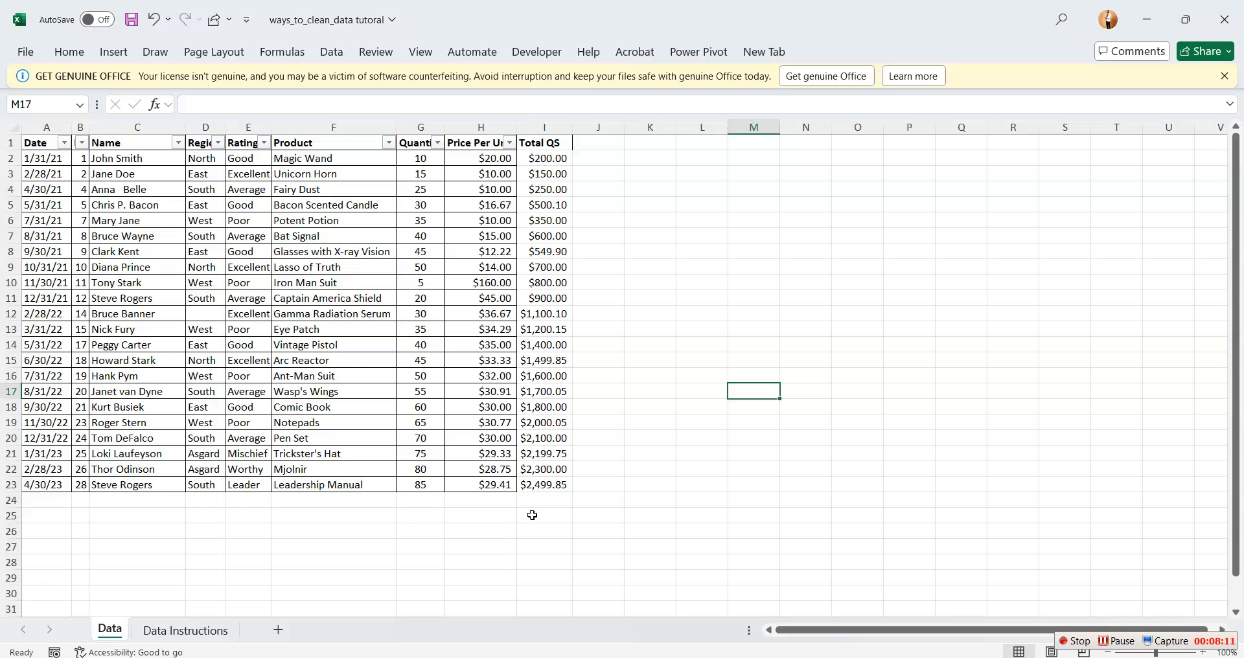
Apply borders to the Total QS column, I1:I23, to match the rest of the dataset
drag(528, 146, 556, 482)
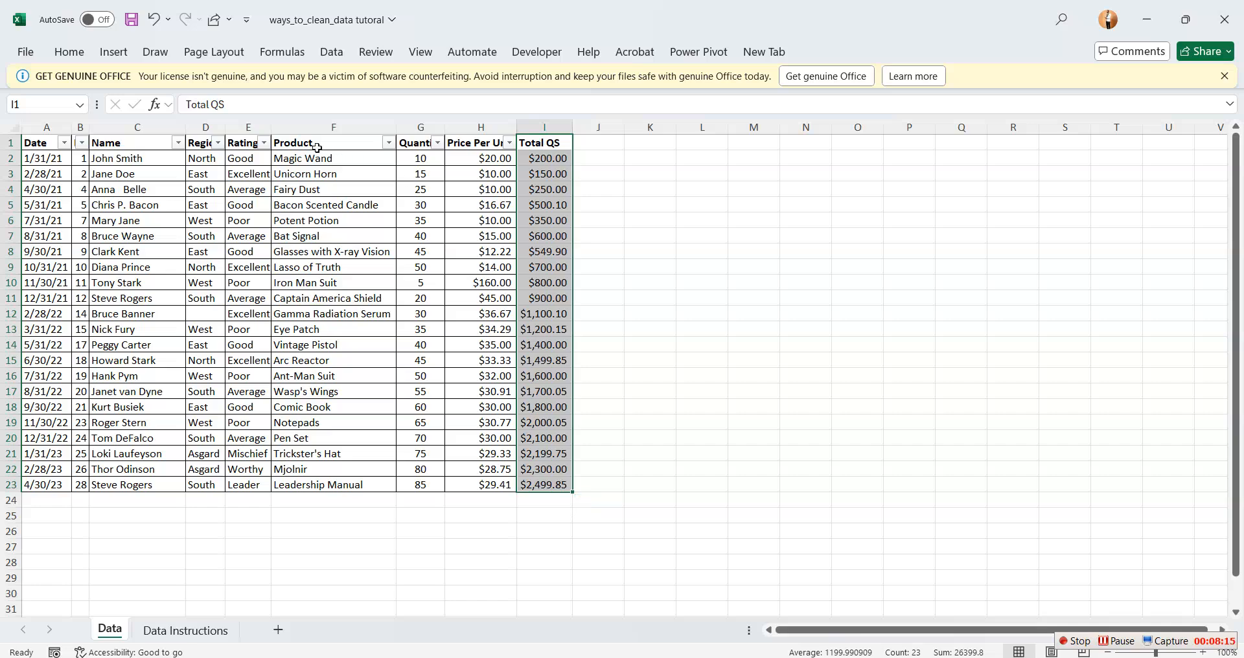
click(69, 52)
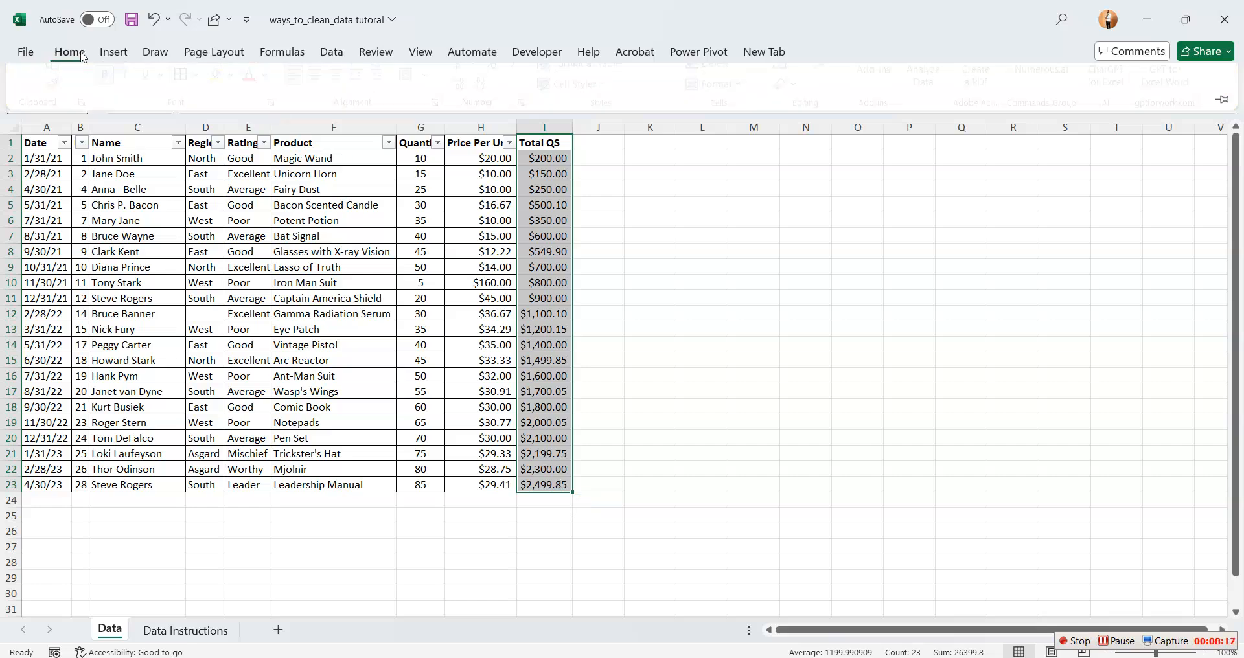
click(188, 110)
click(797, 279)
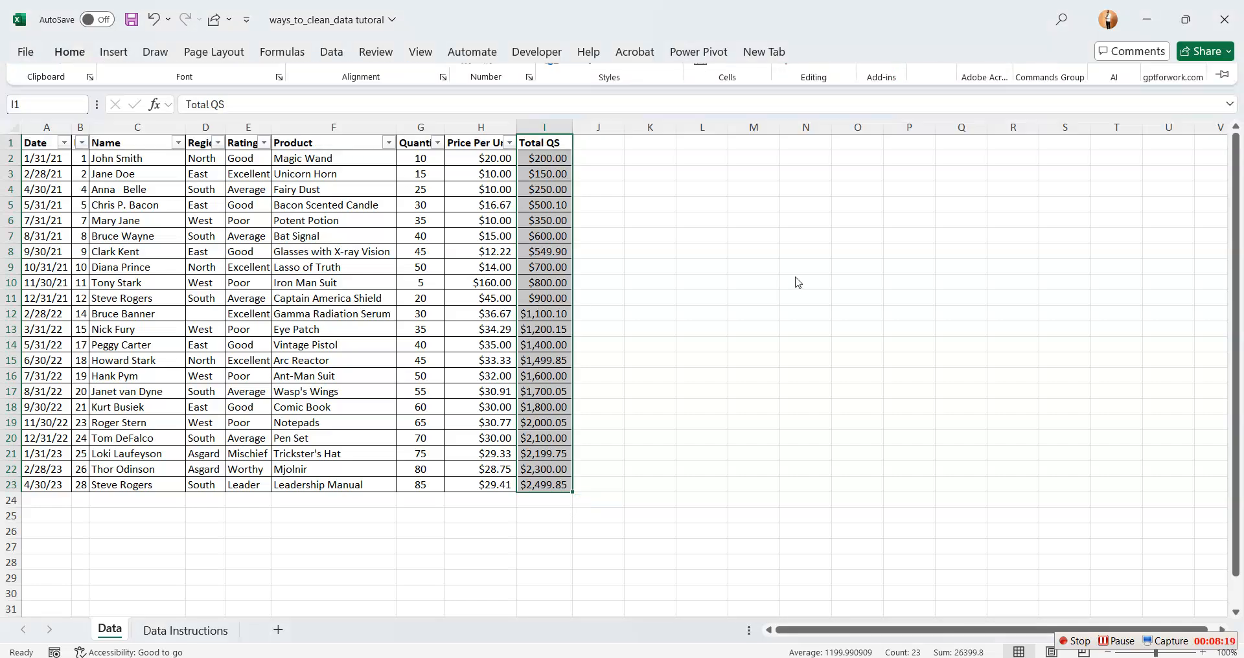
click(203, 570)
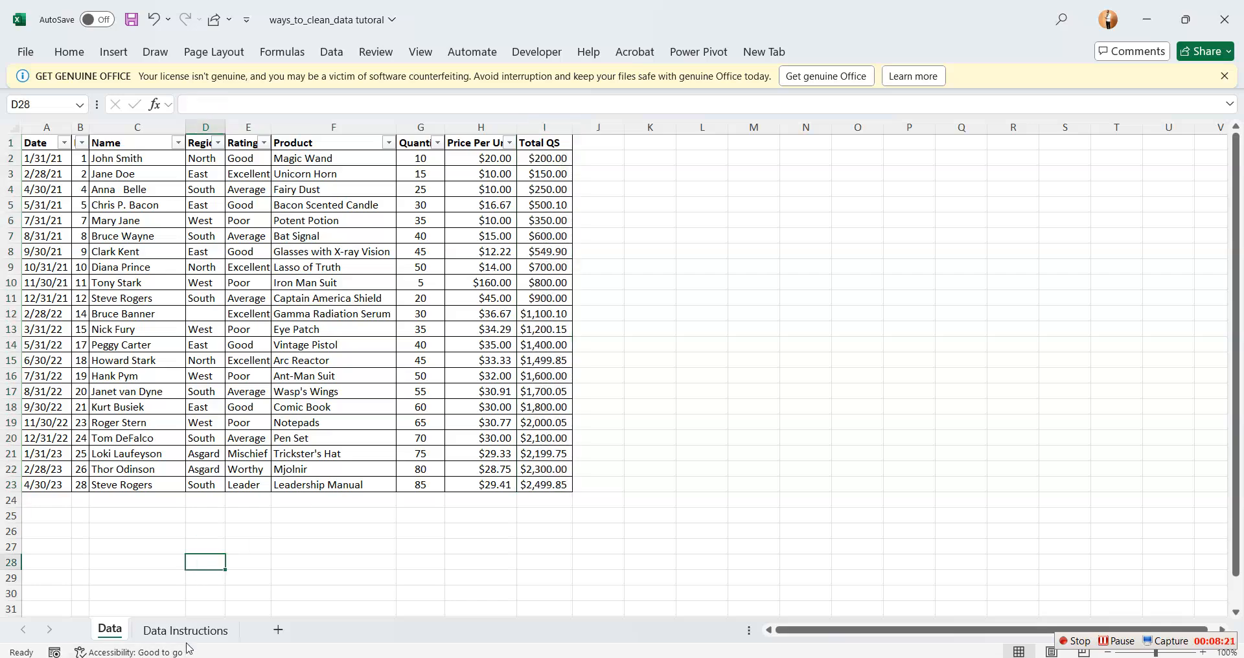
Reread the regional analysis requirements on the Data Instructions sheet and return to the Data sheet
click(190, 638)
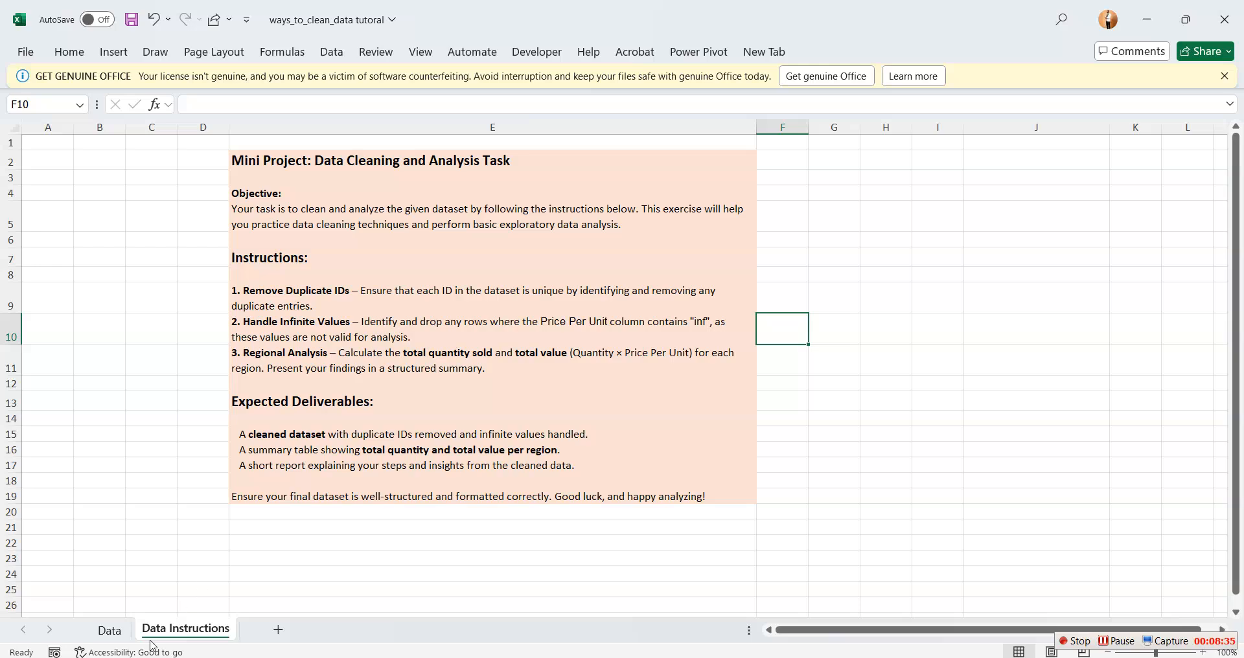
click(109, 630)
click(651, 280)
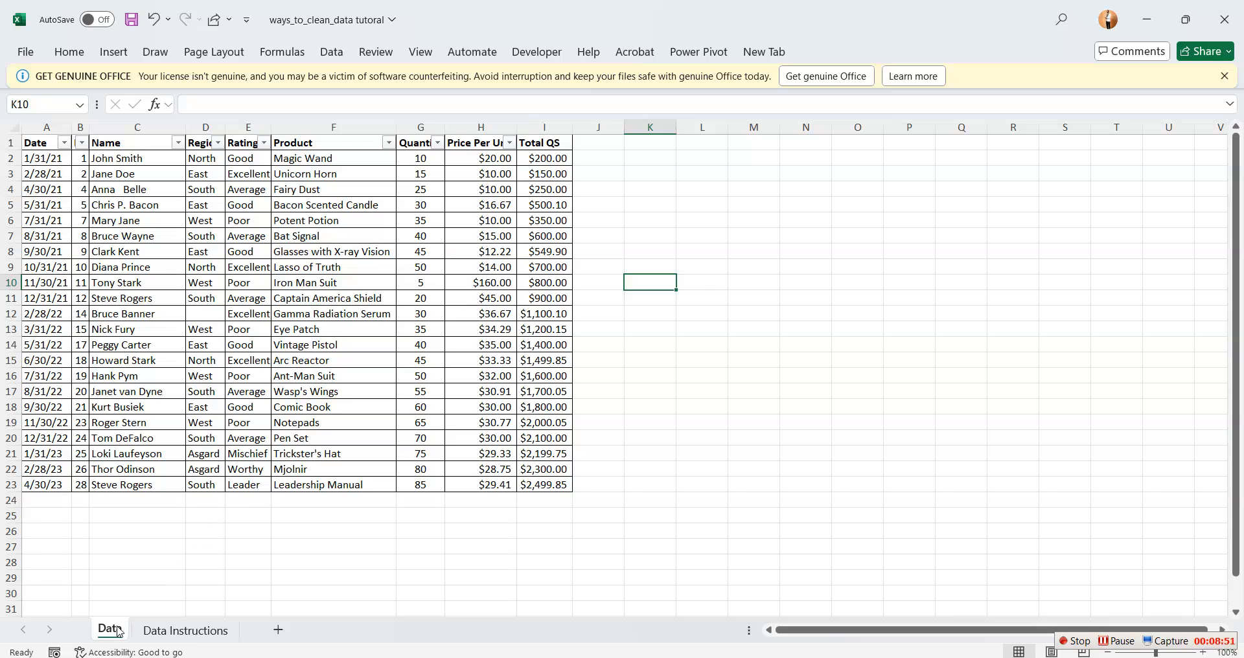
Create a PivotTable from the range Data!$A$1:$I$23 on a new worksheet
click(70, 52)
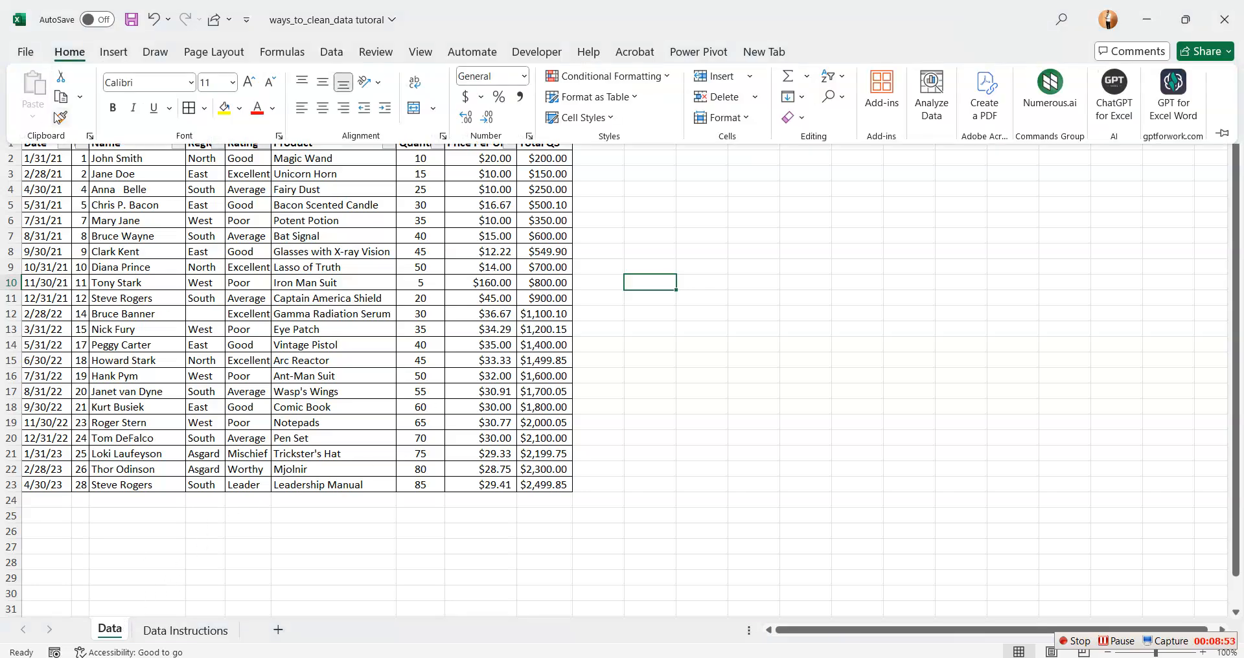
click(113, 52)
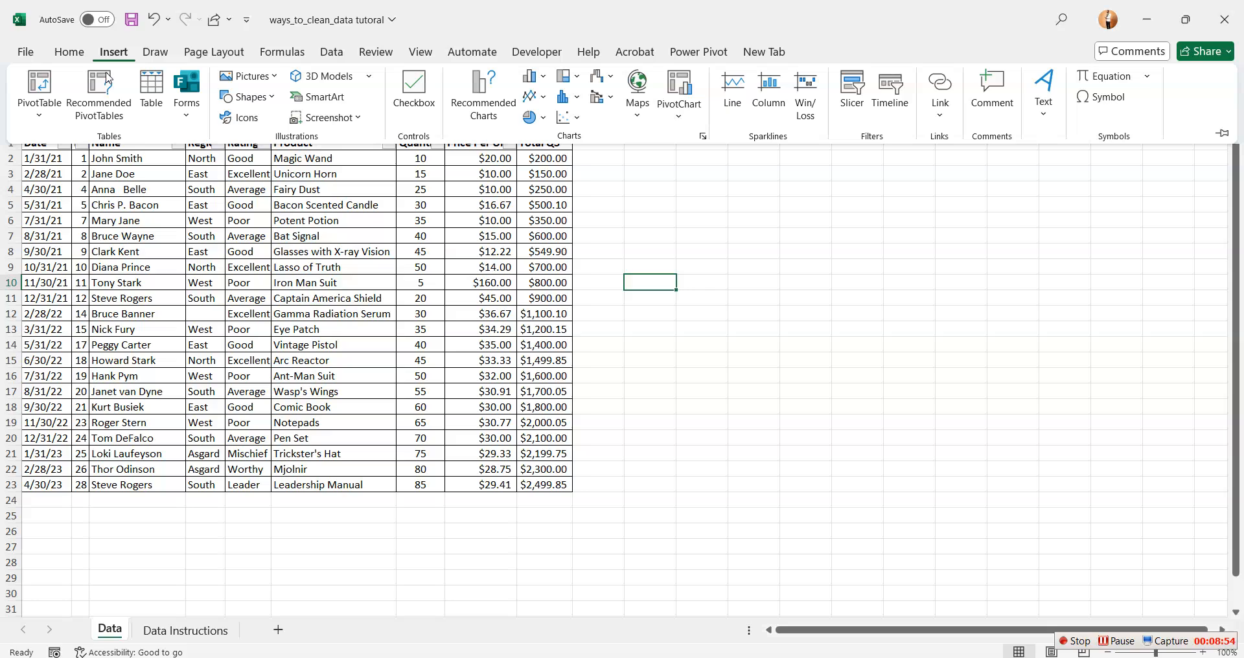
click(40, 118)
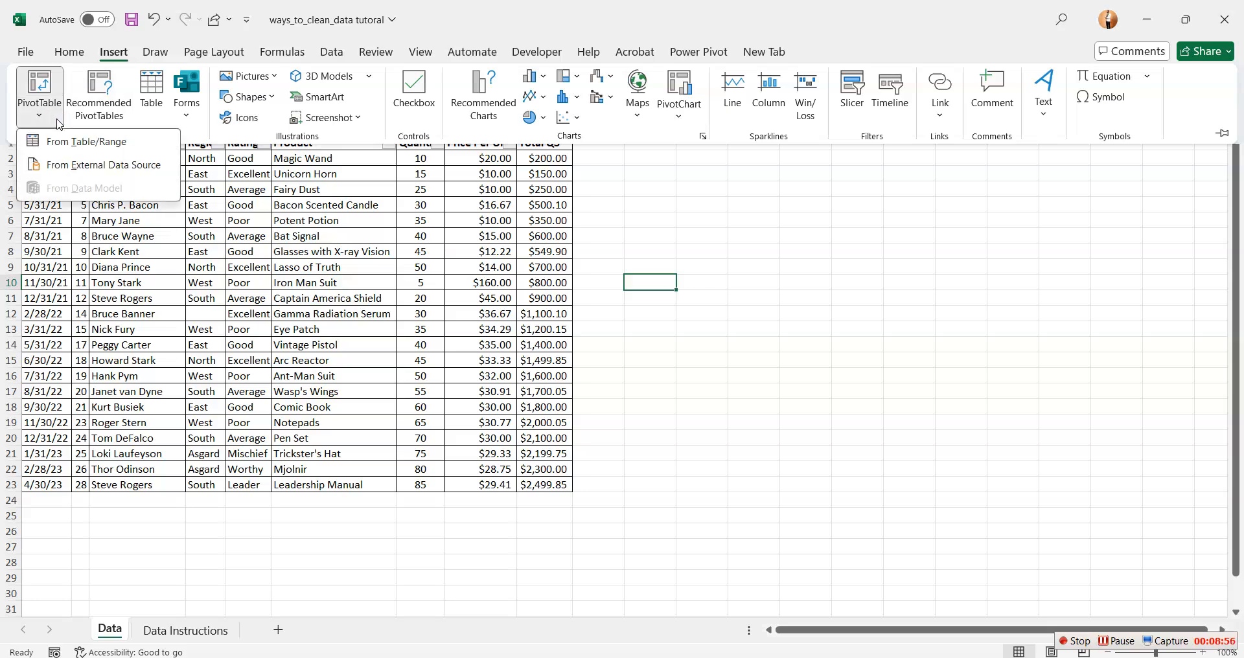
click(81, 149)
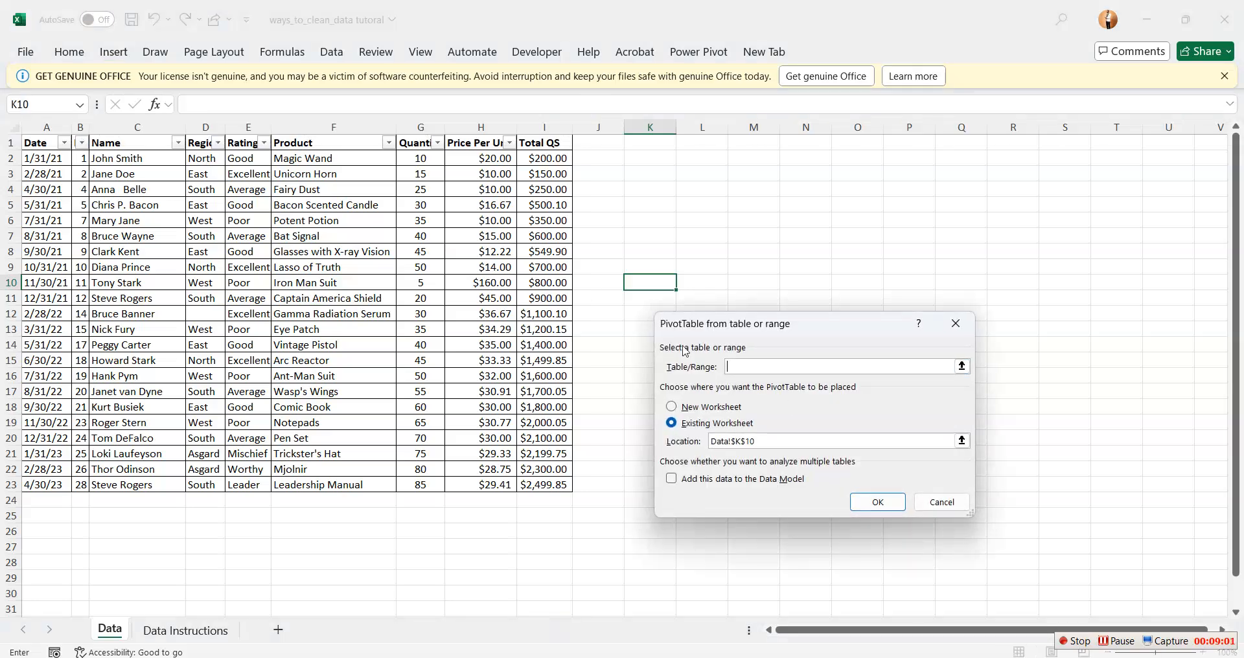
drag(28, 144, 543, 486)
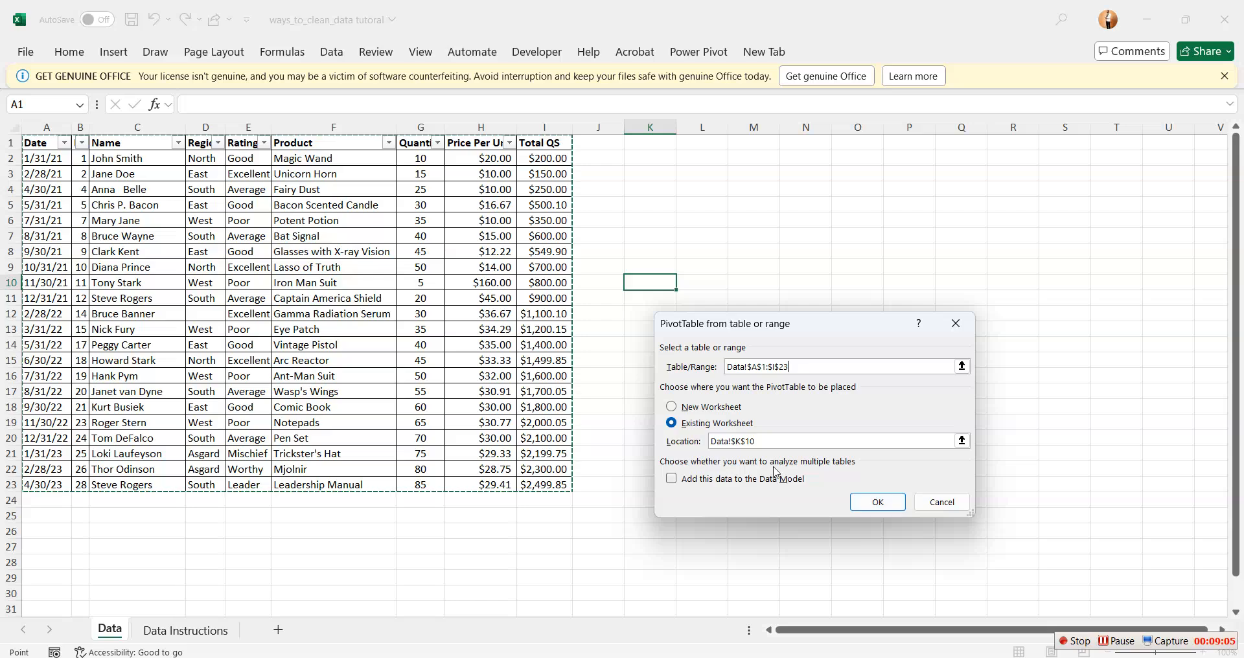
click(683, 409)
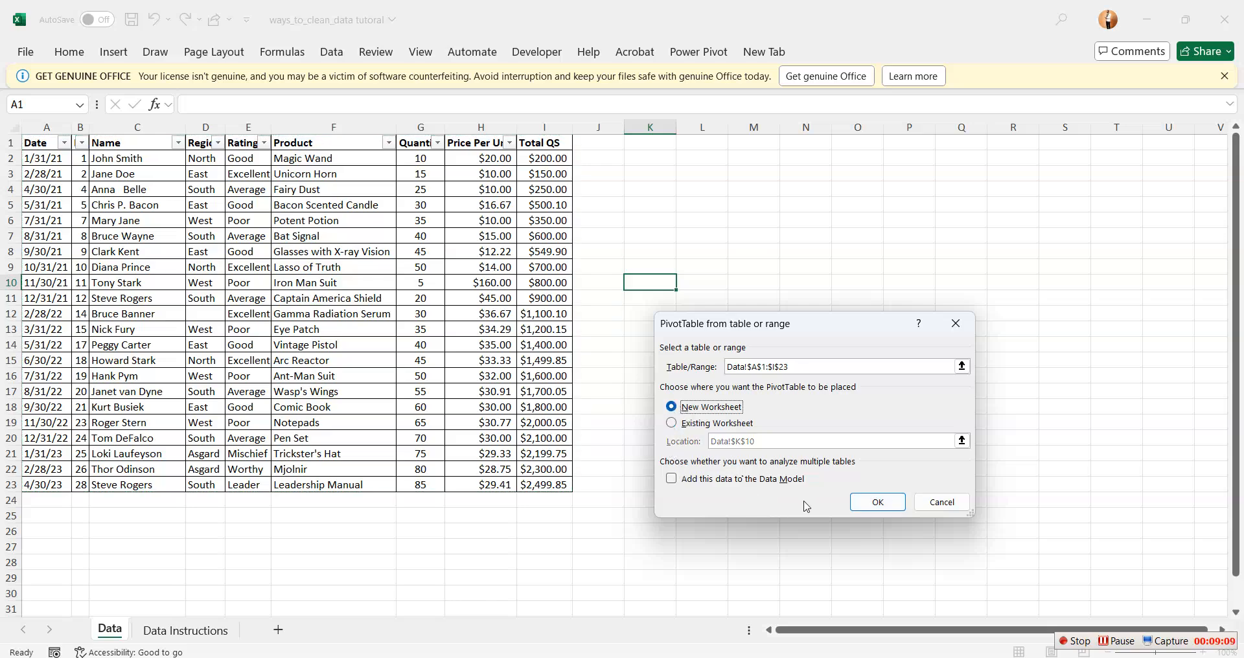
click(868, 506)
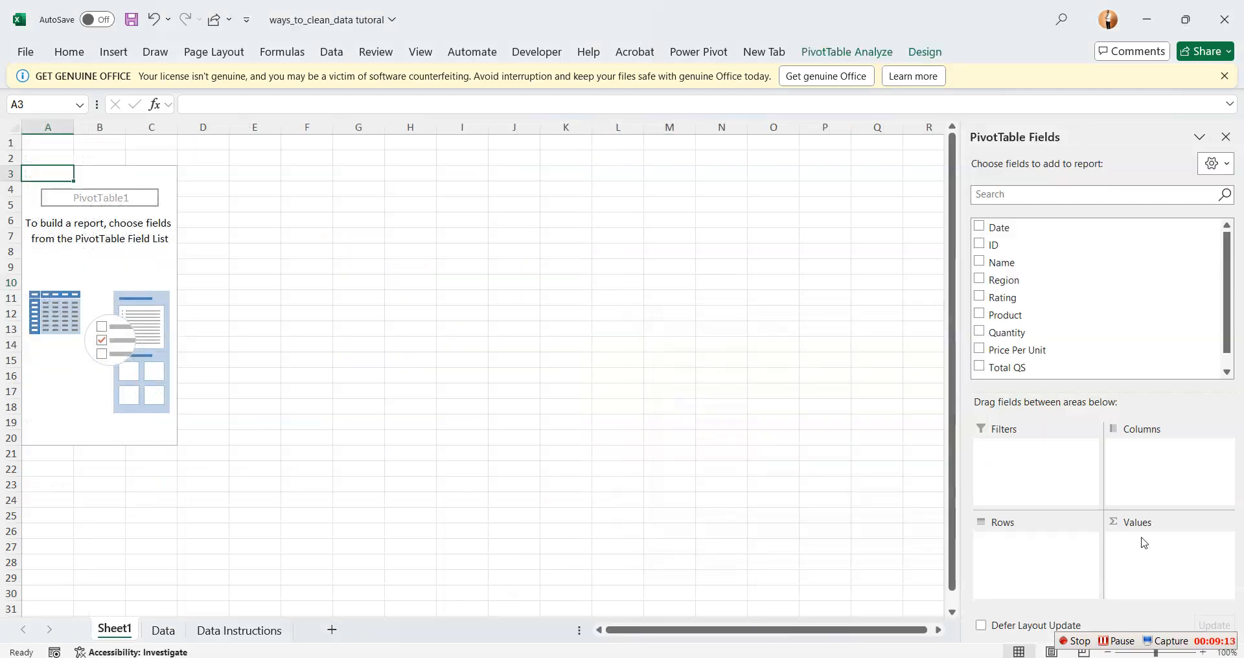
Add Region as the PivotTable's rows and Total QS as its summed values
click(979, 280)
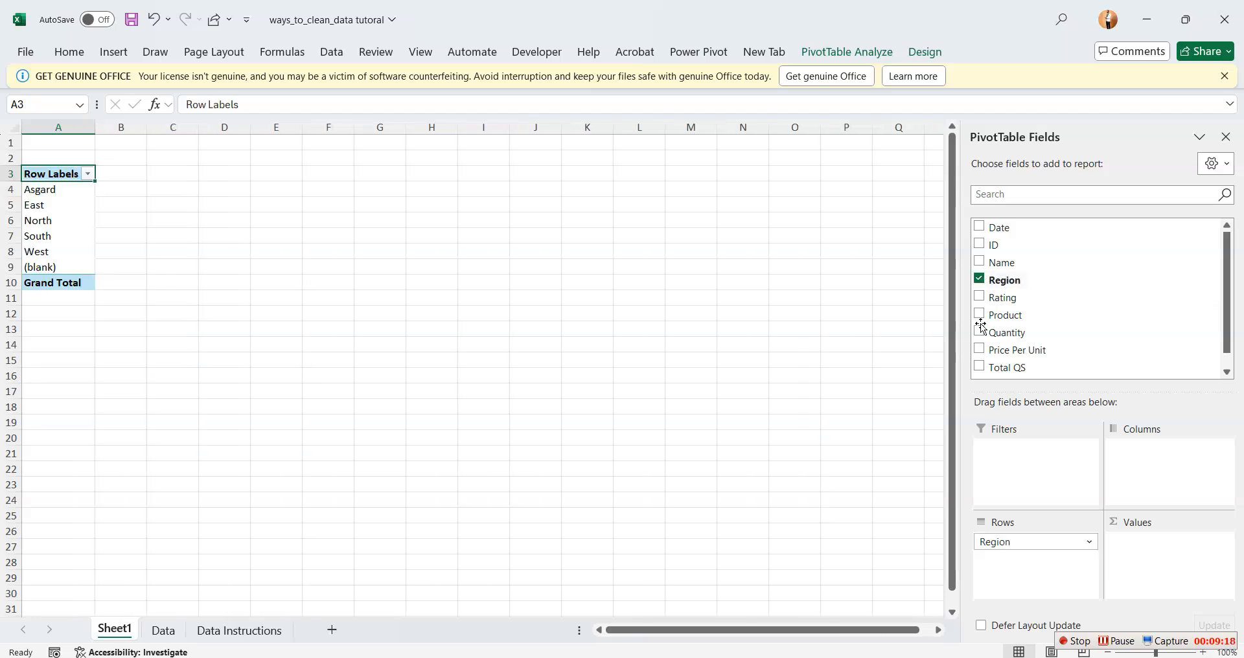
click(981, 367)
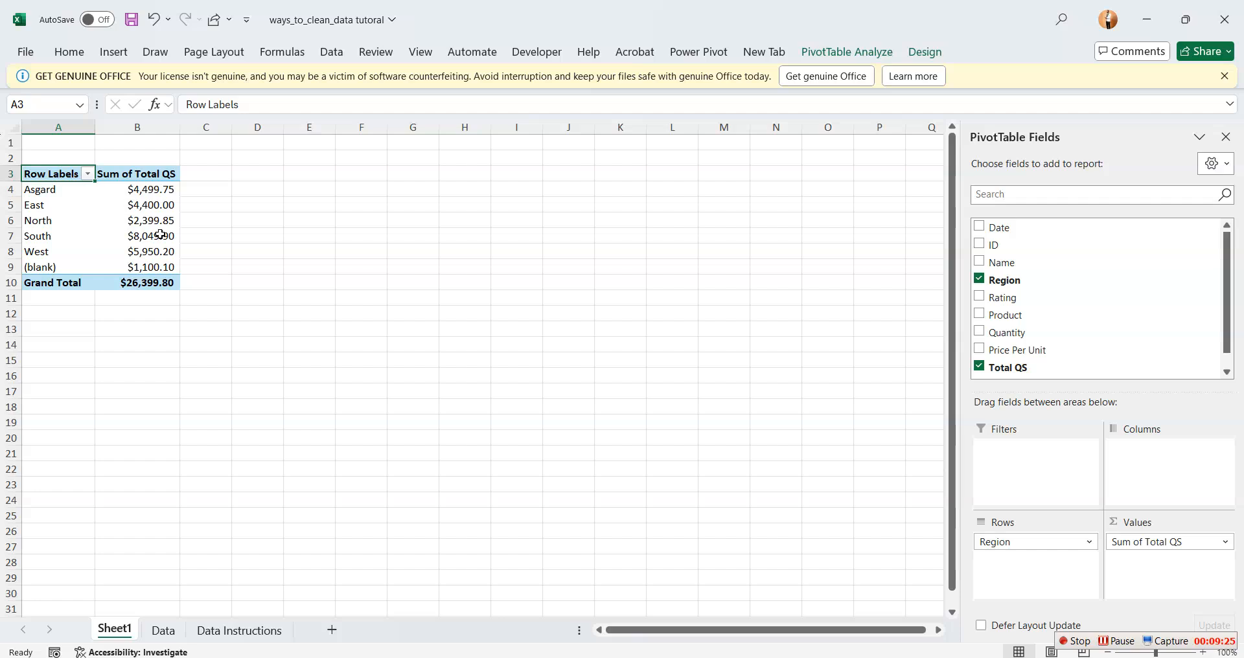
mouse_move(157, 237)
click(217, 379)
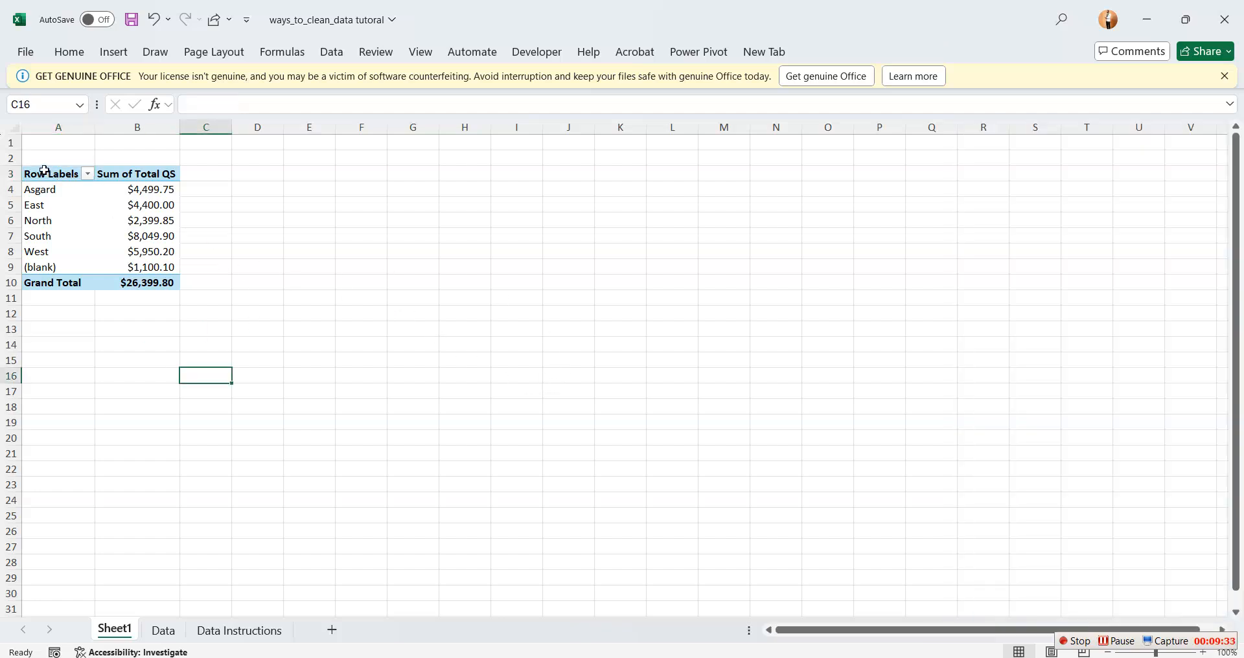
Insert a 2-D clustered column chart from the pivot table A3:B10 and move it directly beside the table
drag(47, 173, 159, 261)
click(250, 278)
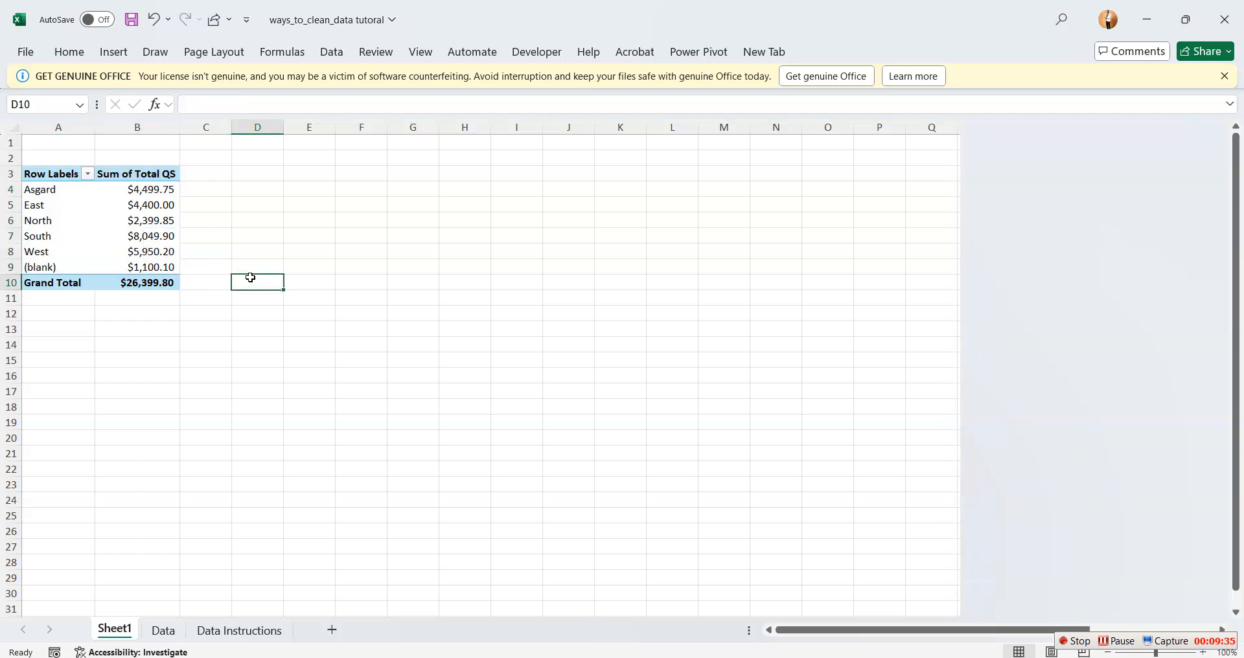
drag(36, 173, 172, 283)
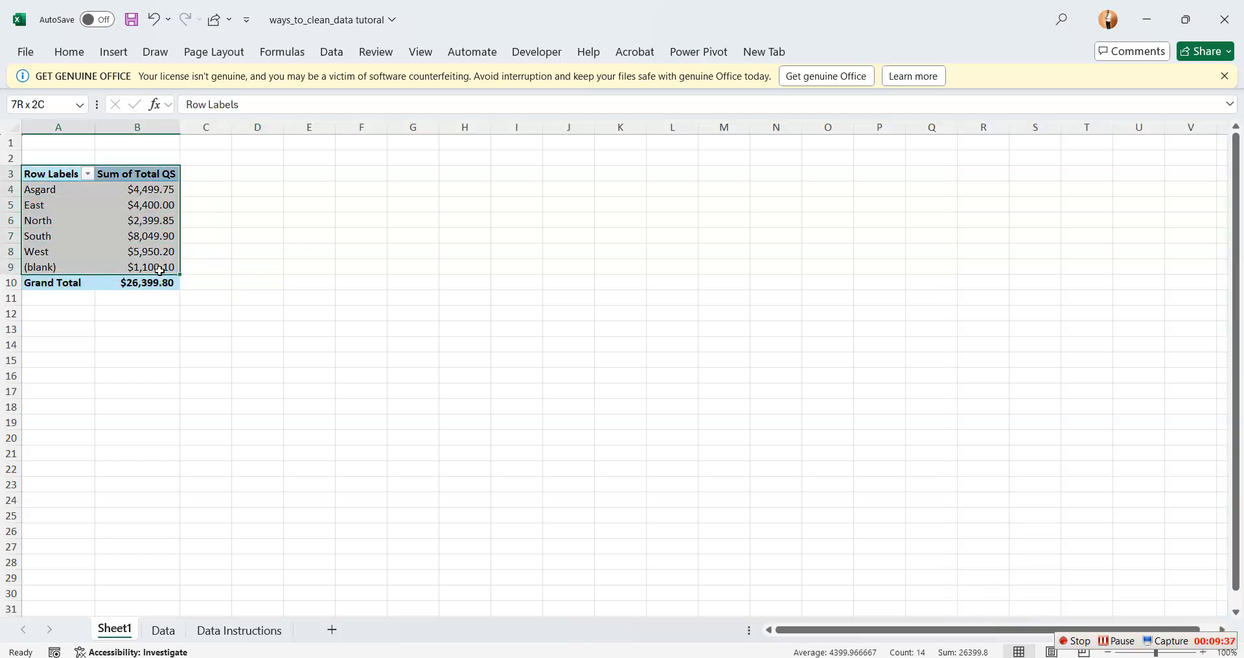
click(111, 53)
click(543, 76)
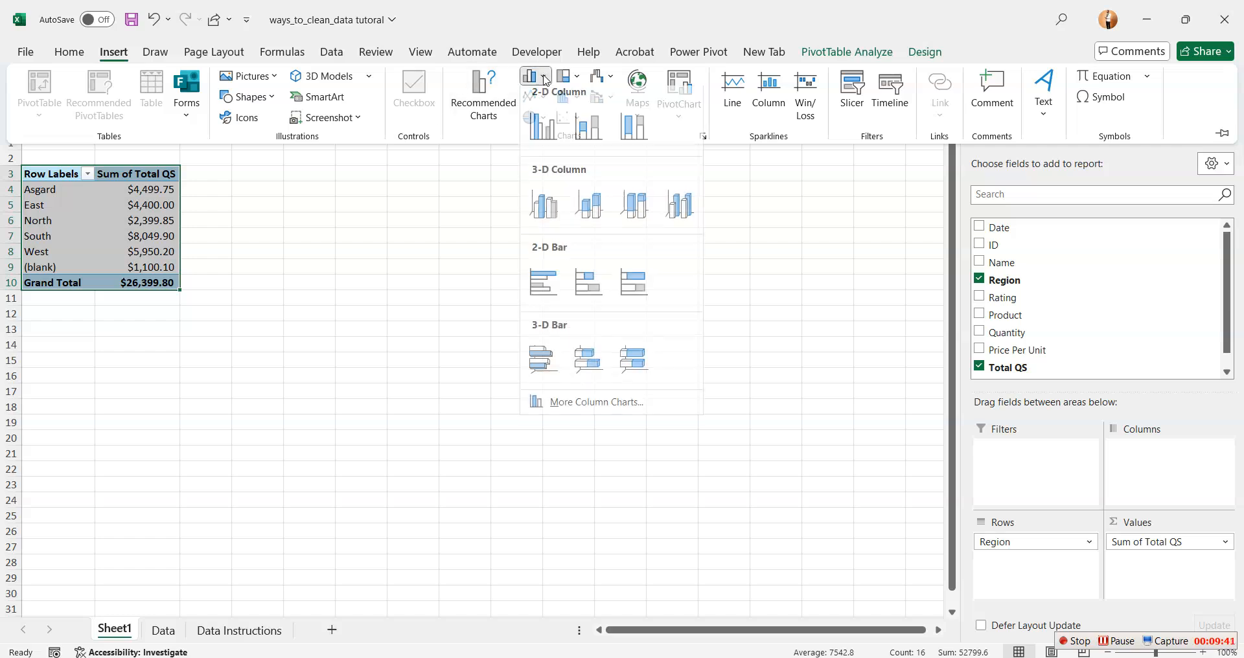
click(545, 132)
click(805, 406)
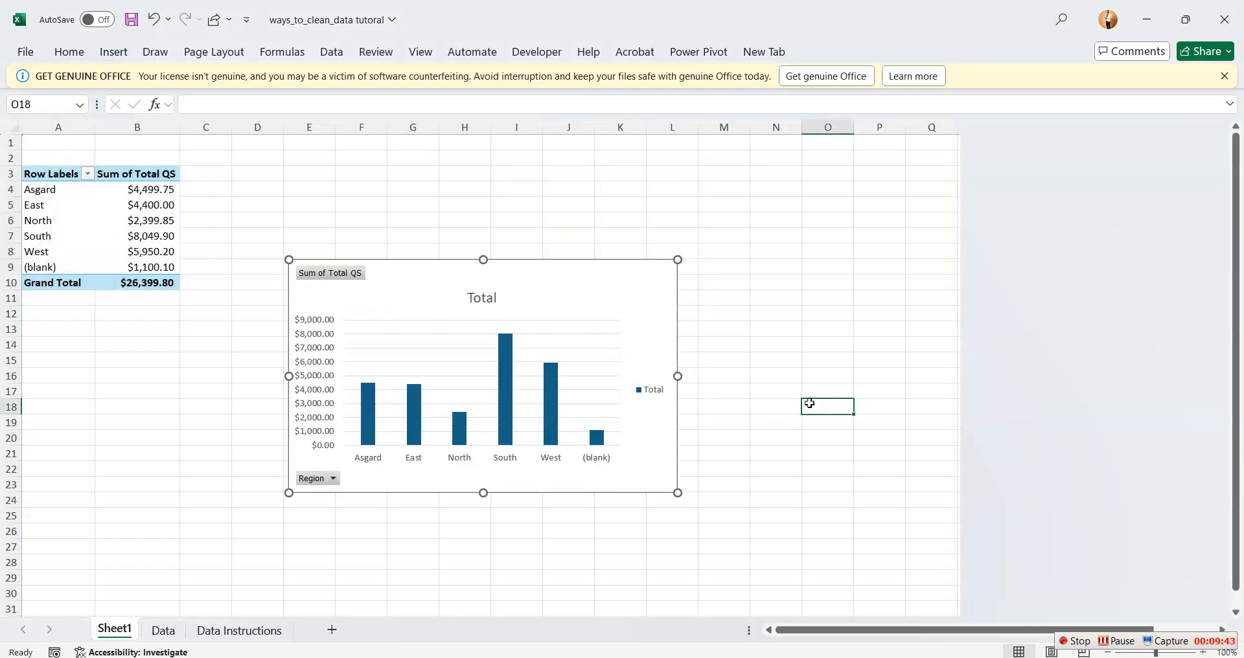
drag(544, 295, 468, 197)
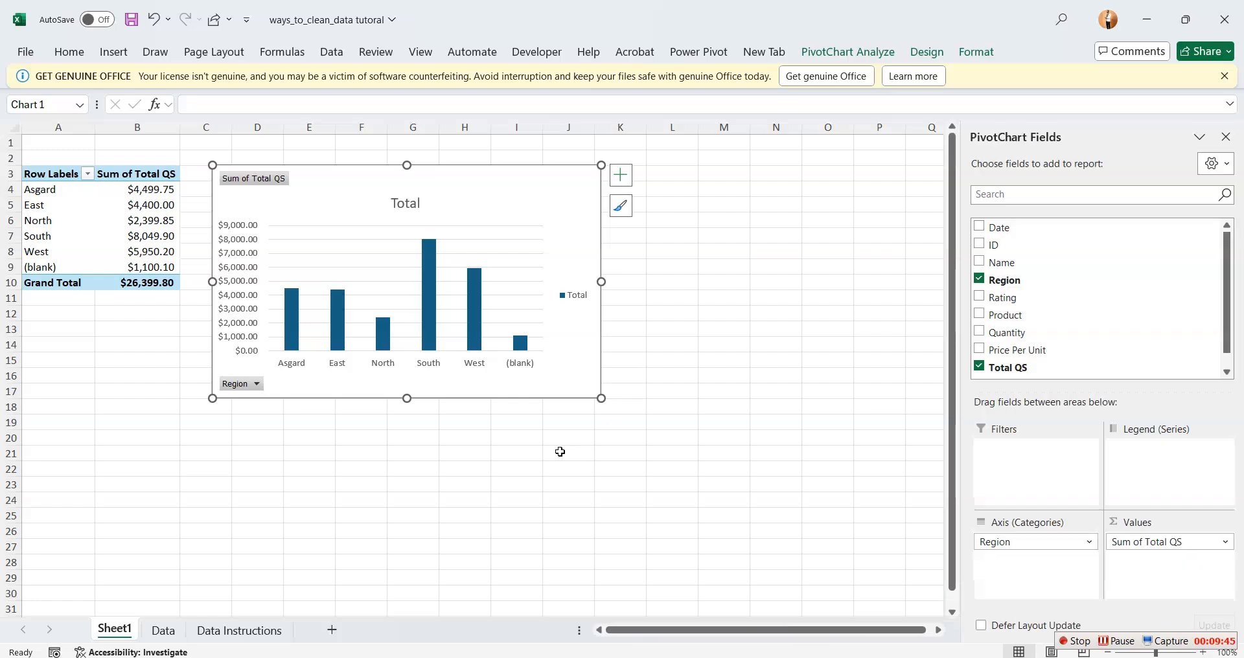
click(564, 452)
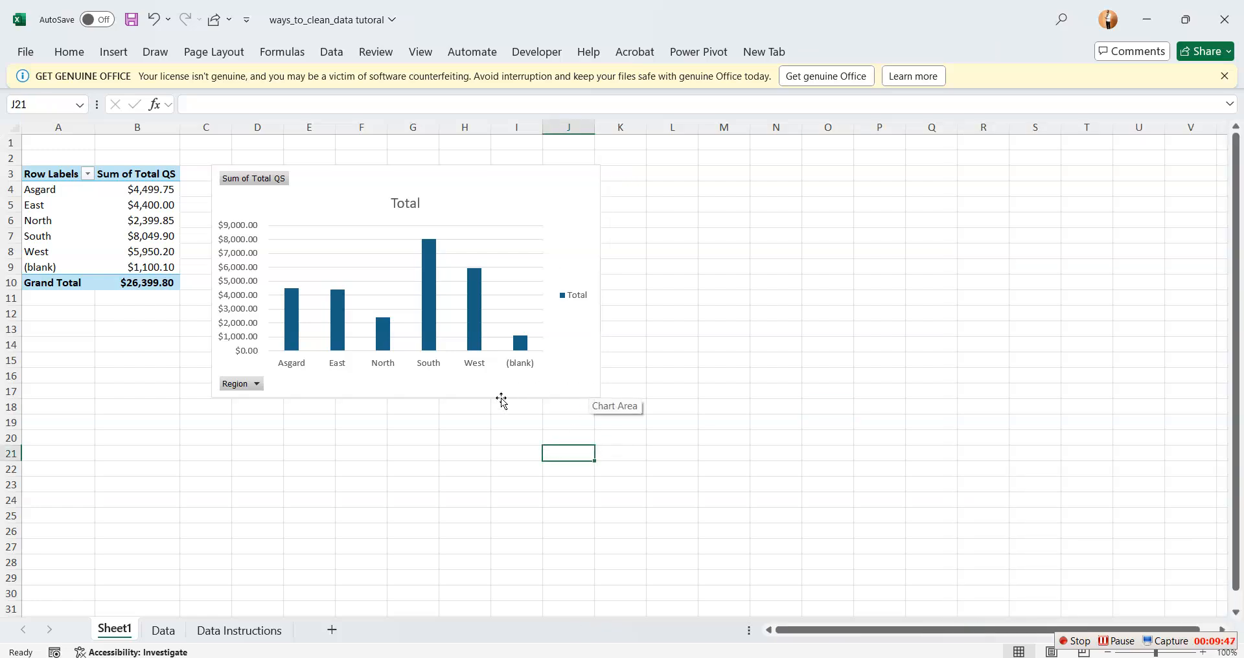
click(166, 630)
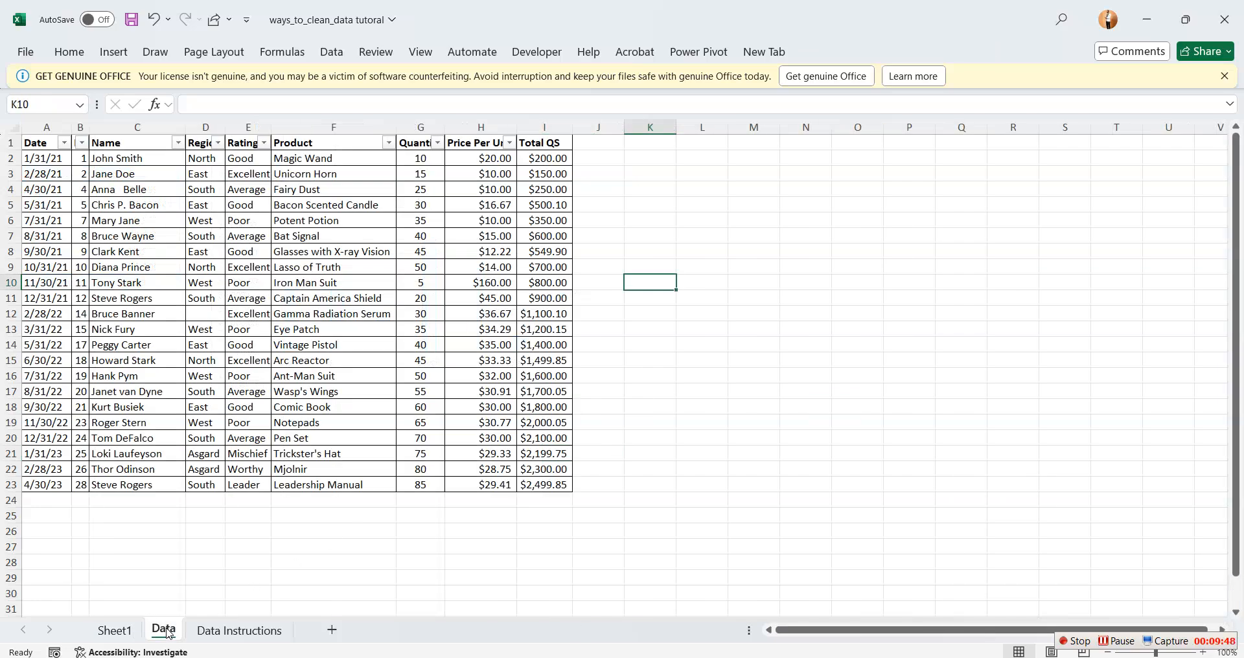
click(239, 630)
click(155, 631)
Rename the pivot table's worksheet, Sheet1, as ANALYSIS
click(117, 631)
double_click(116, 631)
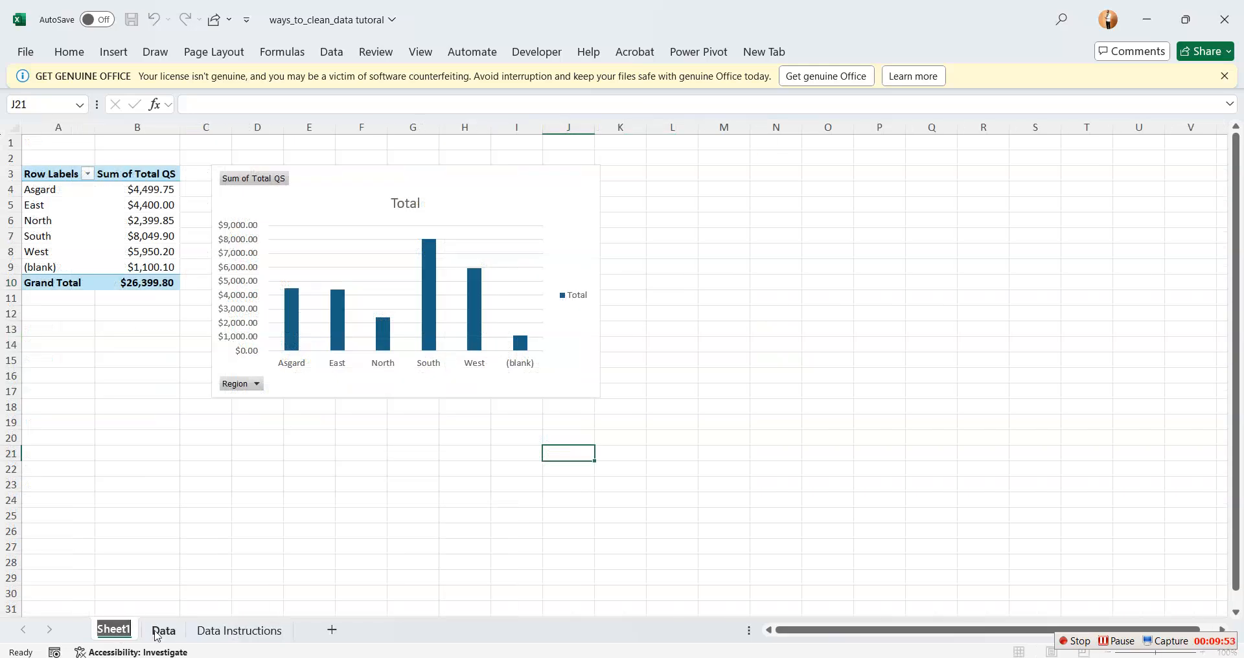
text(AA)
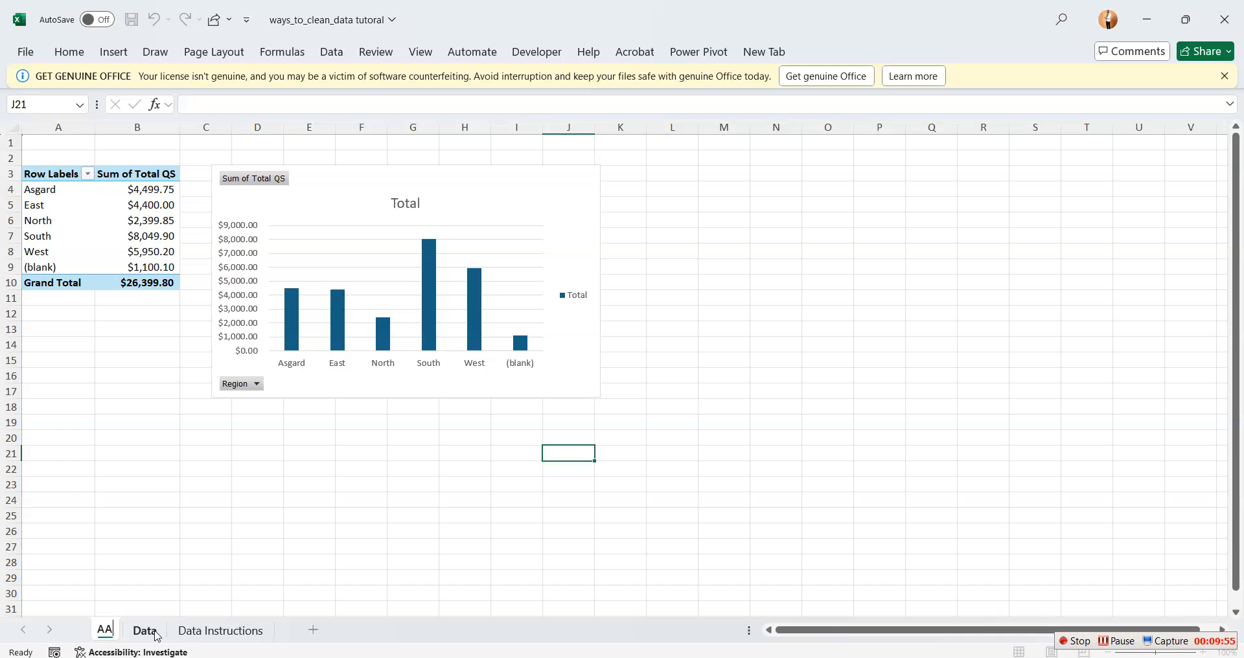
key(BackSpace)
text(NNA)
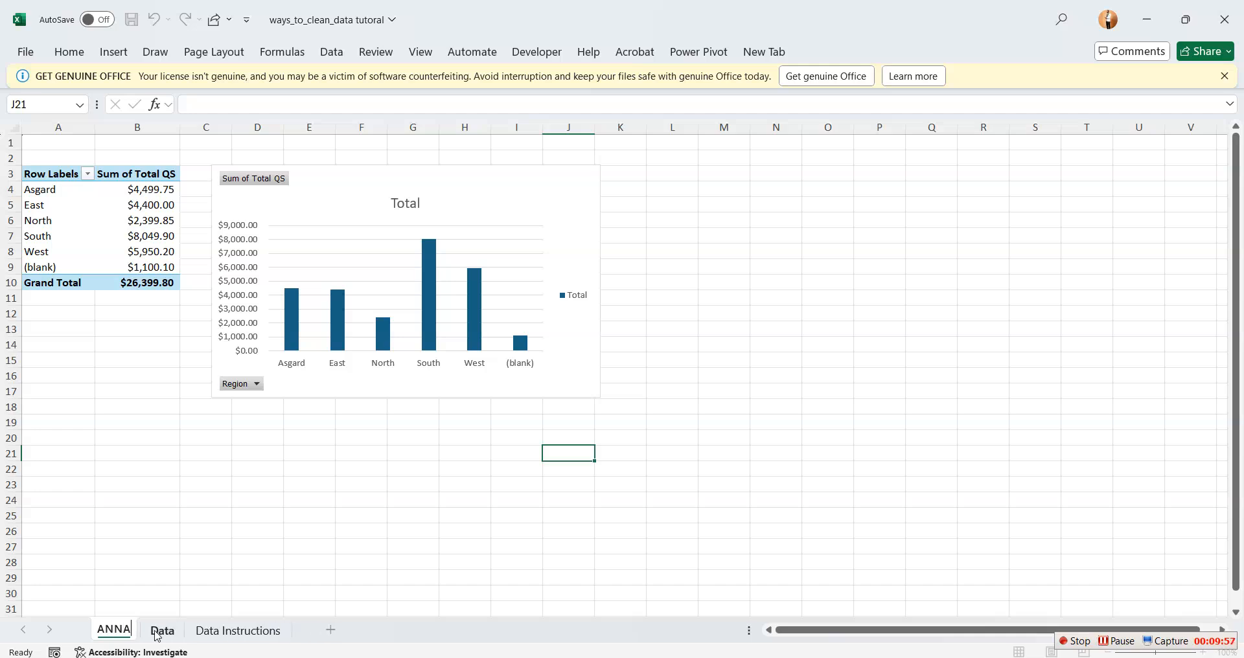
key(BackSpace)
key(BackSpace)
key(BackSpace)
text(NA)
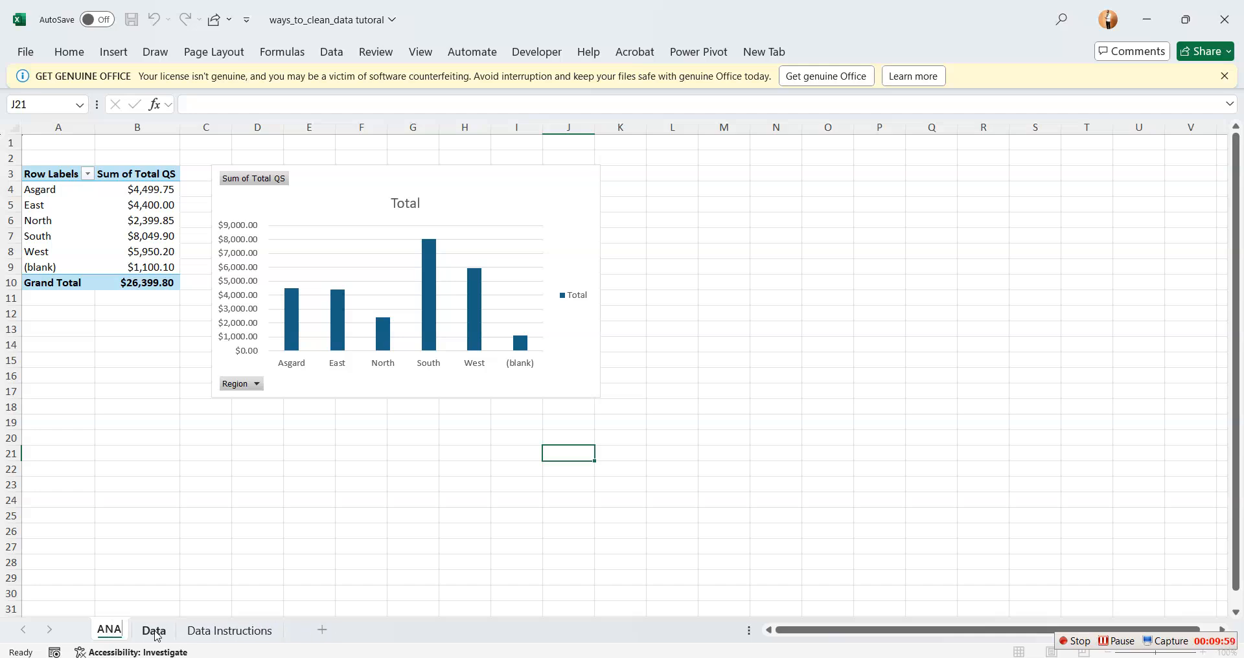
text(LISI)
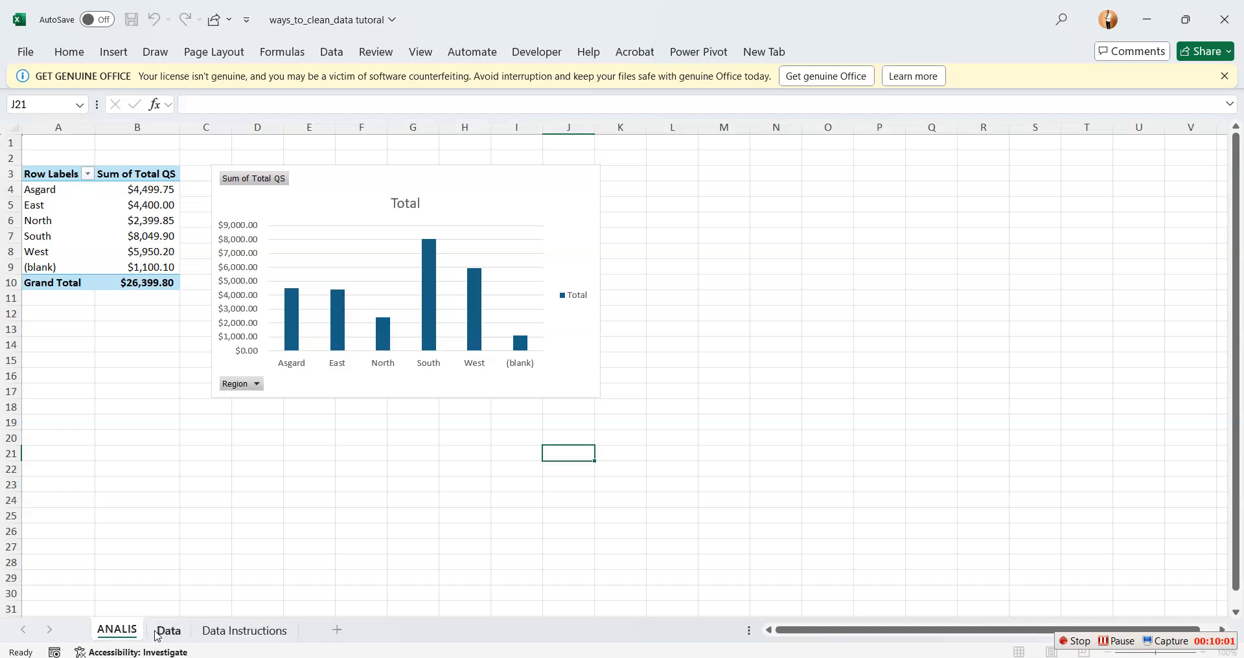
key(BackSpace)
key(BackSpace)
key(BackSpace)
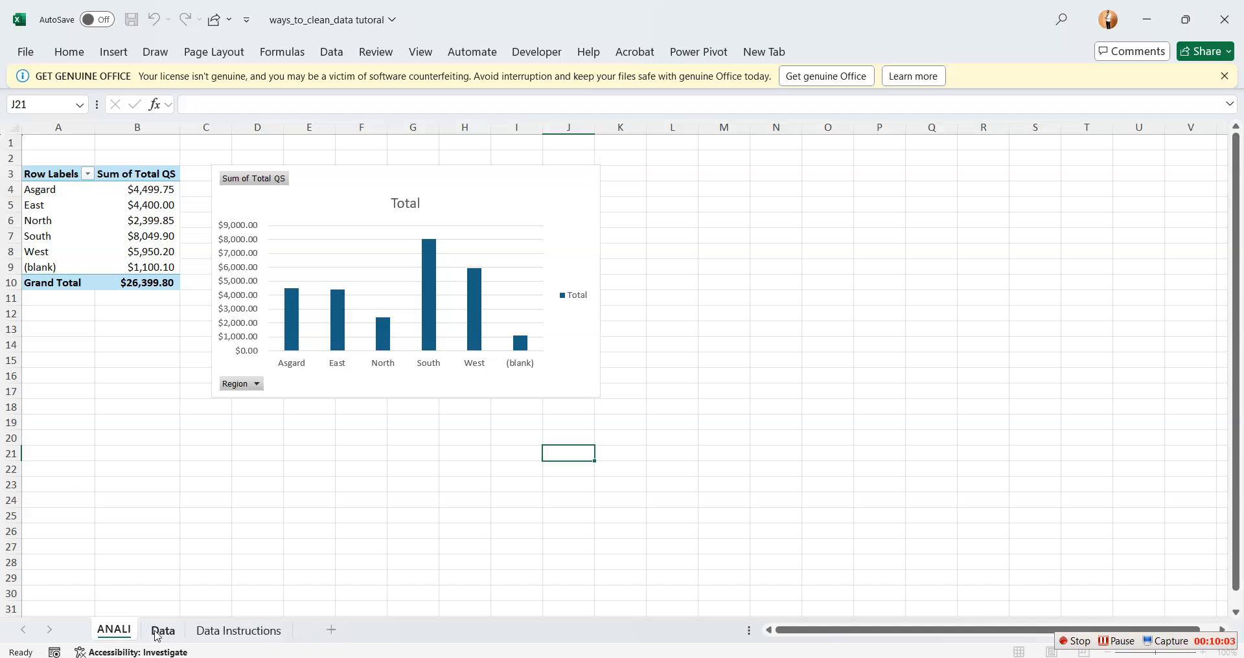
text(Y)
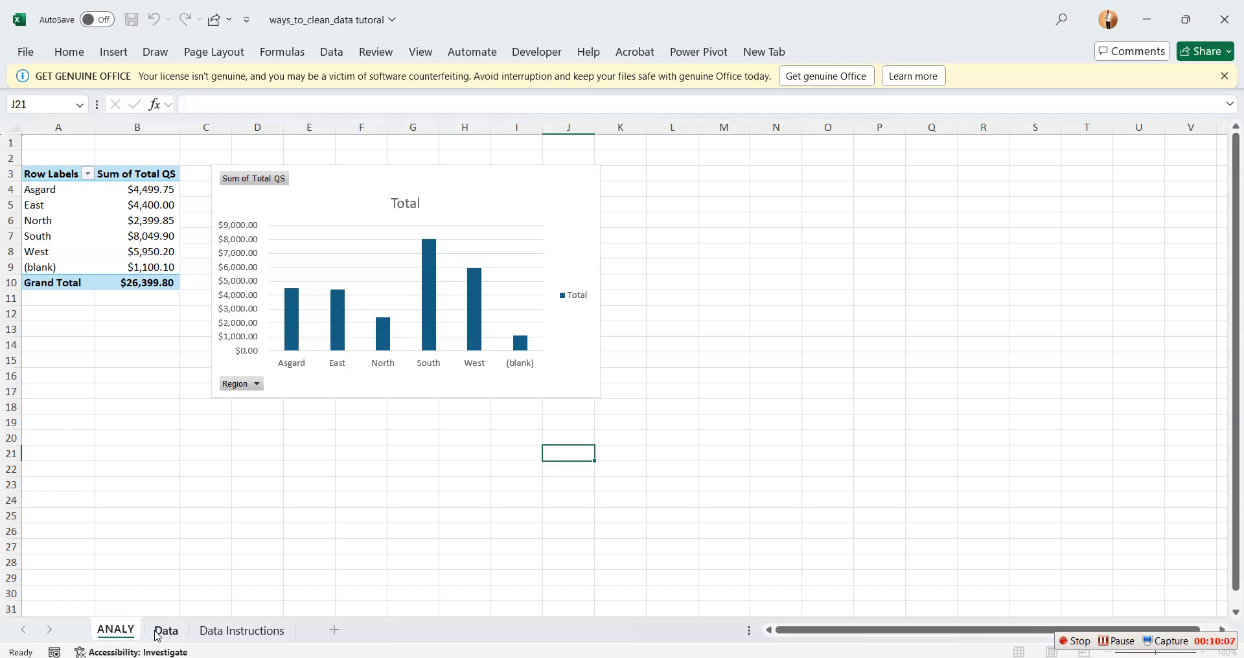
key(BackSpace)
key(BackSpace)
text(LYSIS)
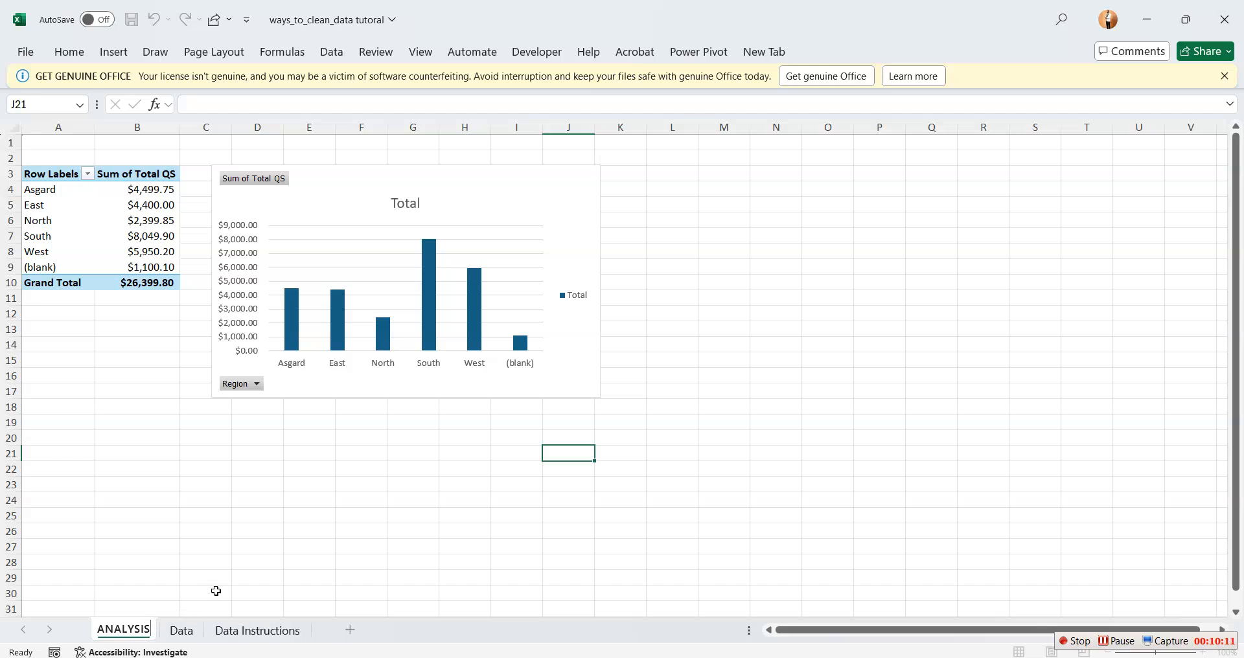
click(256, 565)
drag(385, 527, 363, 516)
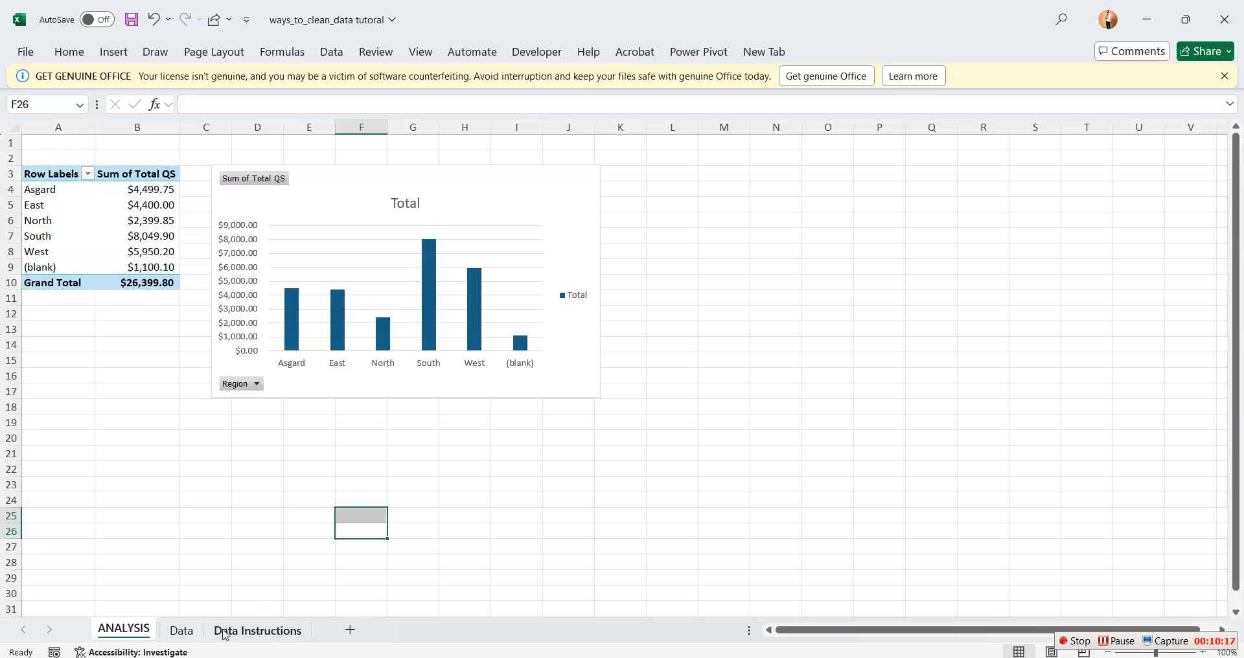
Switch back to the Data sheet and select an empty cell beside the dataset
click(257, 630)
click(182, 630)
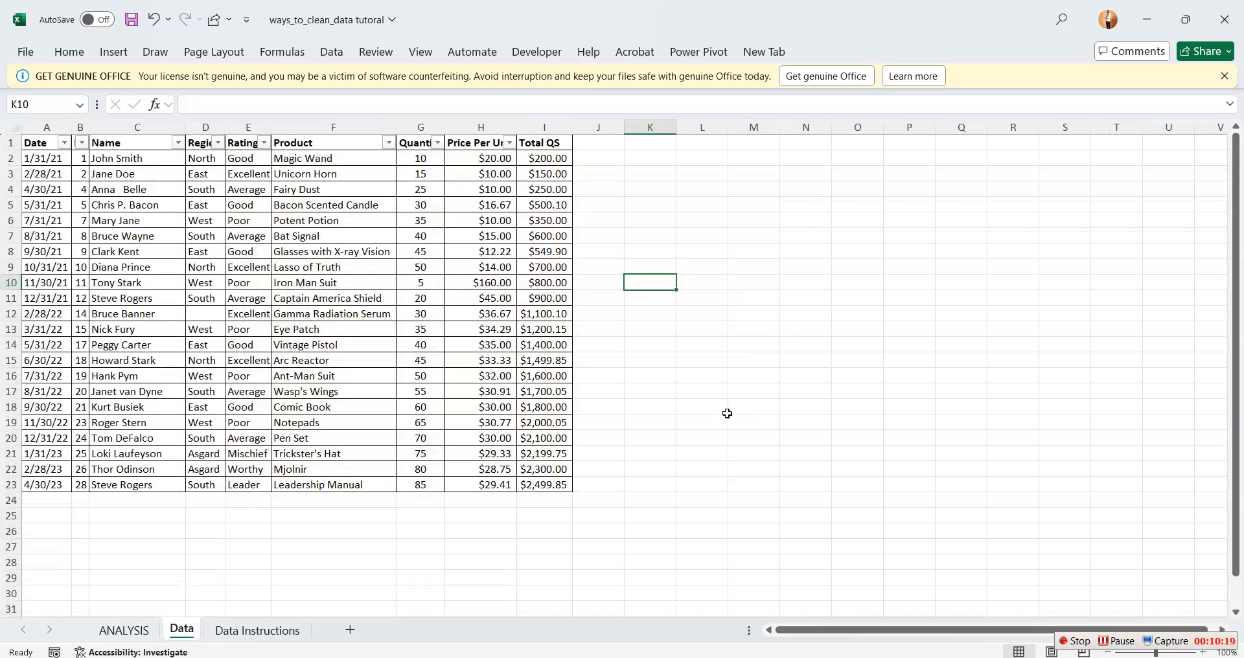
click(776, 250)
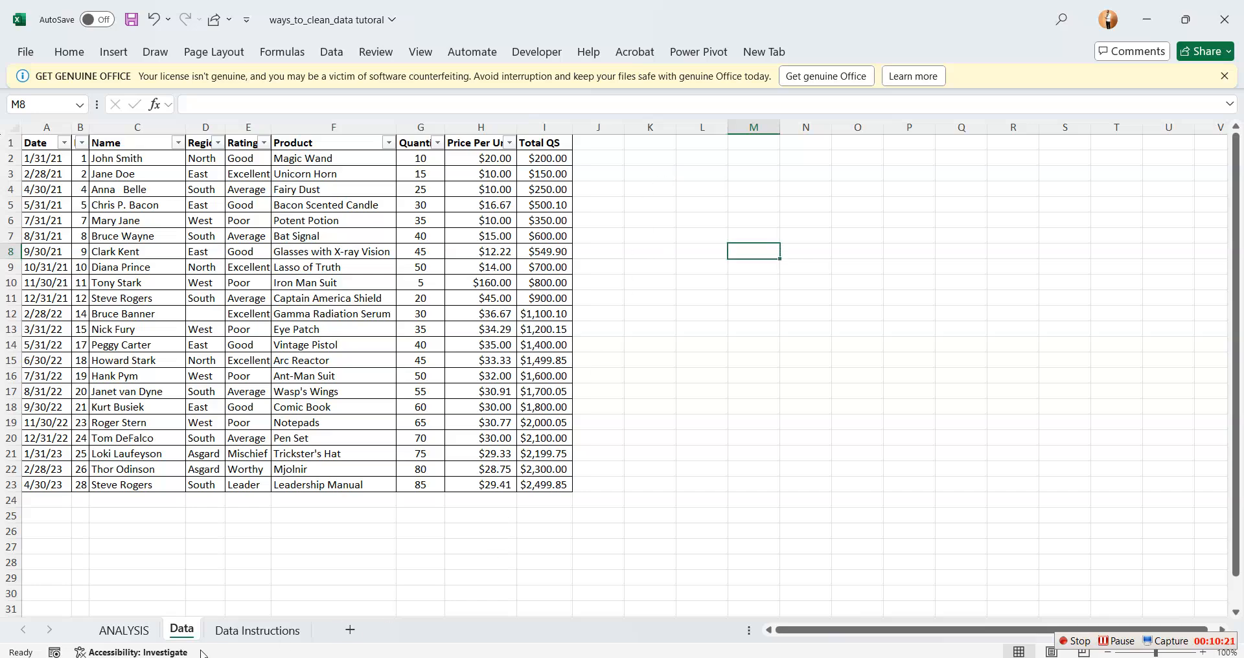
Insert a large text box in the empty area beside the dataset, spanning roughly columns K to U and rows 2 to 23
click(70, 53)
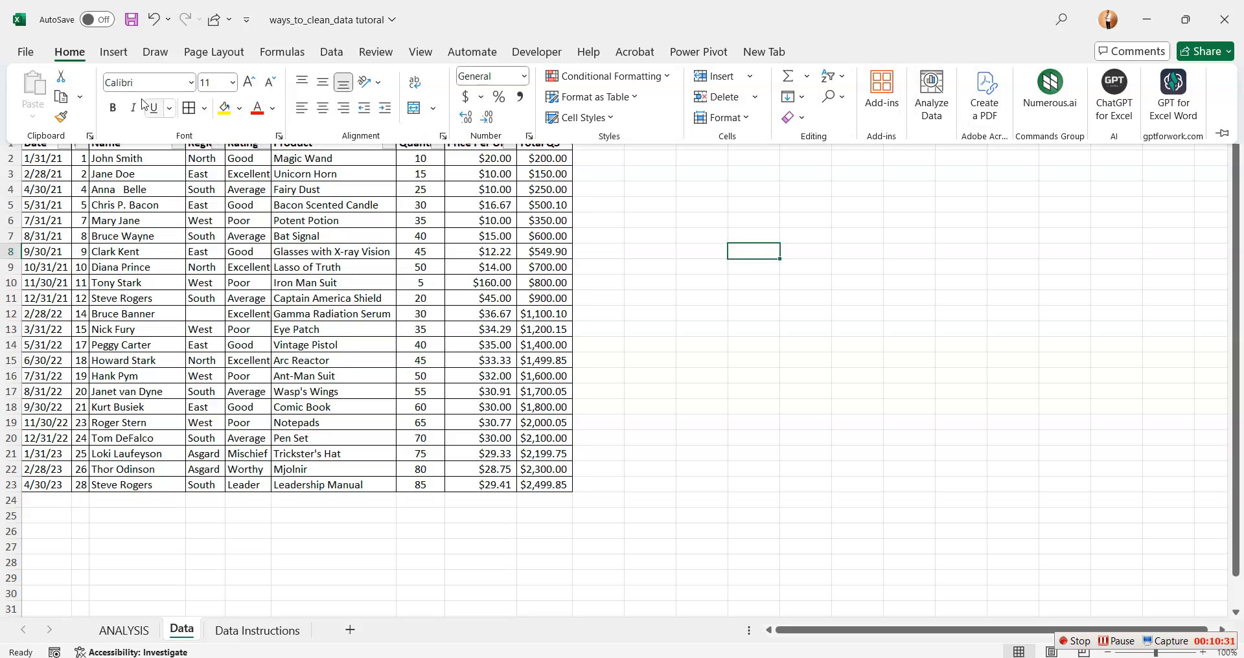
click(113, 53)
click(1043, 97)
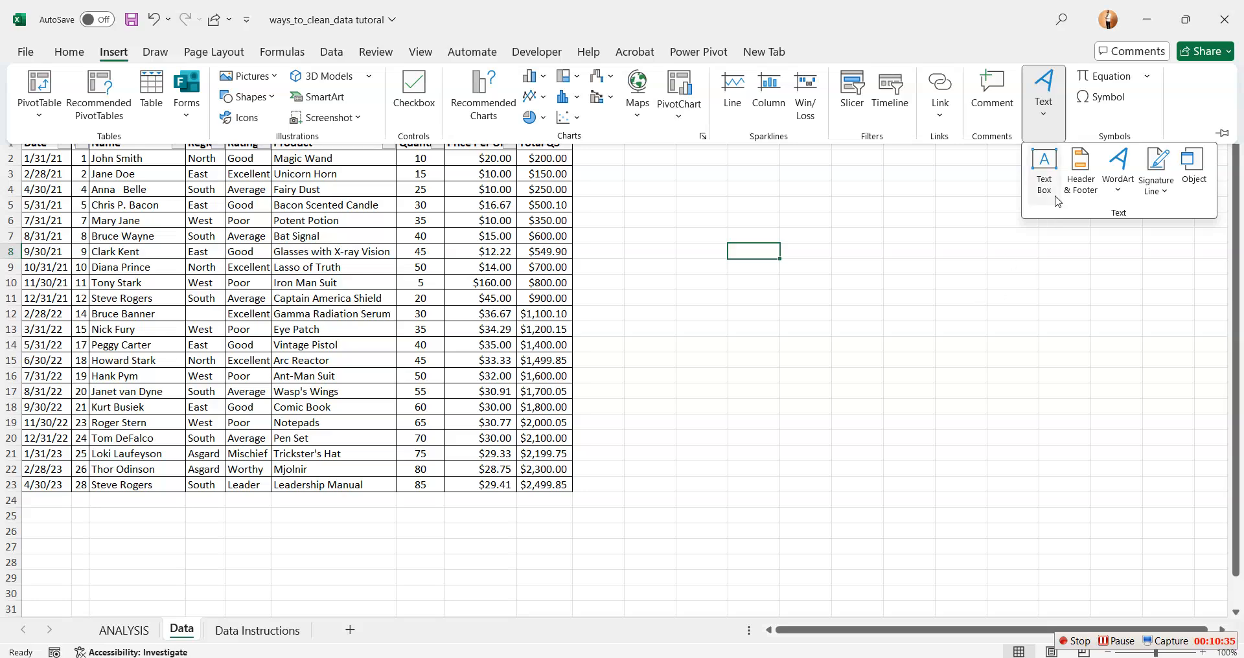
click(1051, 177)
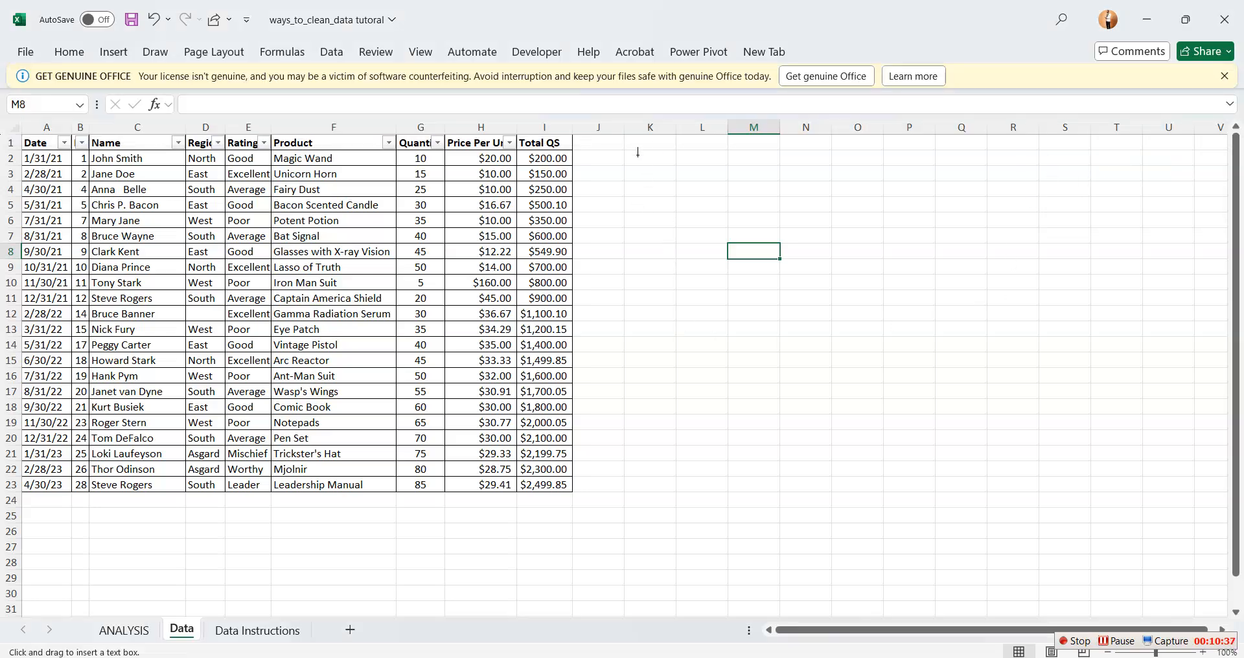
drag(639, 154, 1198, 493)
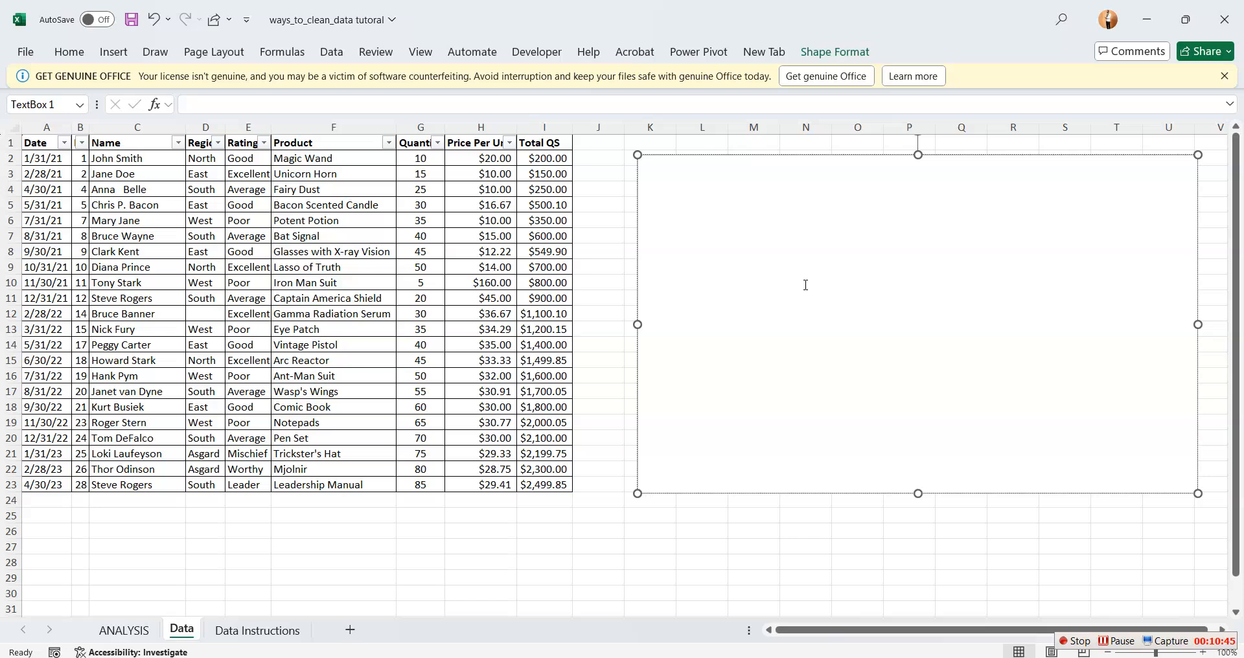
Enter the heading "STEPS OF GETTING THE MINI PROJECT DONE" in the text box
text(STEPS IM)
key(BackSpace)
key(BackSpace)
key(BackSpace)
text(OF GETTIM)
key(BackSpace)
key(BackSpace)
text(ING THE MIM)
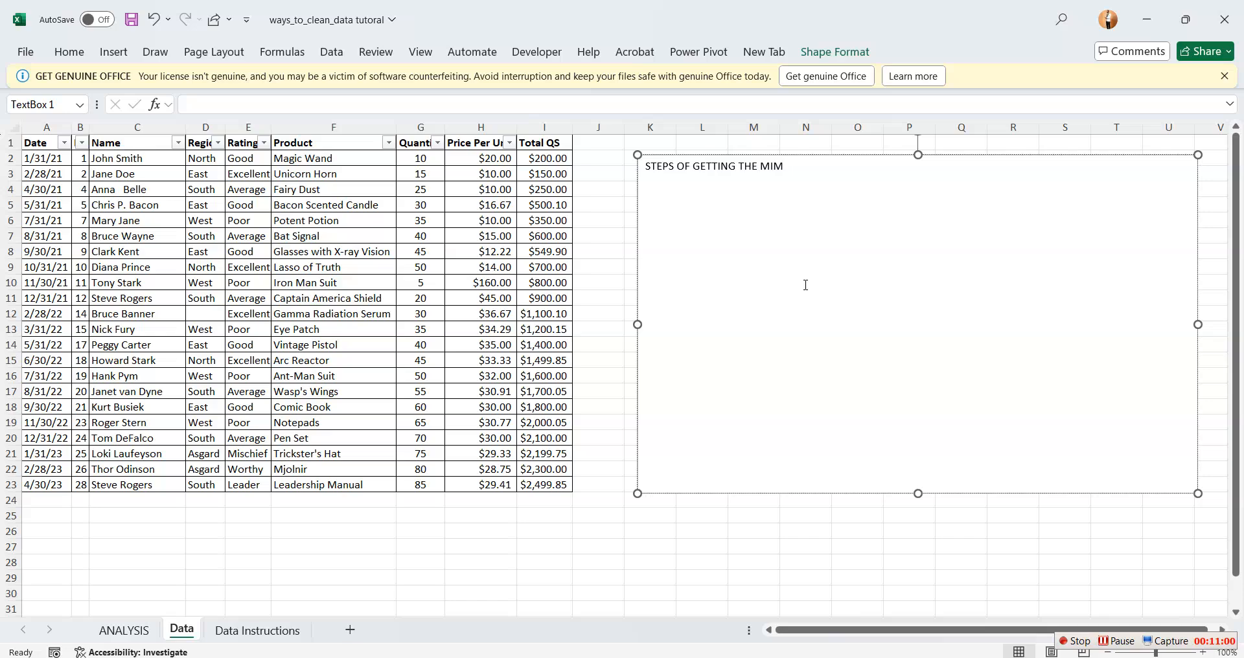
key(BackSpace)
text(NI )
text(PRO)
text(JECT DO)
text(NE )
text(1. I CLEAN )
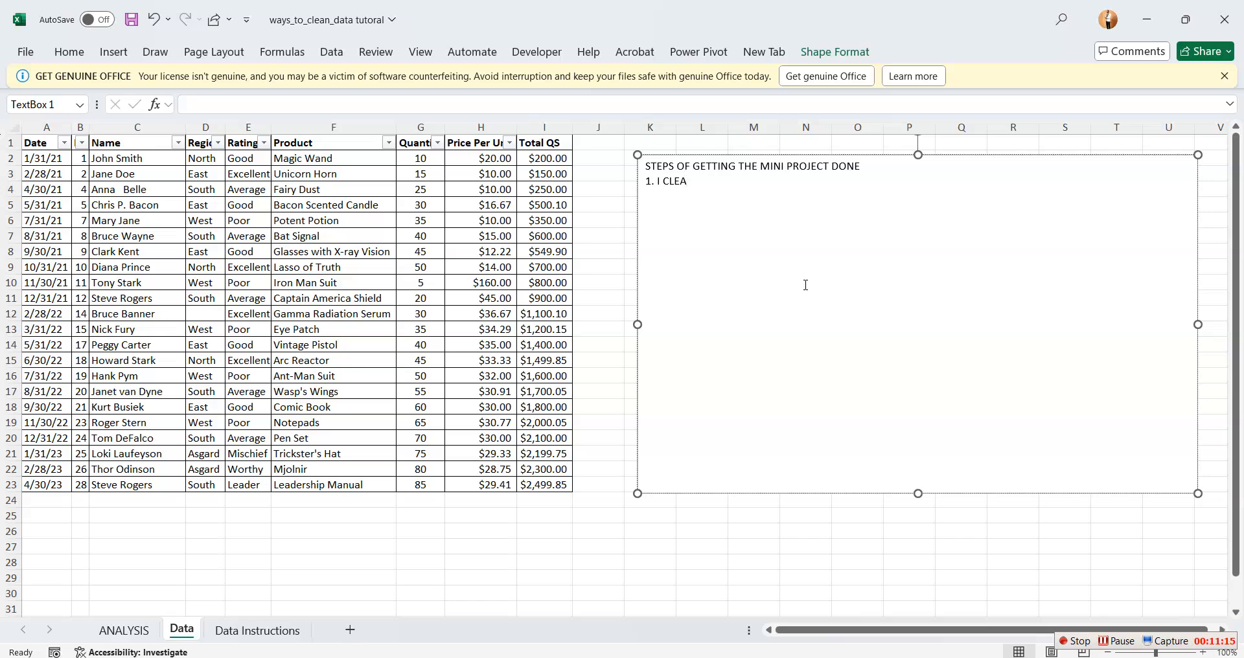
text(THE)
Start the list under the heading with "1. Icleaned the data by removing duplicated"
key(BackSpace)
key(BackSpace)
key(BackSpace)
key(BackSpace)
key(BackSpace)
key(BackSpace)
key(BackSpace)
key(BackSpace)
key(BackSpace)
key(BackSpace)
key(BackSpace)
key(BackSpace)
text(Iclean)
key(BackSpace)
text(ned the data by removing)
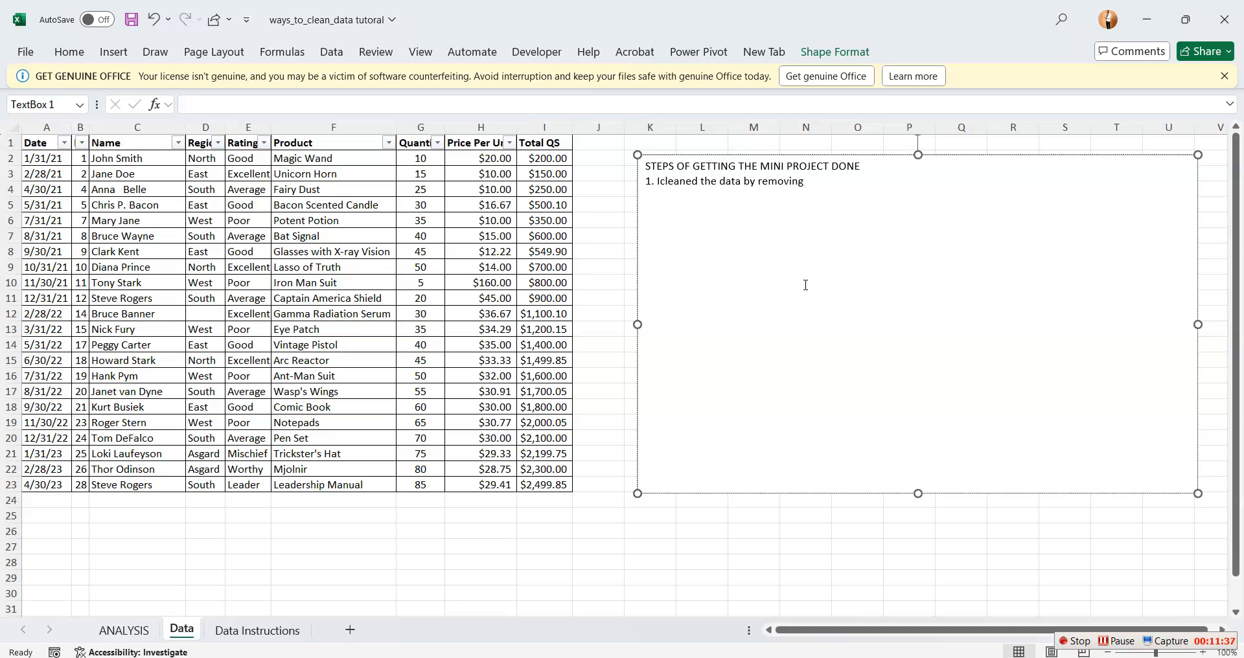
text( duplicated by using the)
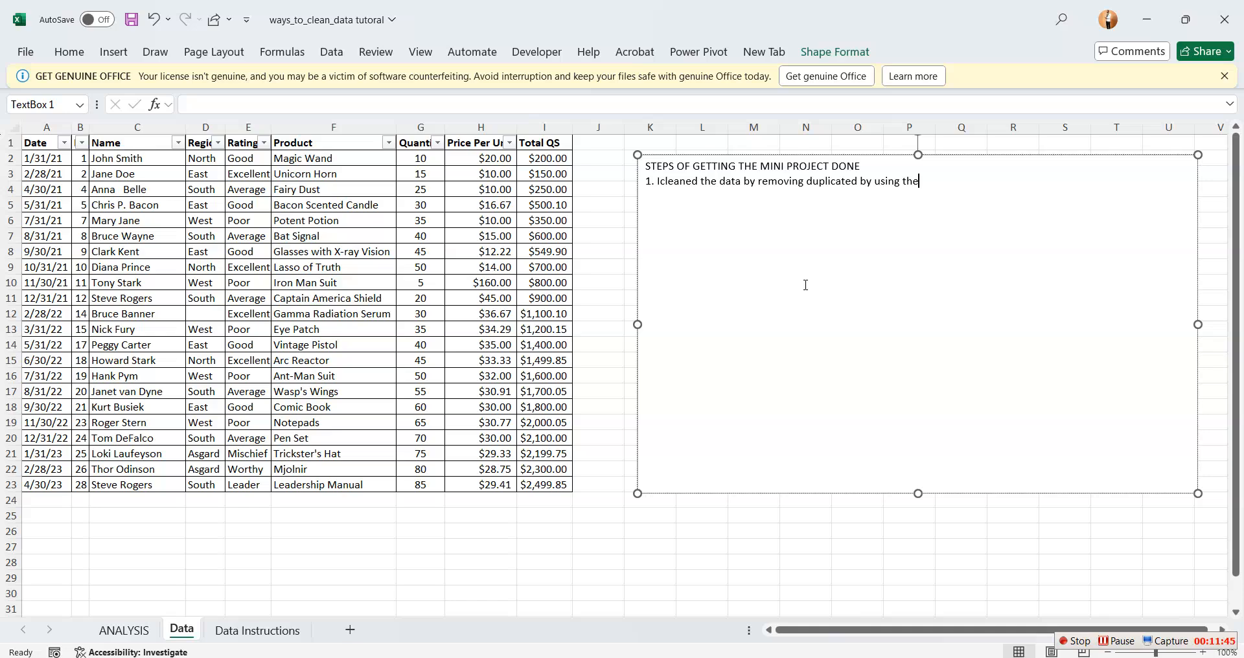
text( exc)
Complete item 1 with "by using the excel function of removing duplicate in data ribon"
key(BackSpace)
text(xcel function of ren)
key(BackSpace)
text(mov)
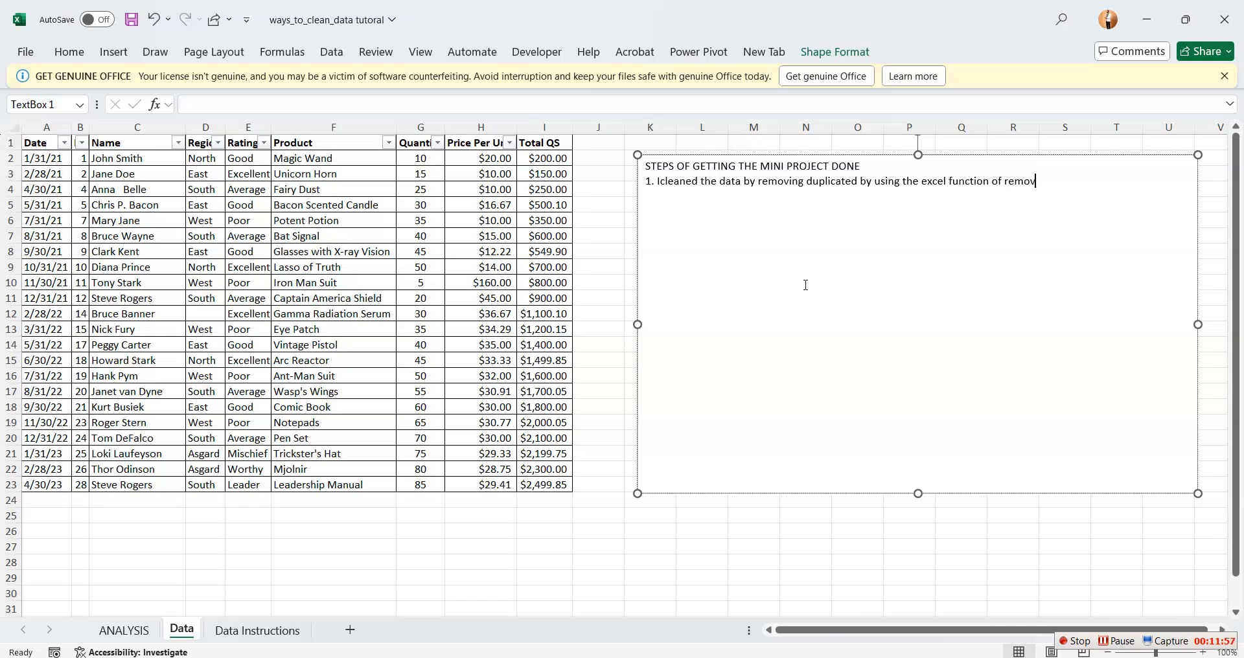
text(ing duplicate in data r)
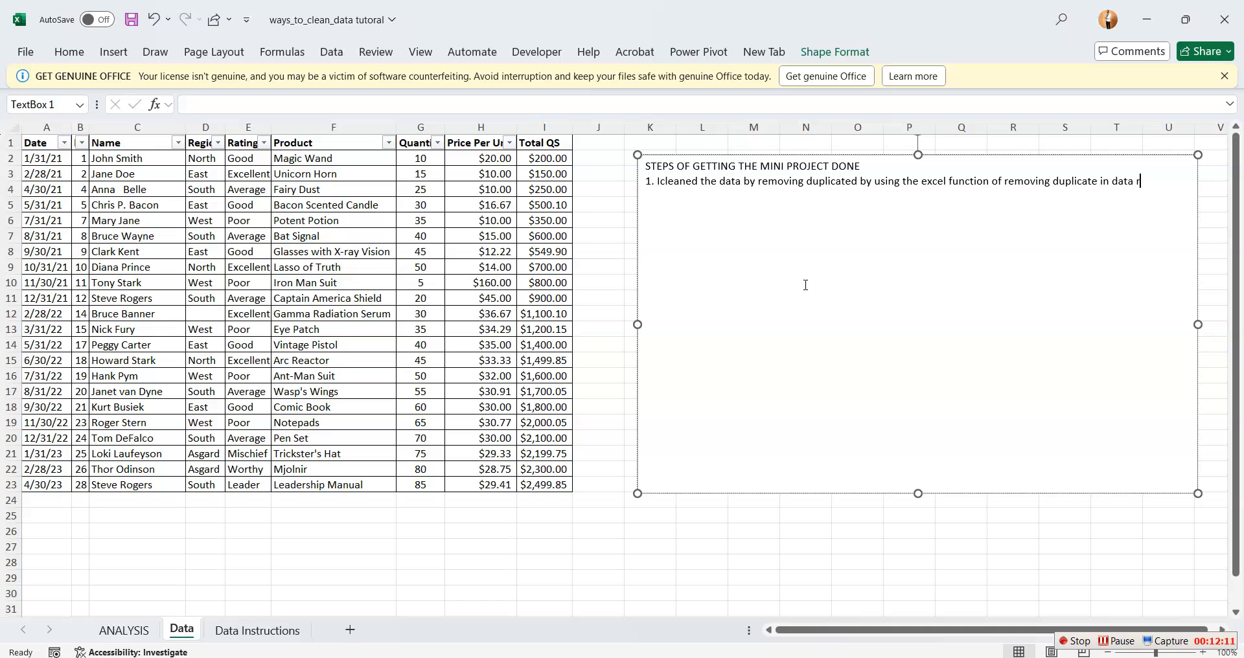
text(e)
key(BackSpace)
text(ibon )
text(2)
text(.)
Add "2. i border my table" as the second item of the text box's list
text(i)
text( bo)
text(rder)
text( my tab)
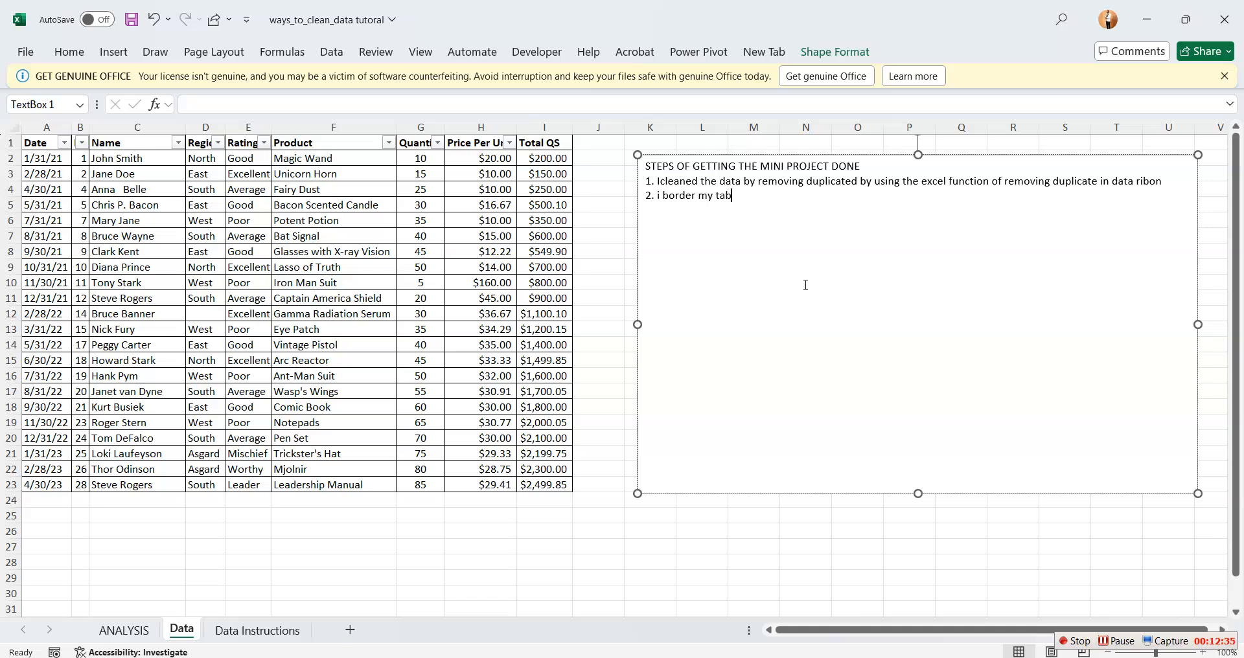
text(le)
key(Return)
Add "3. i checked for wrong speling and i corrected appropriately" as the list's third item
text(3. i checked for wrong sp)
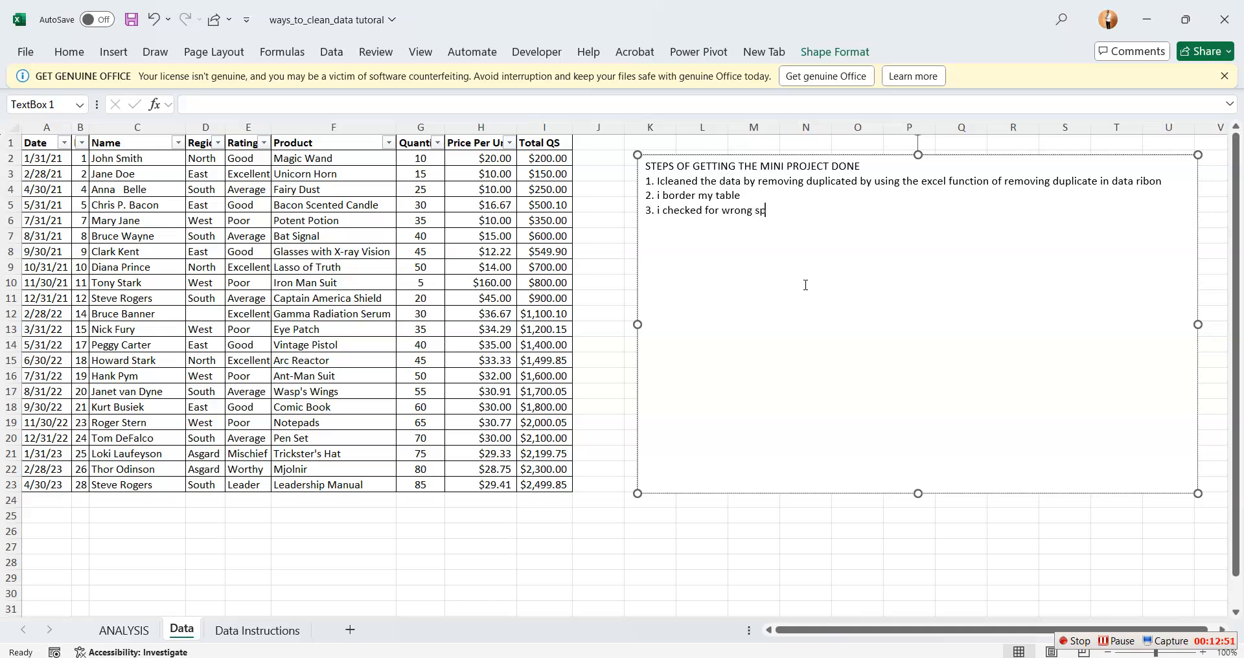
text(eling and i ccrrected app)
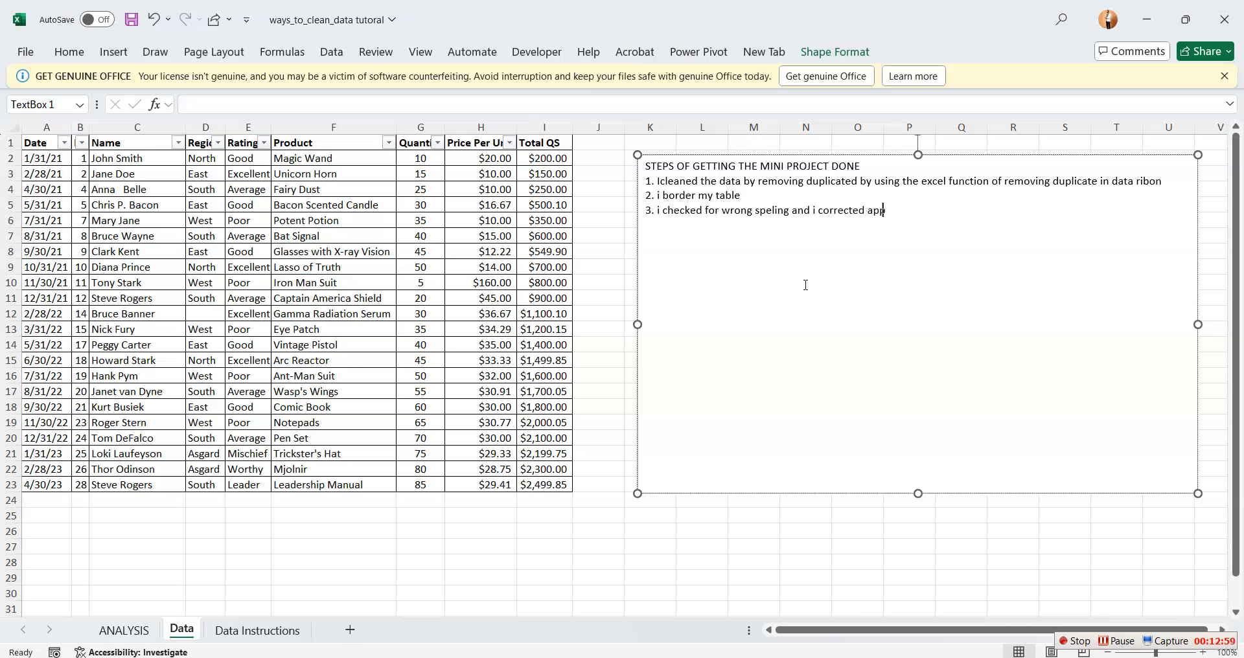
text(ropriately)
key(Return)
Add "4. i also got my total ggods sold by multipling quantity and price ." and shorten the text box to end at row 10
text(4. i also got my)
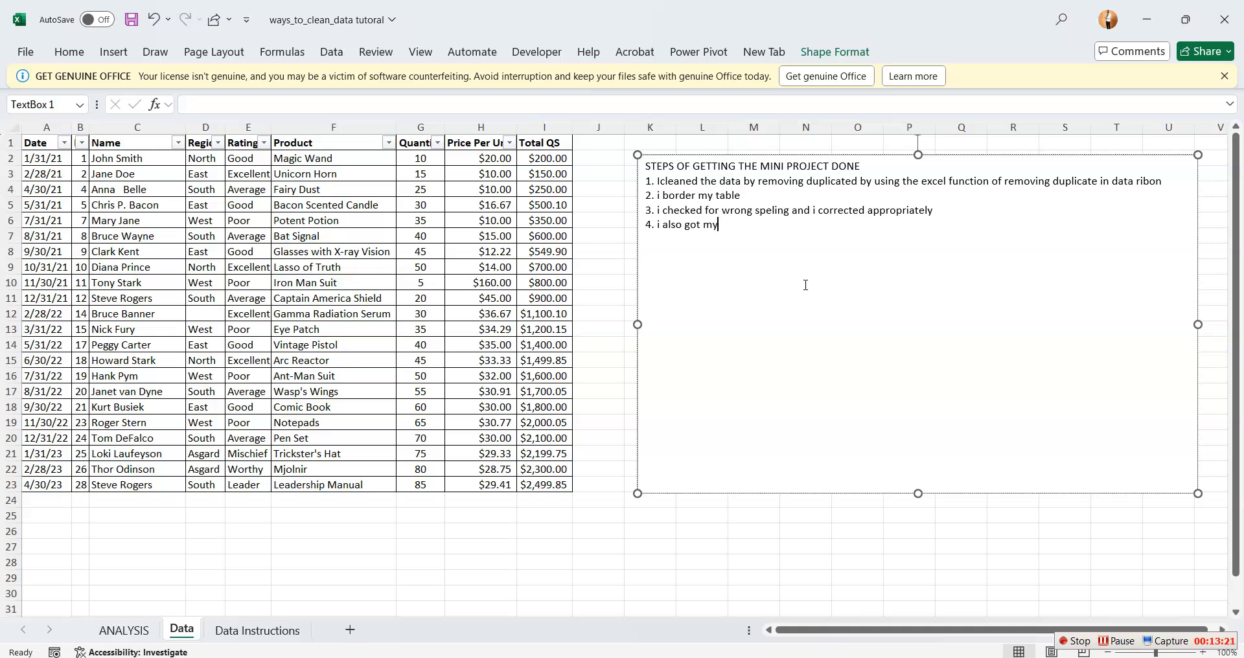
text( total ggods sold by mult)
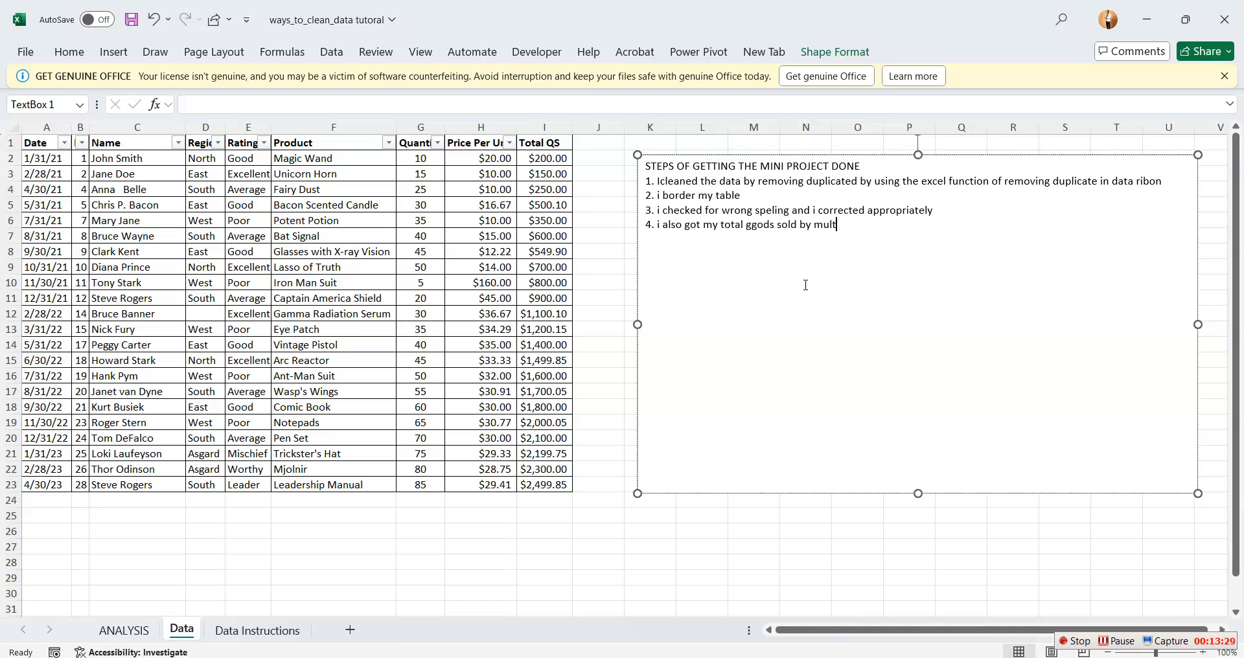
text(ipling)
text(g)
key(BackSpace)
text(quantity and price .)
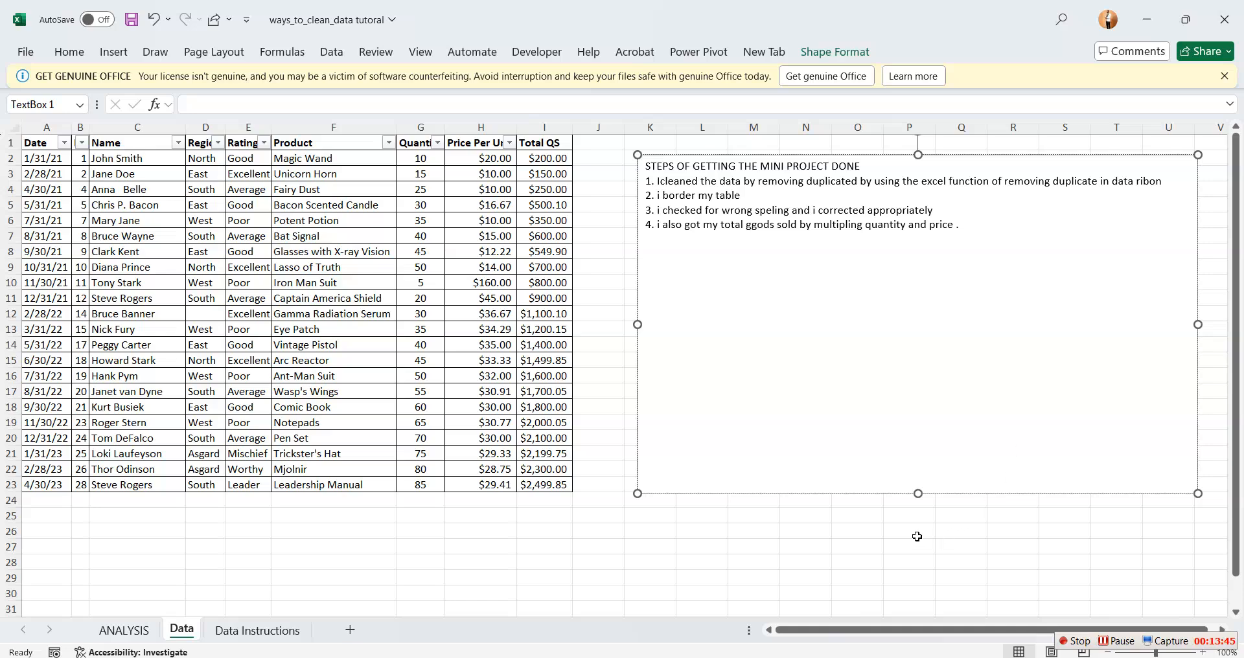
drag(918, 494, 961, 278)
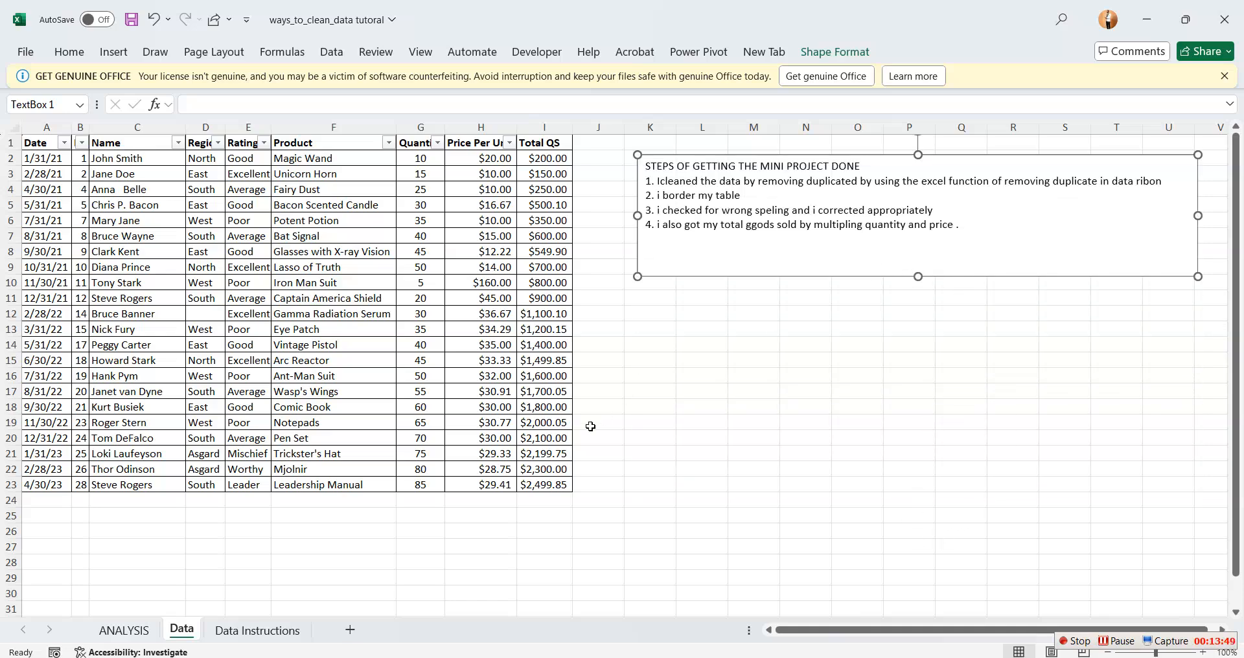
Review the ANALYSIS and Data Instructions sheets for points missing from the notes, and return to the Data sheet
click(137, 641)
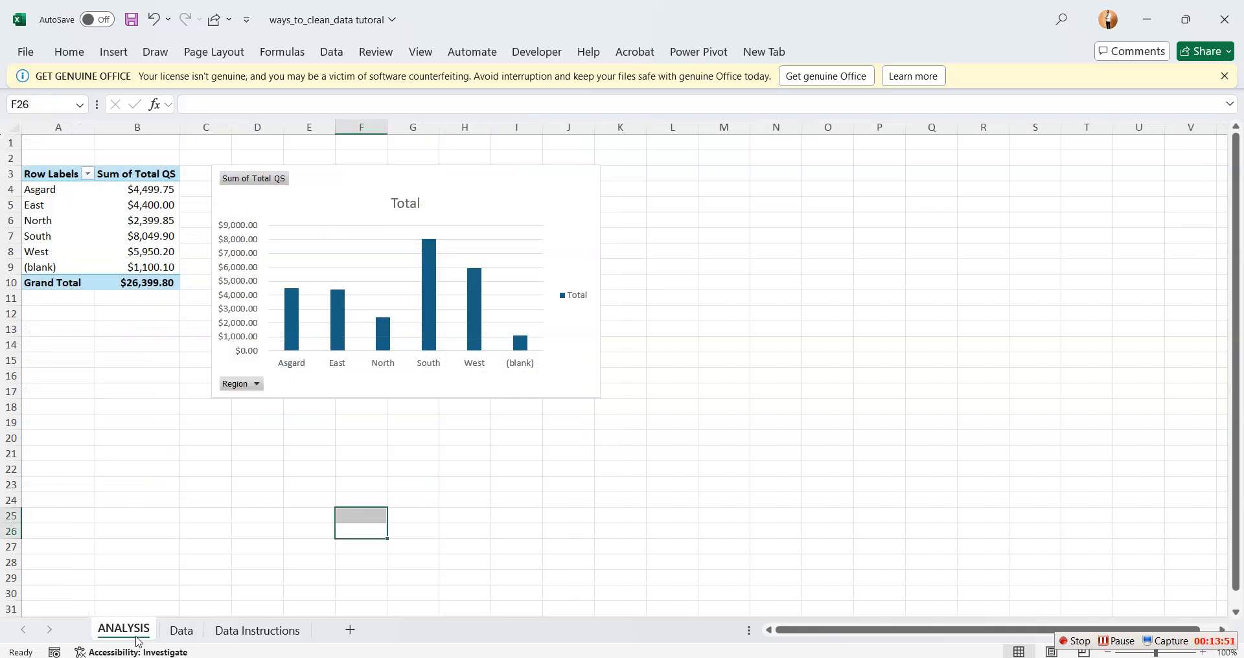
click(198, 632)
click(230, 630)
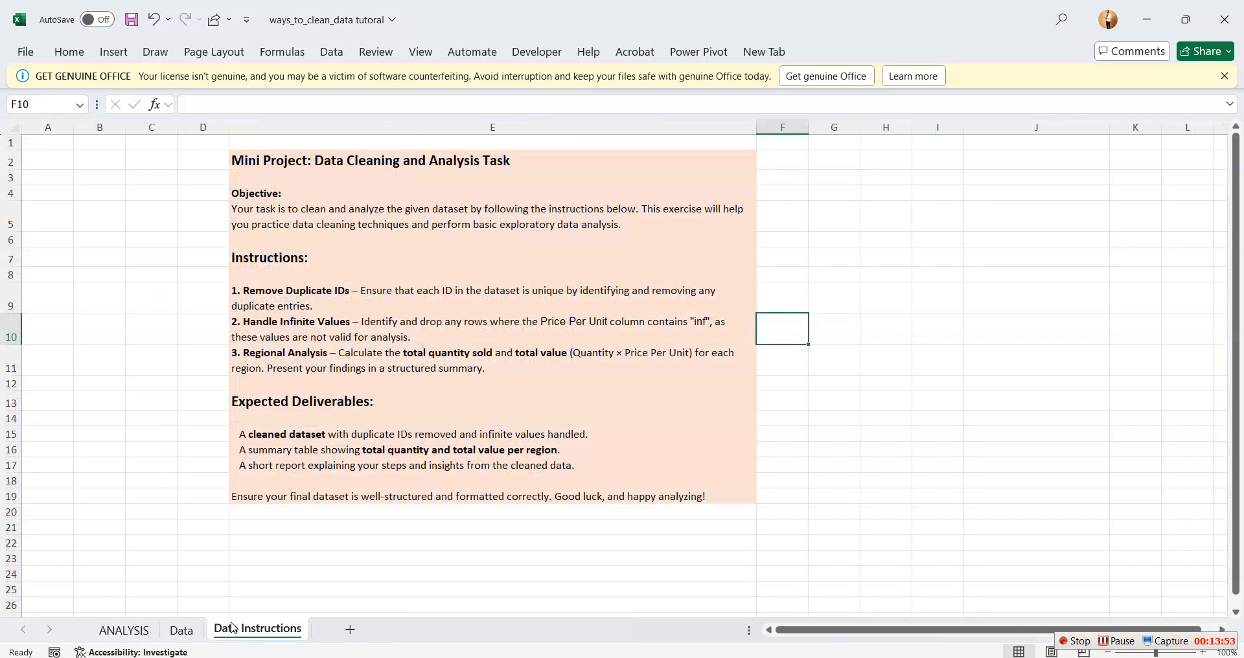
click(142, 630)
click(249, 633)
click(183, 634)
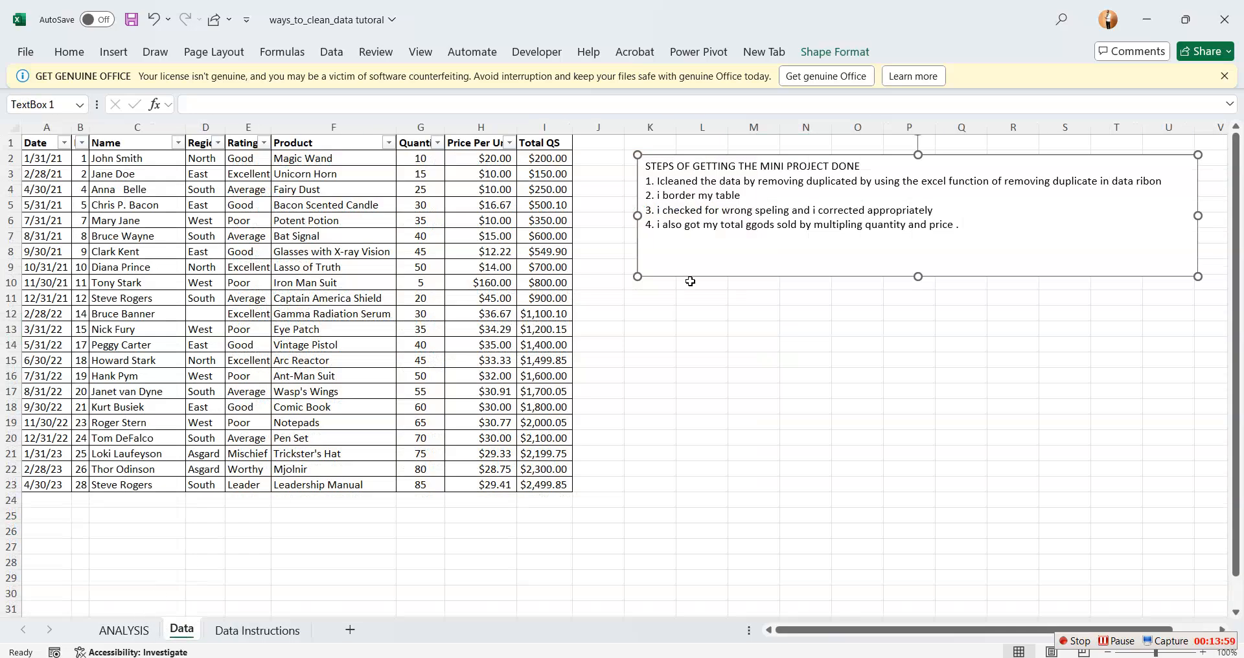
Add "5. i removed the "inf" by filtering it out and deleting them all" below item 4 in the text box
click(964, 227)
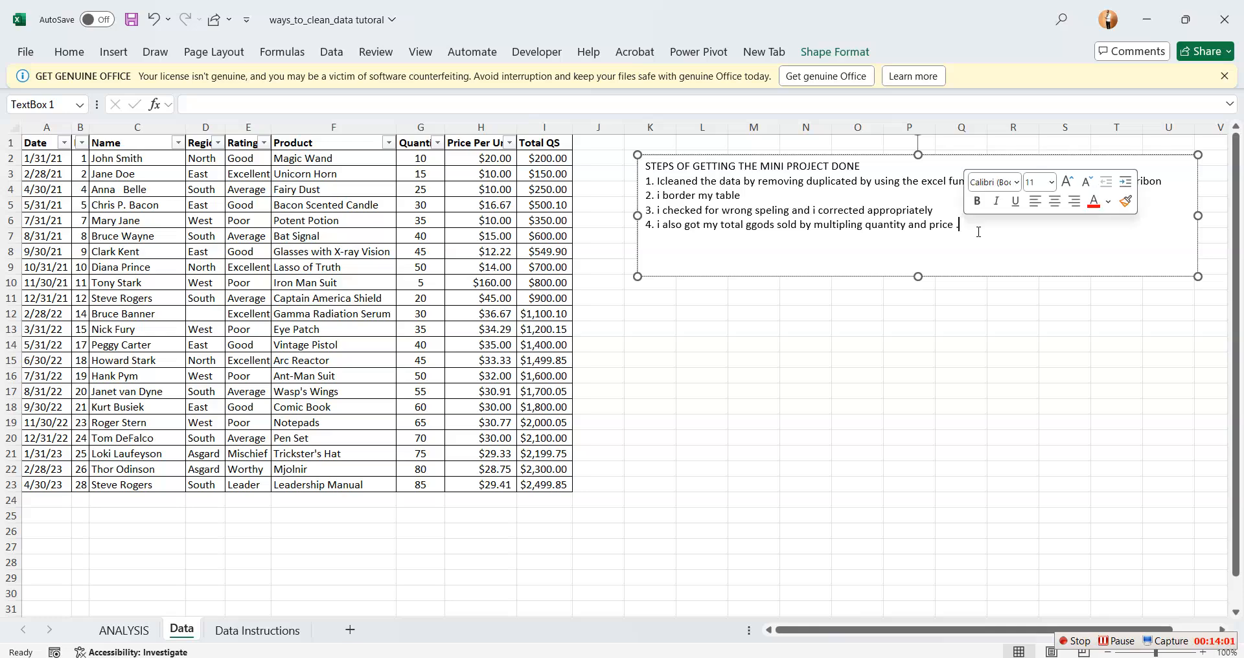
key(Return)
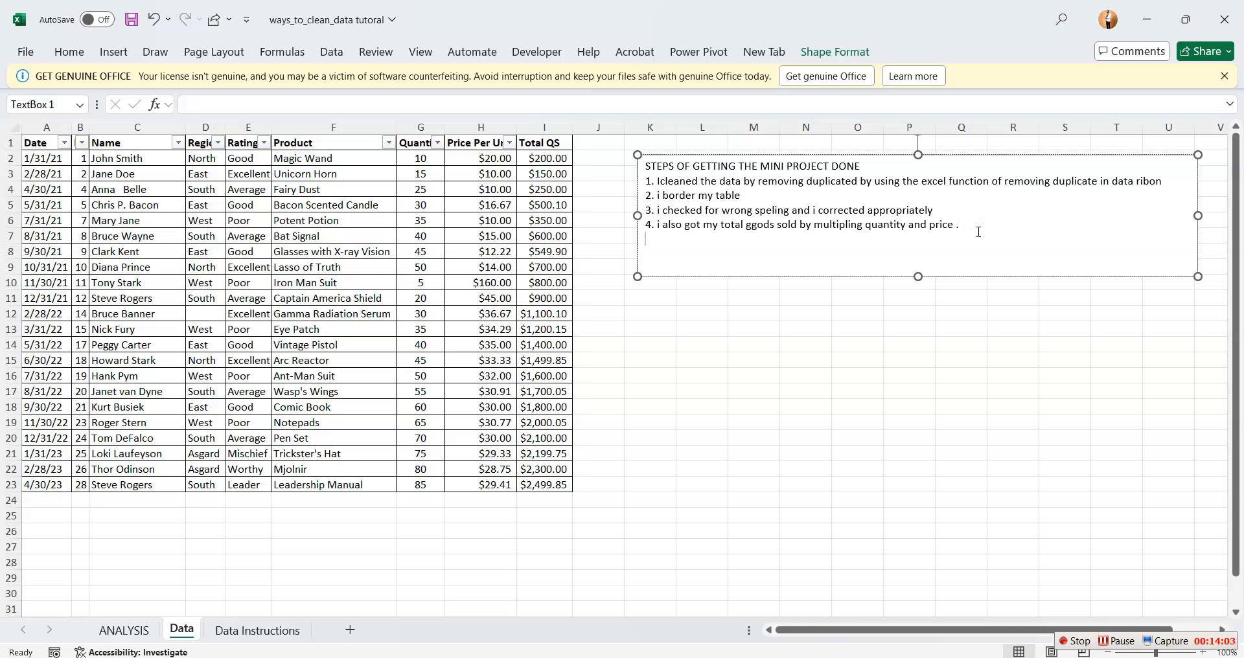
text(5. i removed the "inf" by filt)
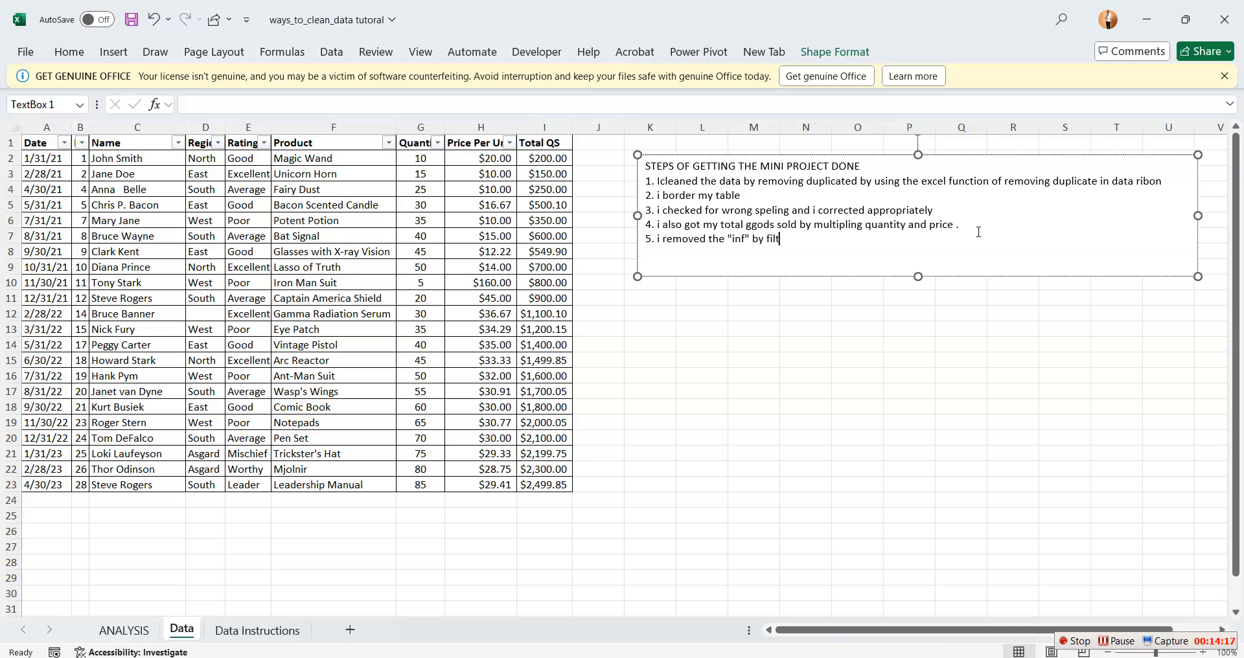
text(ering it out and deleting them all)
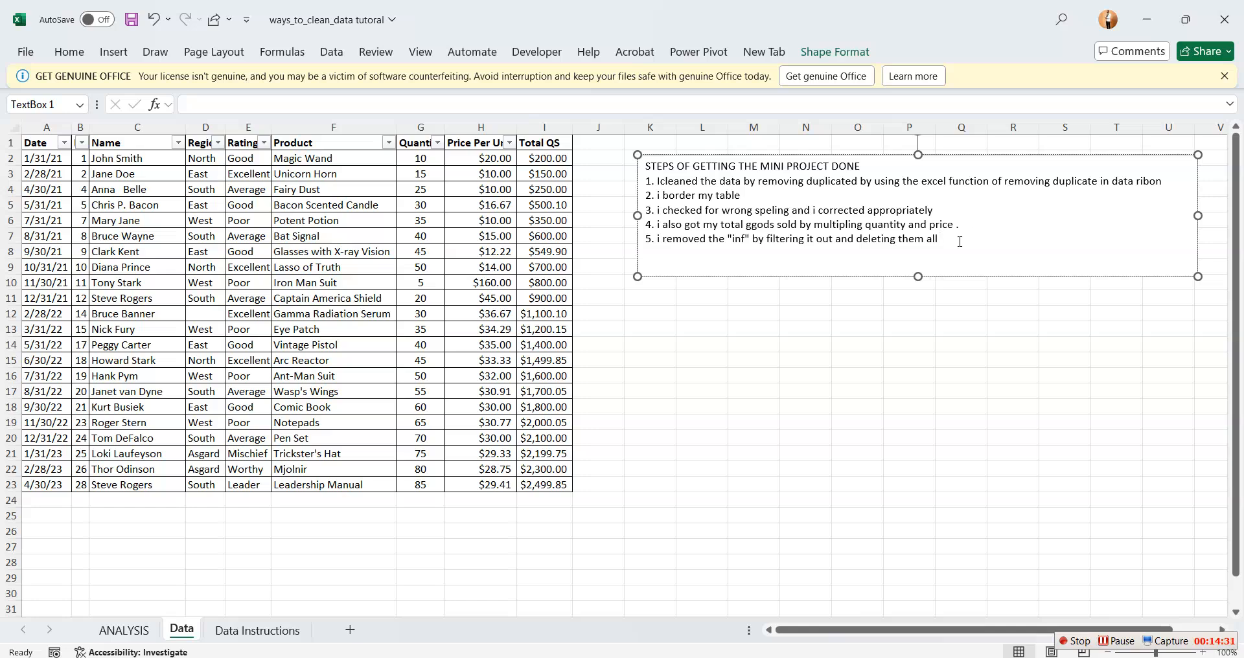
Deselect the text box and open the Data Instructions sheet to check the expected deliverables
click(795, 391)
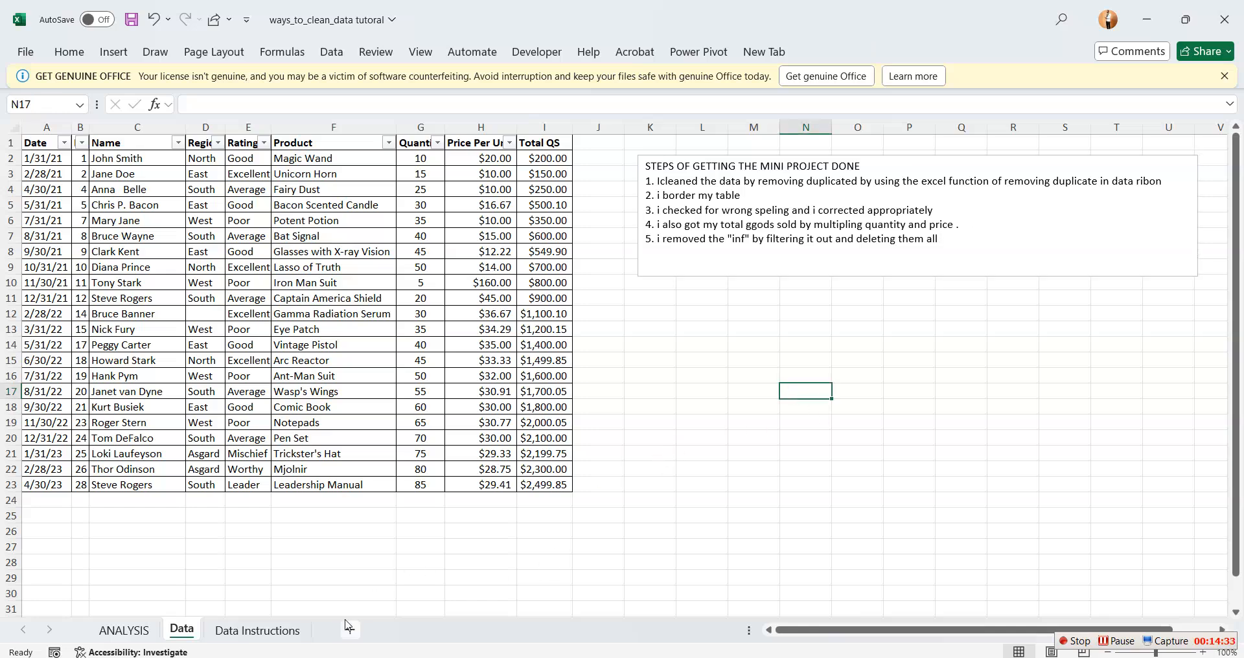
click(257, 637)
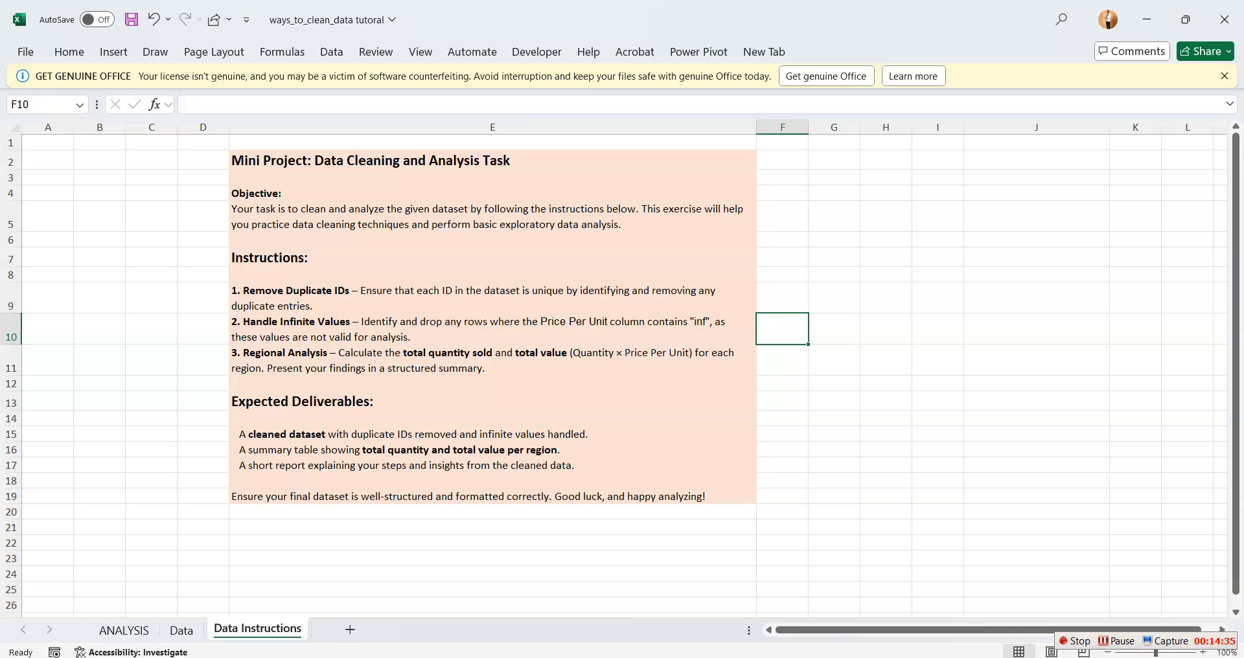